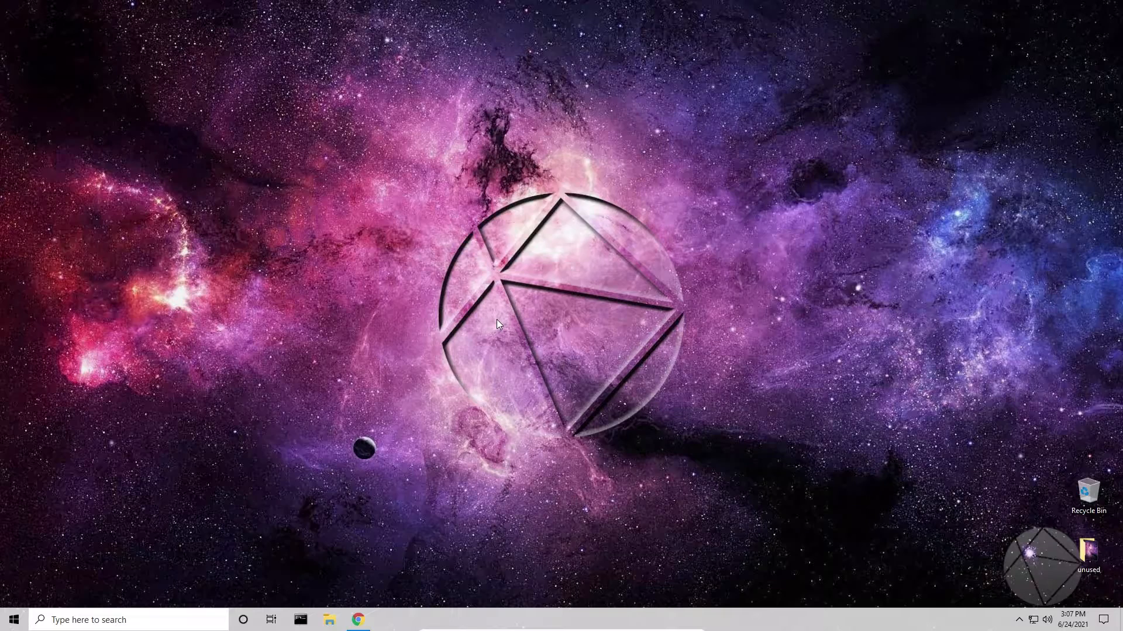
Create a desktop folder named "paper server" and move it slightly higher on the desktop
right_click(420, 213)
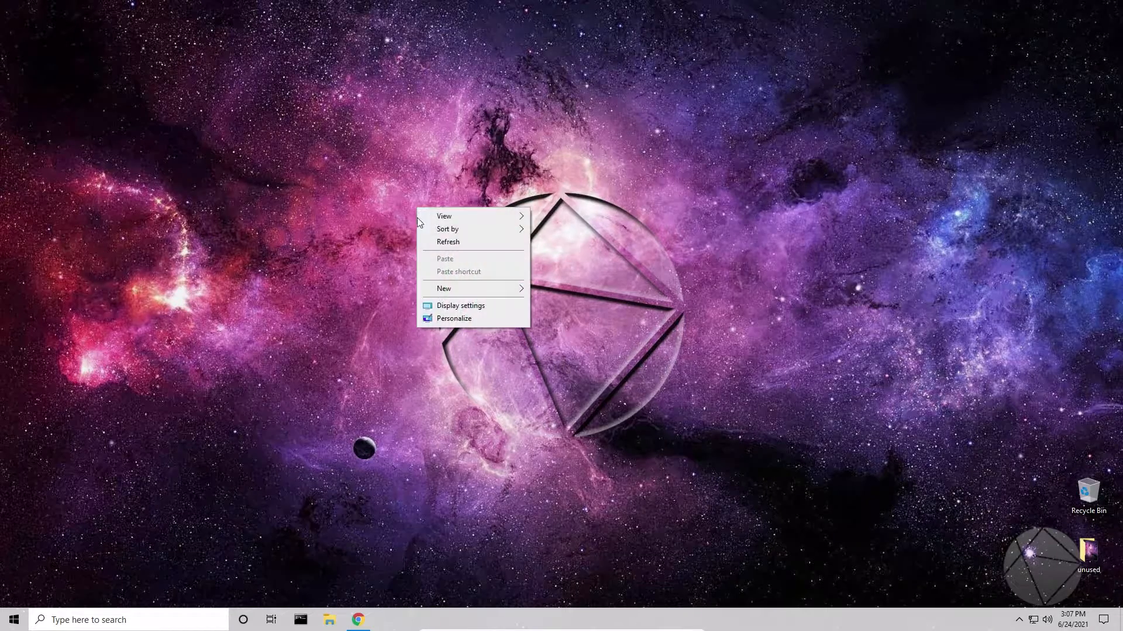
mouse_move(444, 288)
left_click(556, 291)
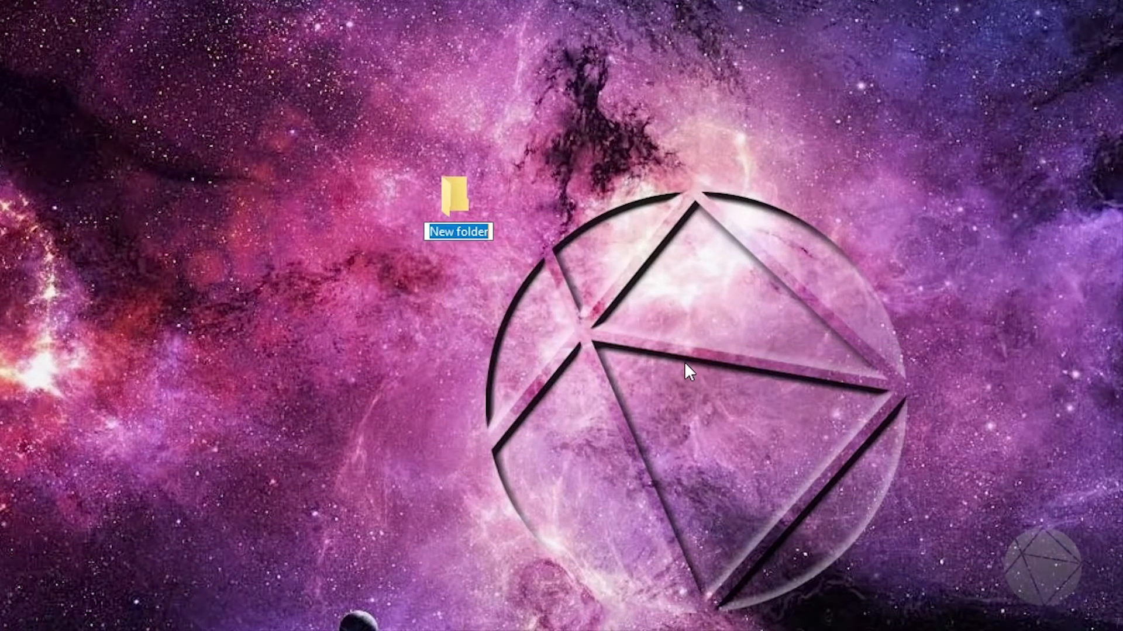
type("paper server")
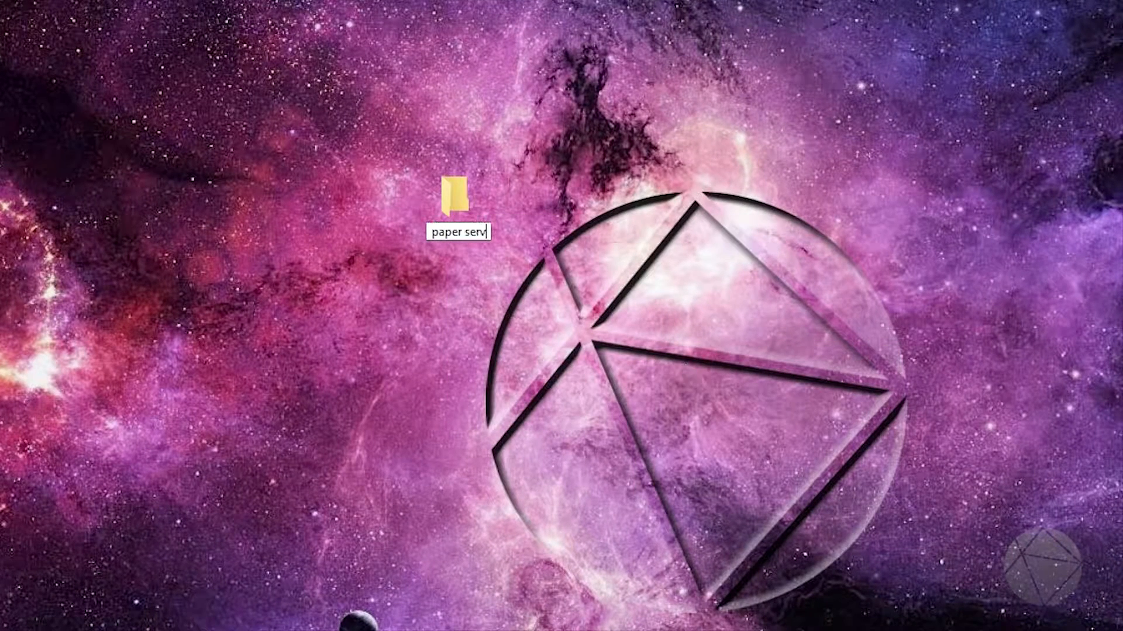
key("Return")
left_click_drag(462, 202, 432, 143)
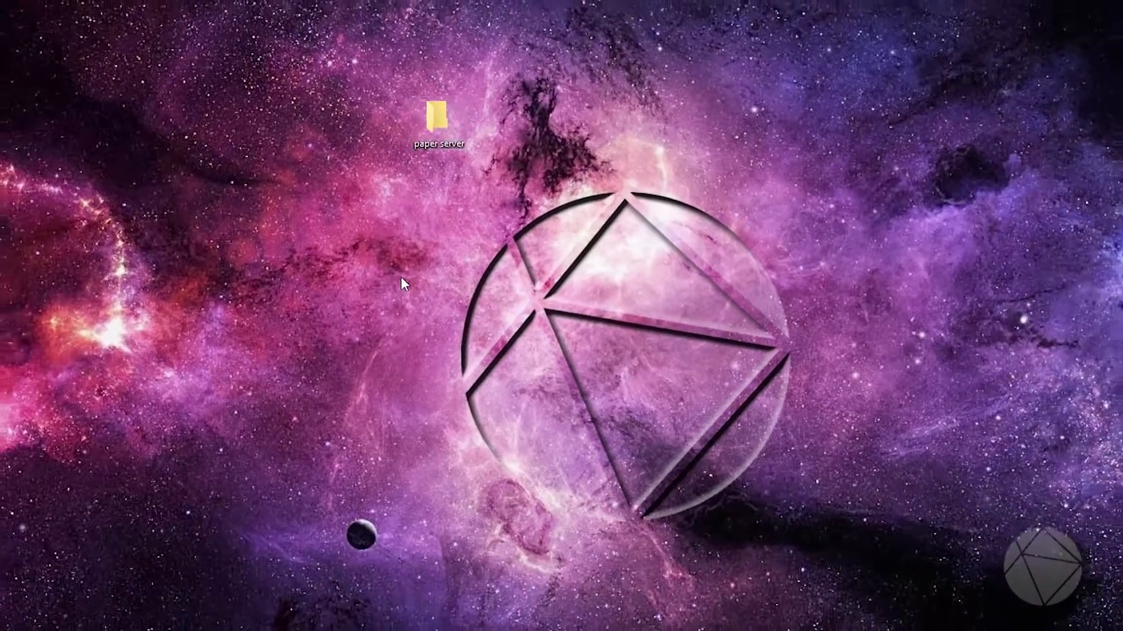
left_click(411, 301)
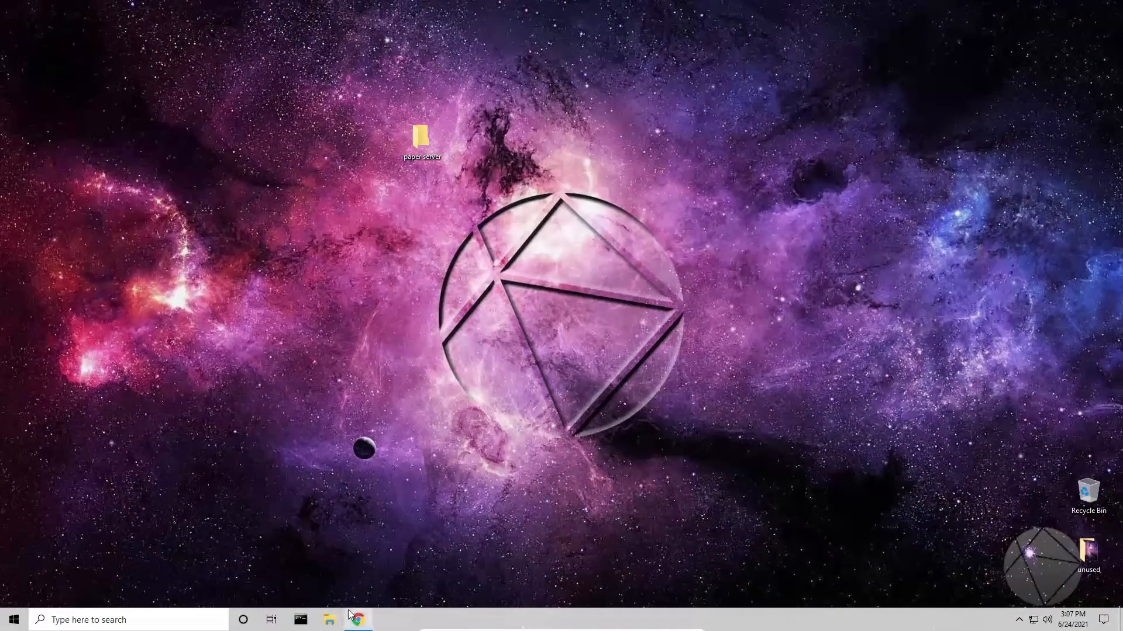
Switch to Chrome, open the PaperMC downloads page and look over the Paper 1.17 builds
left_click(354, 618)
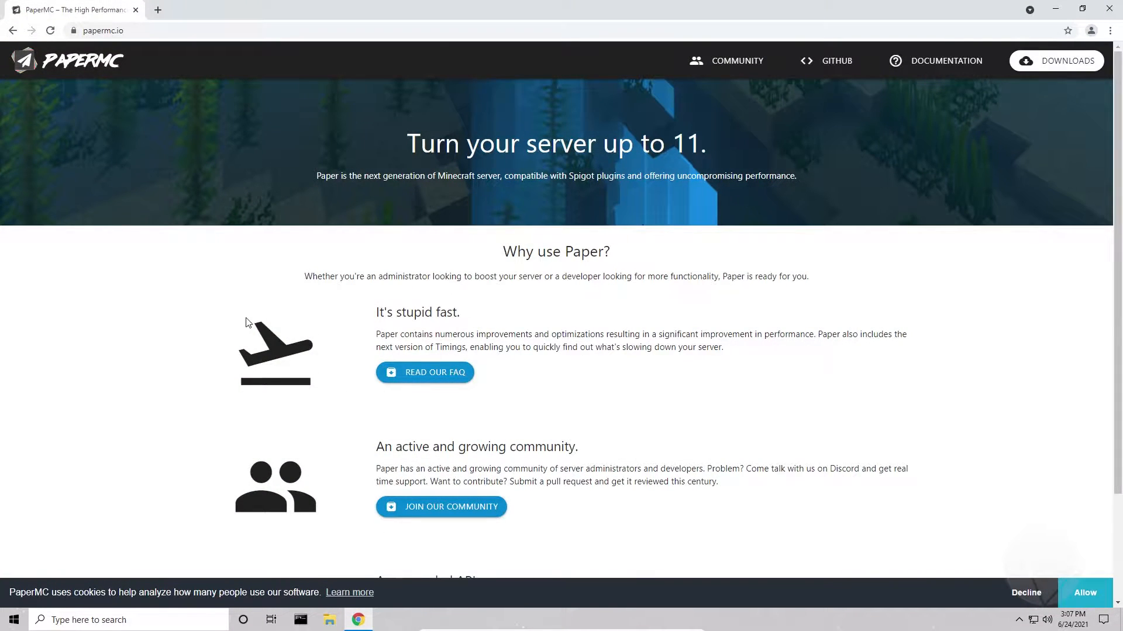
left_click(1042, 69)
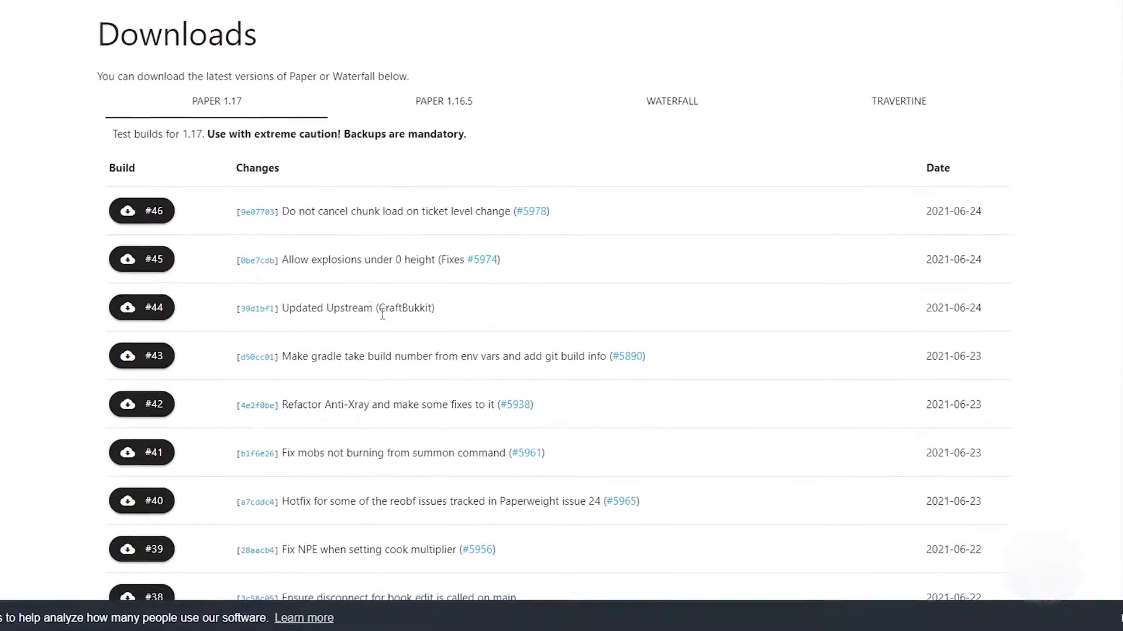
scroll(305, 289, "down", 3)
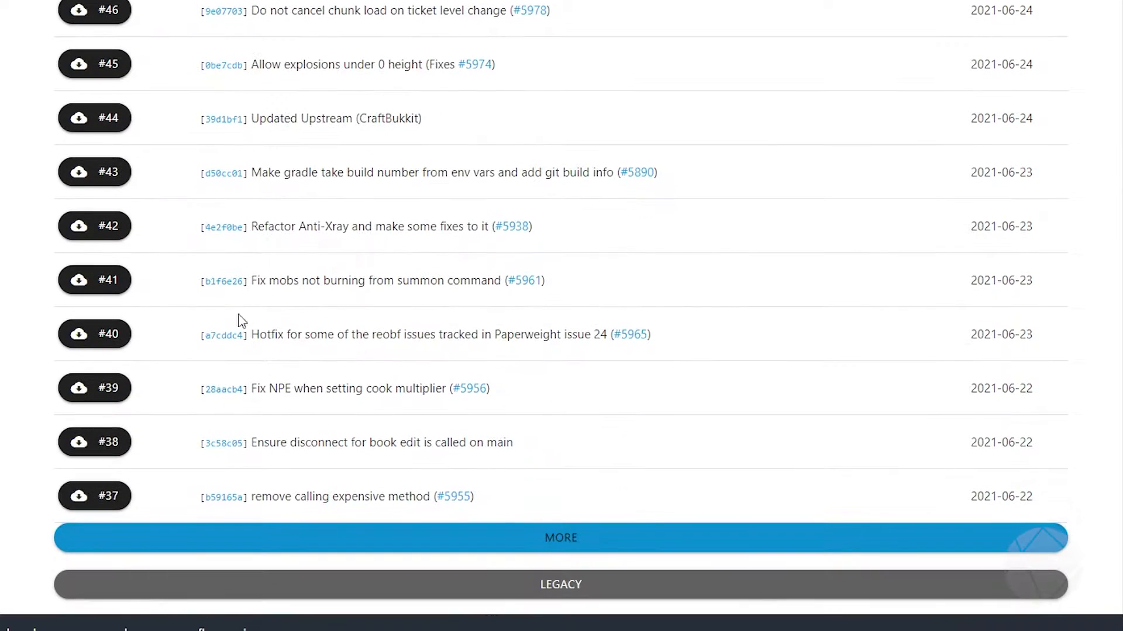
scroll(197, 367, "up", 3)
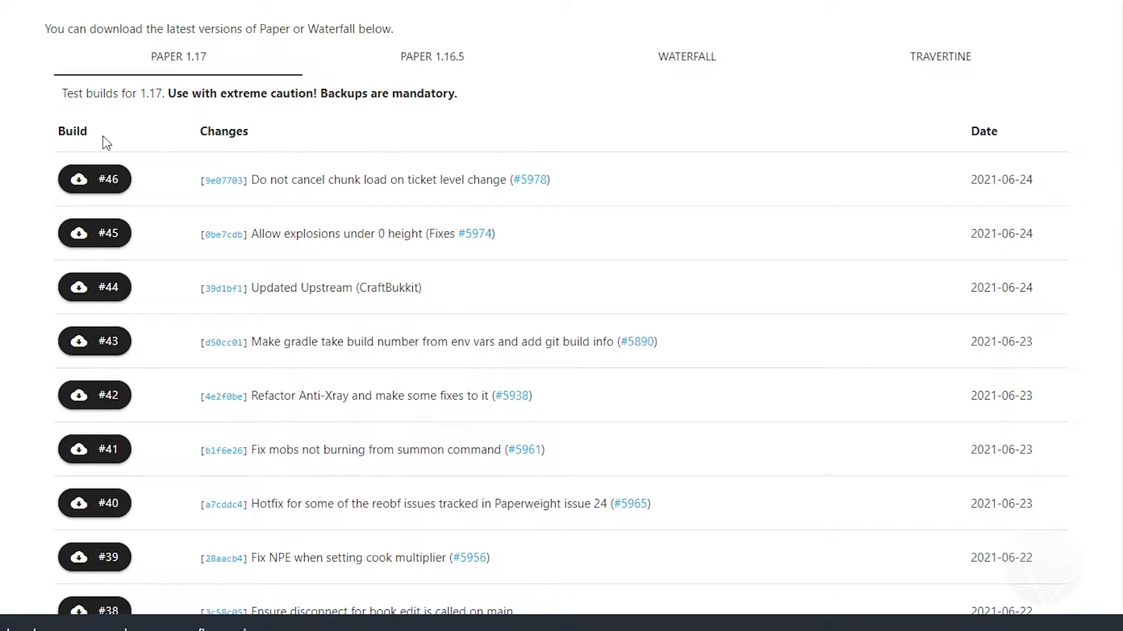
Download Paper 1.17 build #46 and keep the paper-1.17-46.jar file
left_click_drag(66, 94, 363, 95)
left_click(134, 146)
left_click(113, 178)
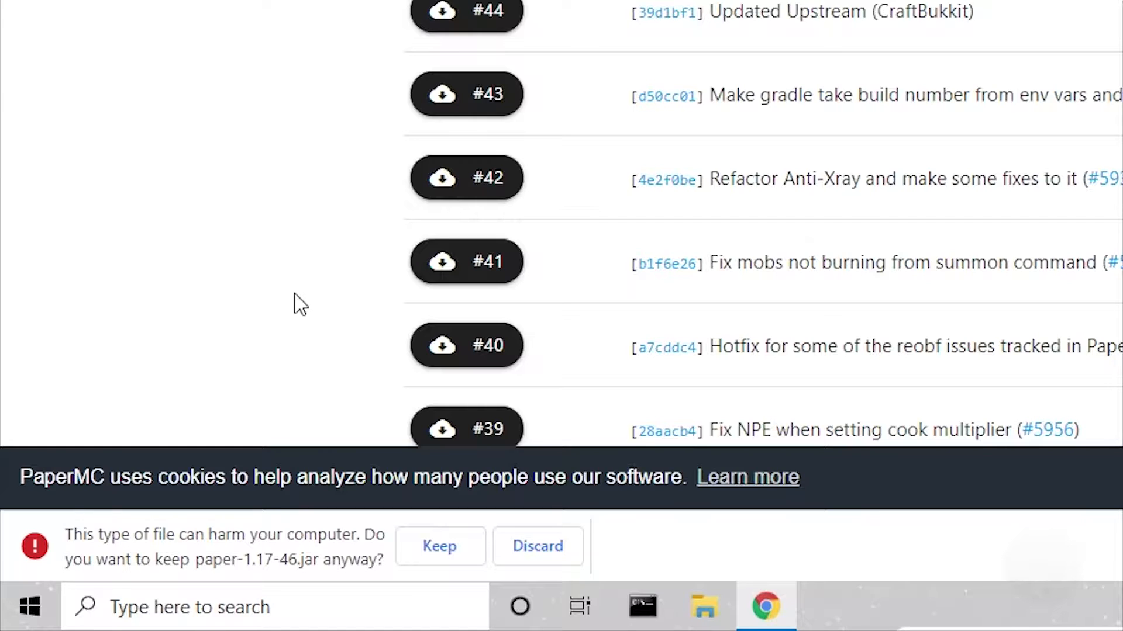
left_click(434, 545)
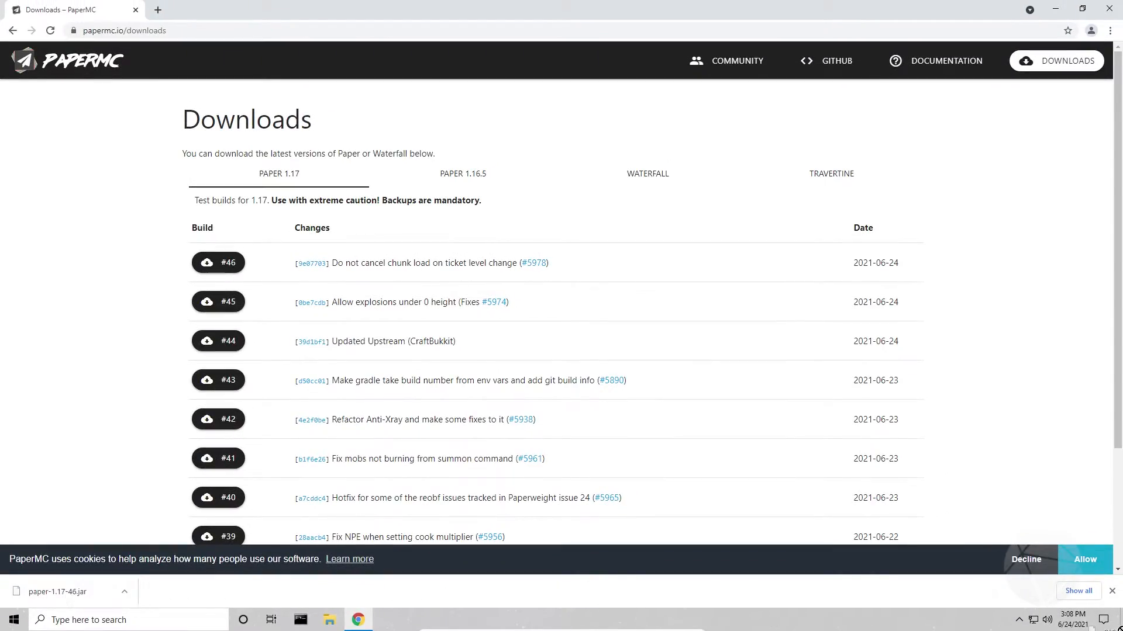
Return to the desktop and open the paper server folder
left_click(1118, 628)
double_click(428, 143)
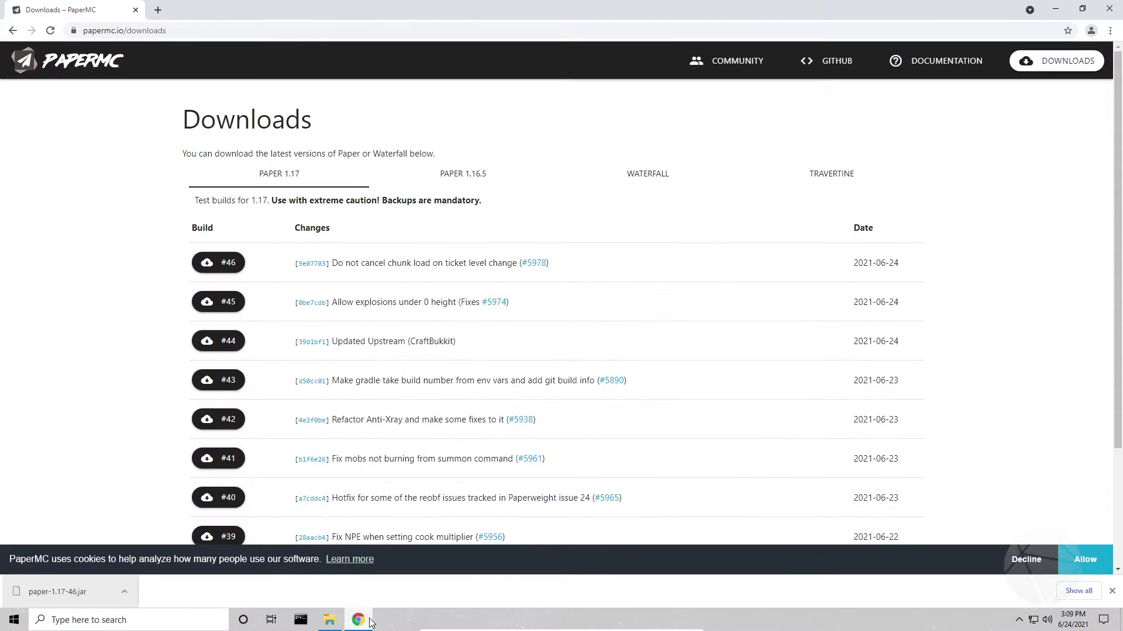
In Chrome, search Google for "java 16 sdk" and open Oracle's Java SE Development Kit 16 downloads page
left_click(145, 33)
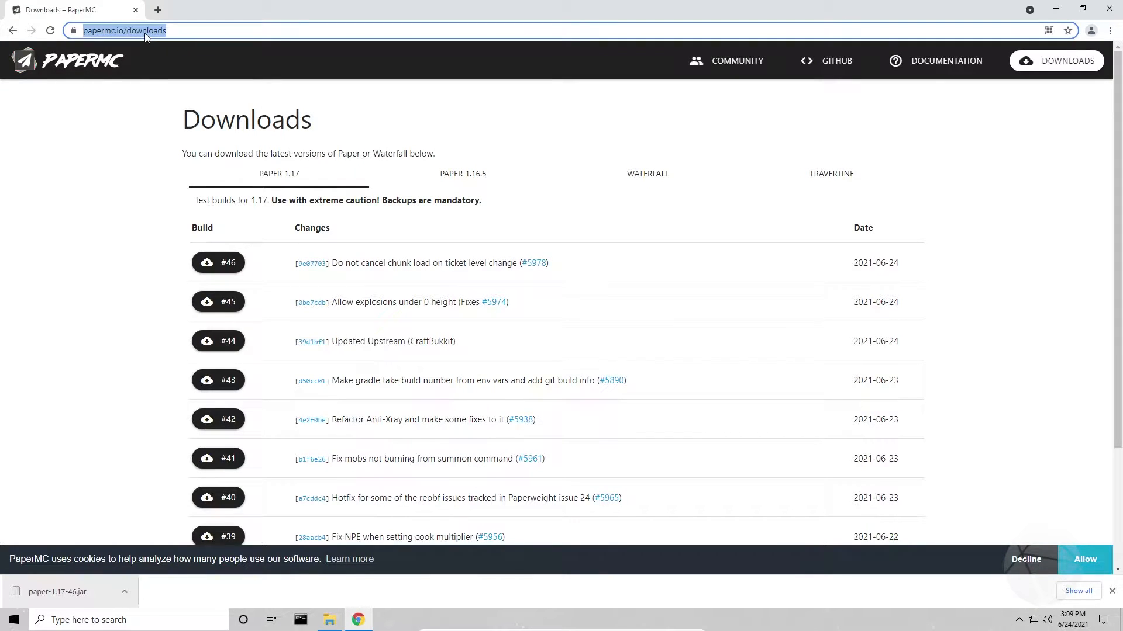
type("google.co")
key("Return")
left_click(457, 269)
type("java 16 s")
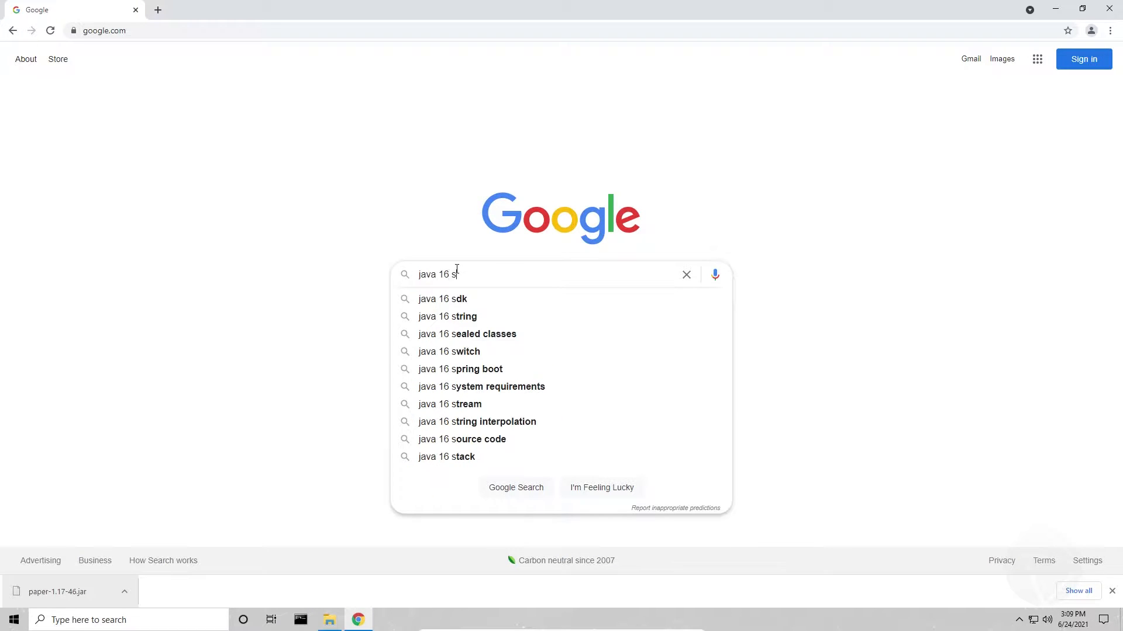
type("dk")
key("Return")
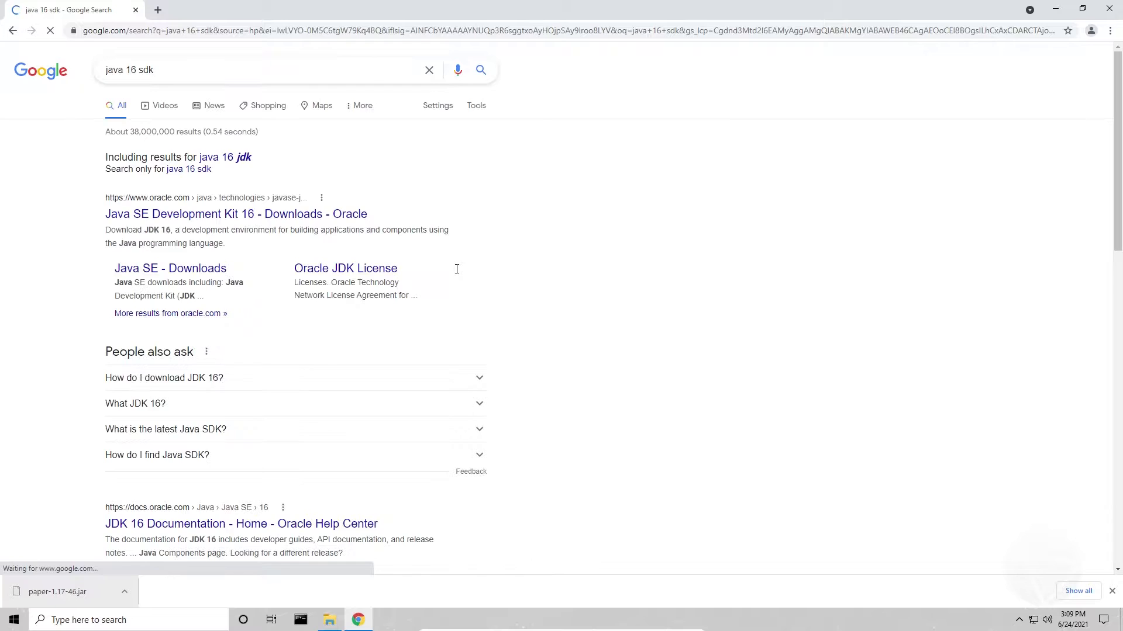
left_click(259, 220)
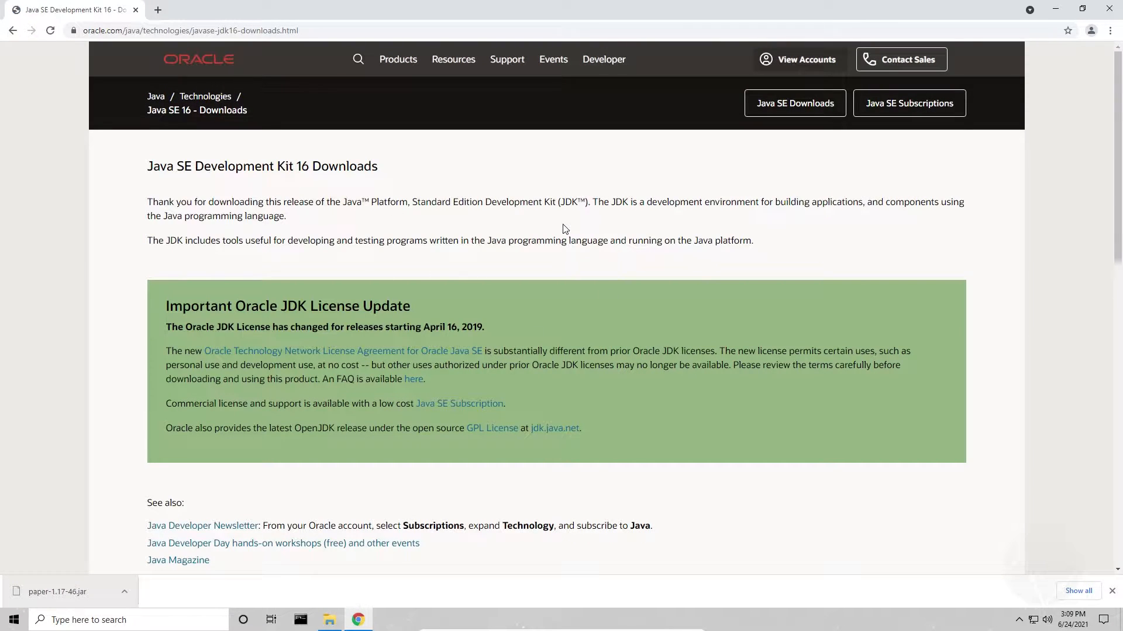
left_click(99, 31)
left_click(388, 138)
Download the Windows x64 installer jdk-16.0.1_windows-x64_bin.exe, accepting the Oracle license agreement
scroll(506, 231, "down", 5)
scroll(506, 234, "down", 4)
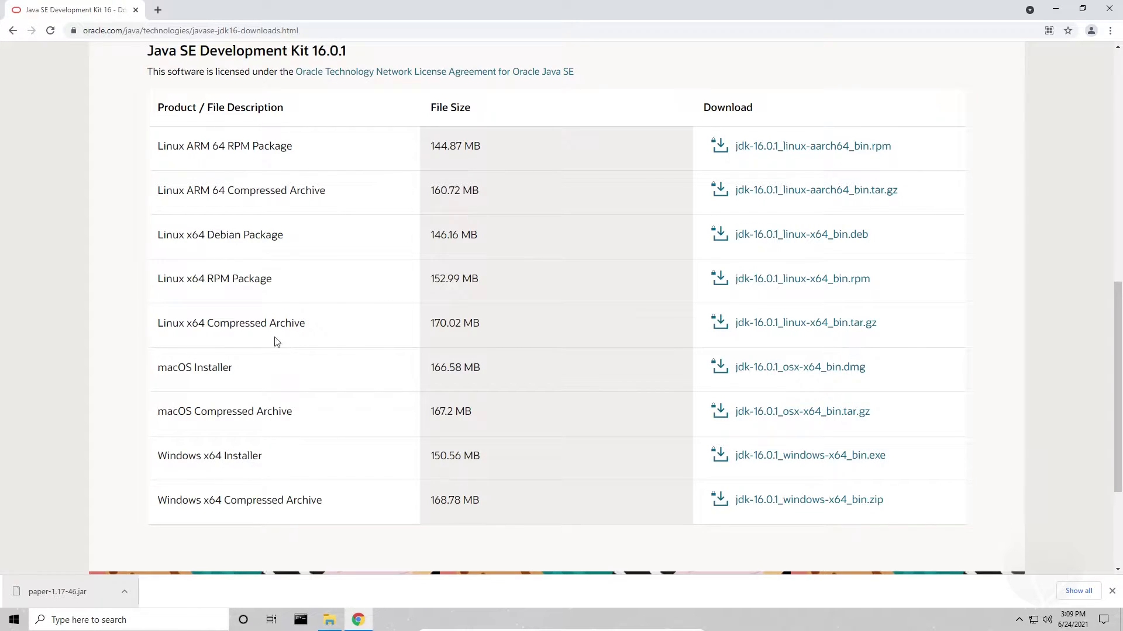
left_click(766, 460)
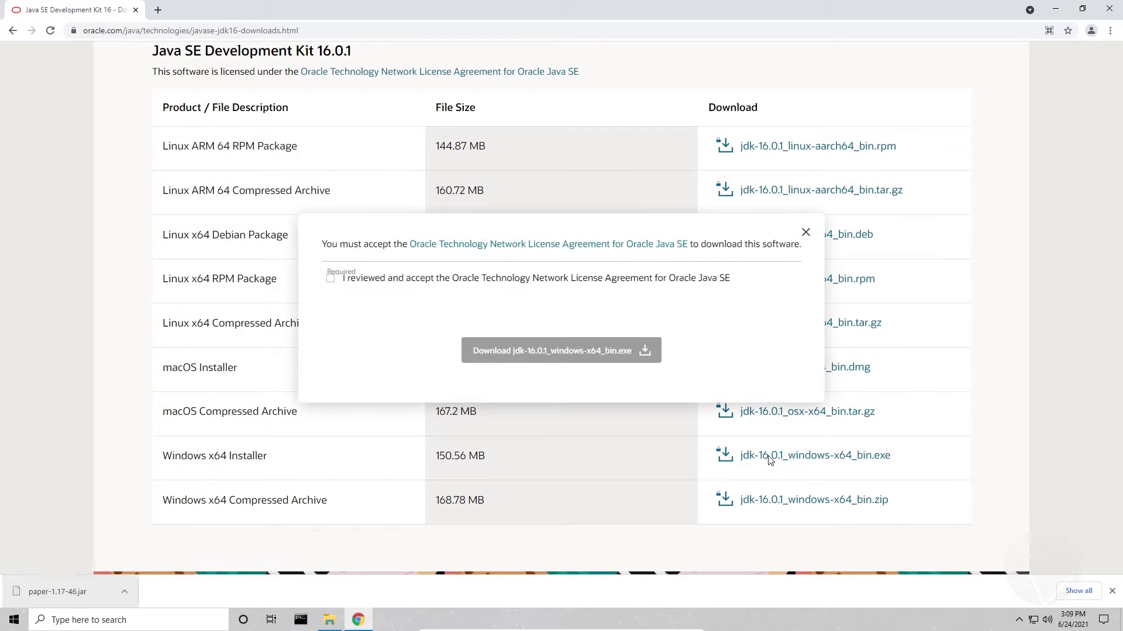
left_click(330, 279)
left_click(550, 353)
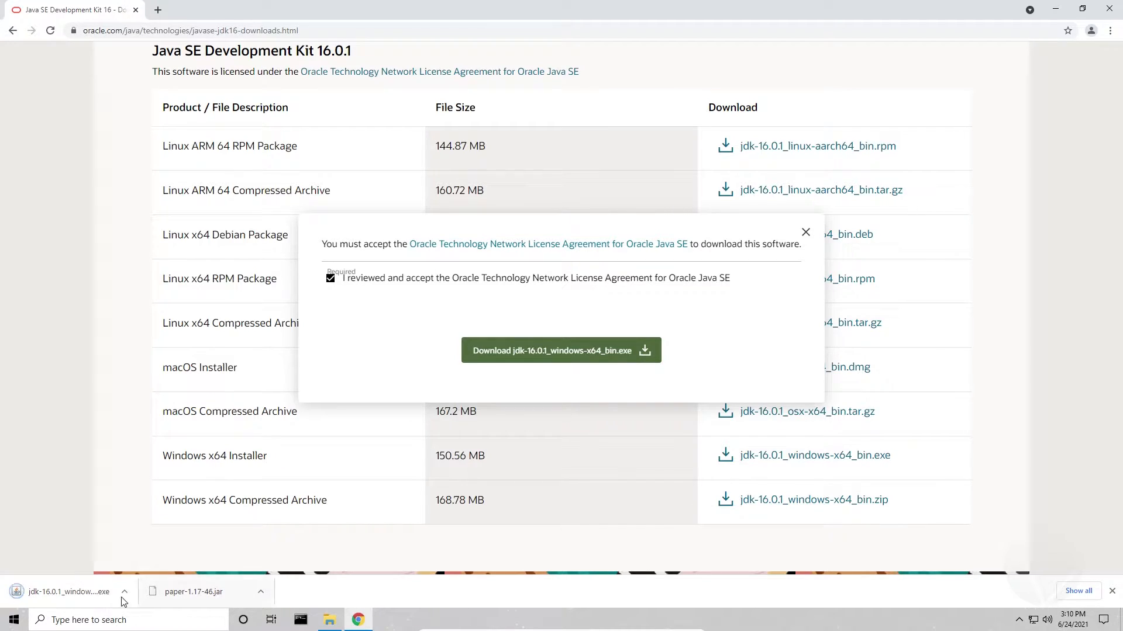
Run the downloaded JDK 16.0.1 installer, allow it to make changes, and install it to the default destination folder
left_click(89, 596)
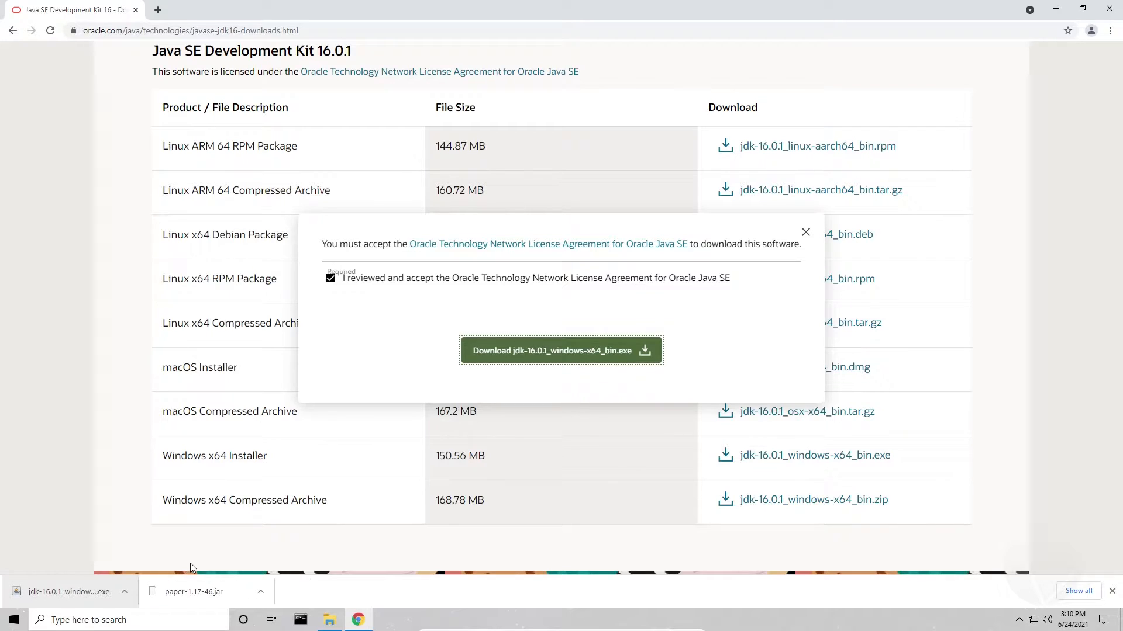
left_click(1054, 11)
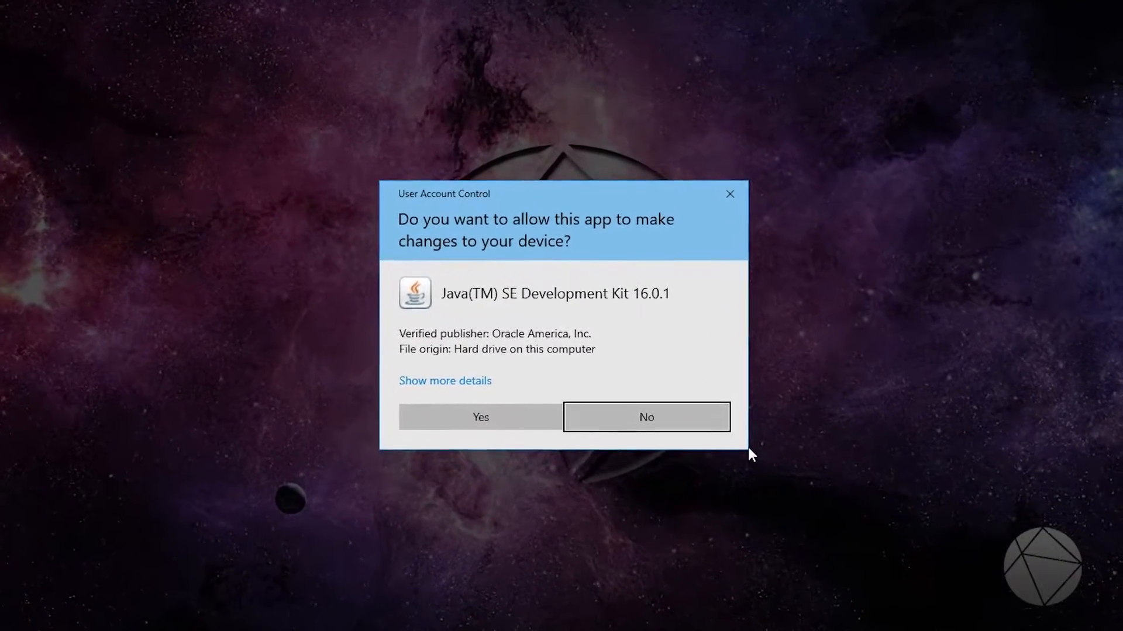
left_click(479, 417)
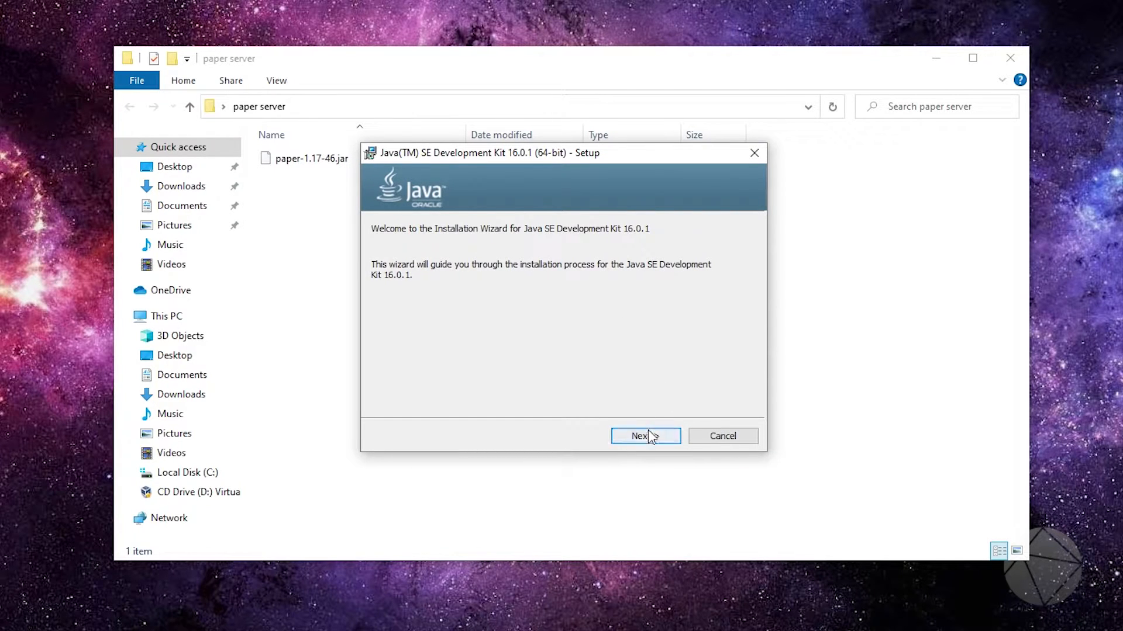
left_click(649, 436)
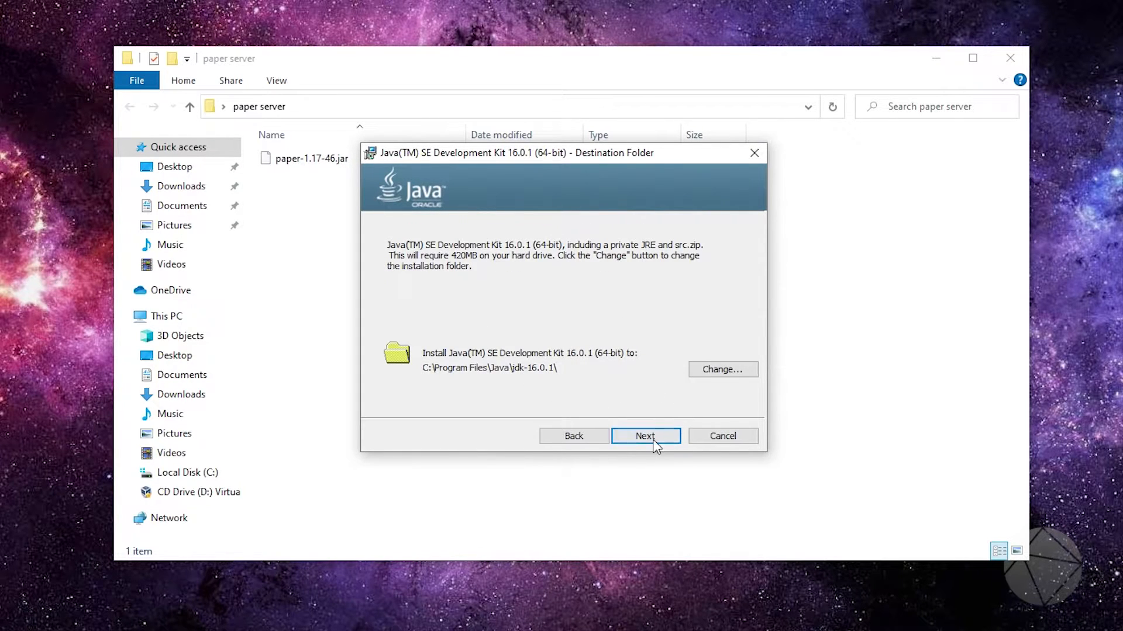
left_click(653, 438)
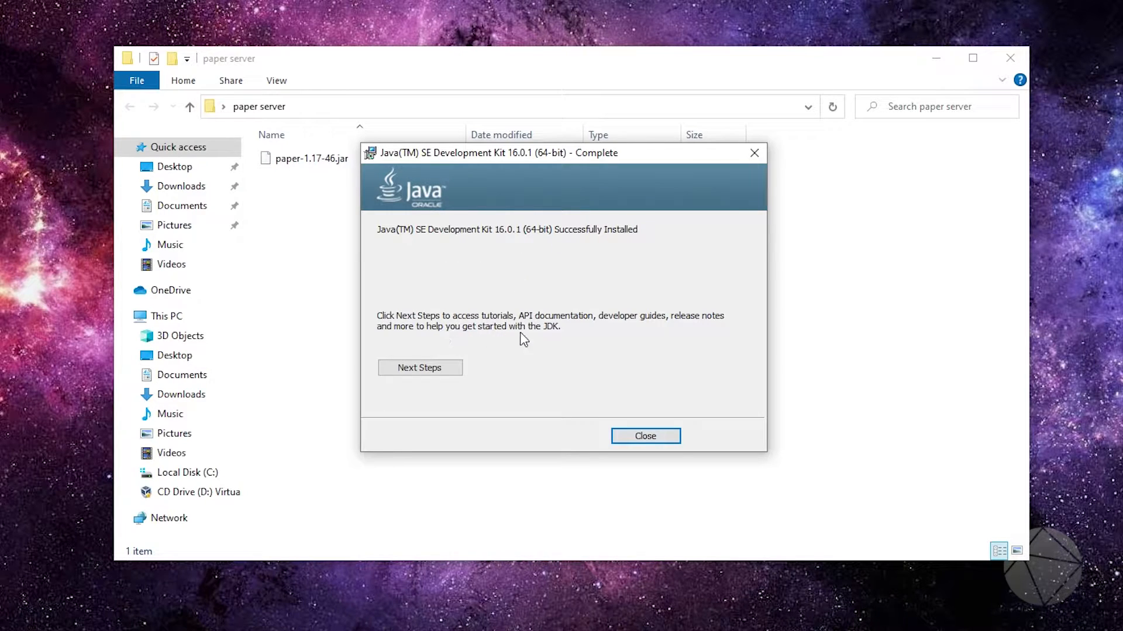
left_click(667, 436)
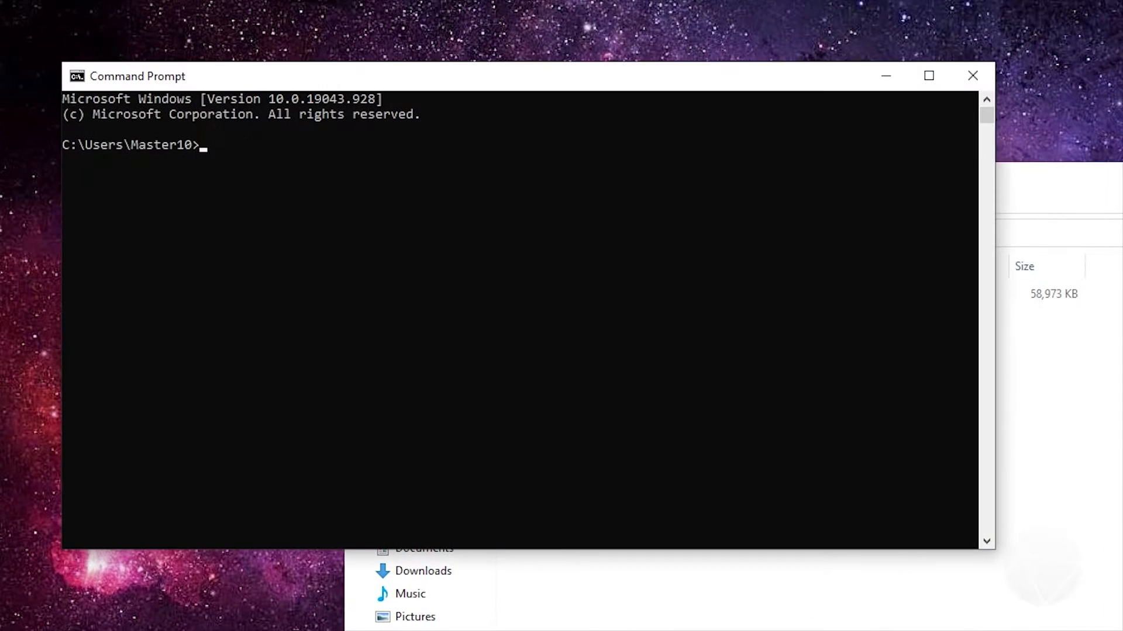
left_click(37, 42)
left_click(233, 131)
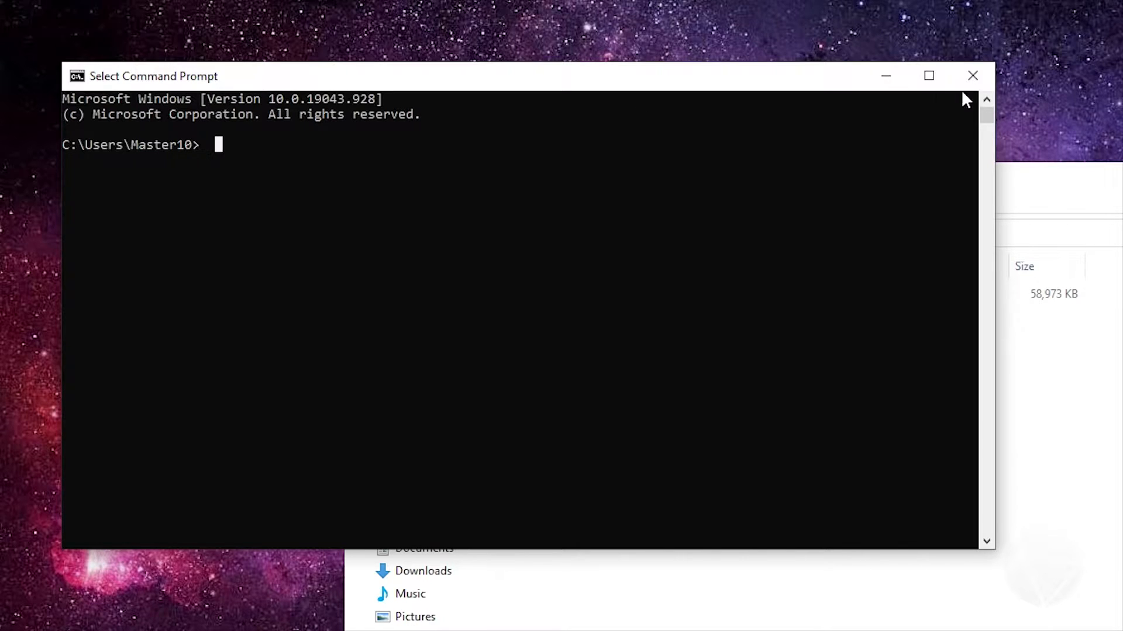
left_click(973, 75)
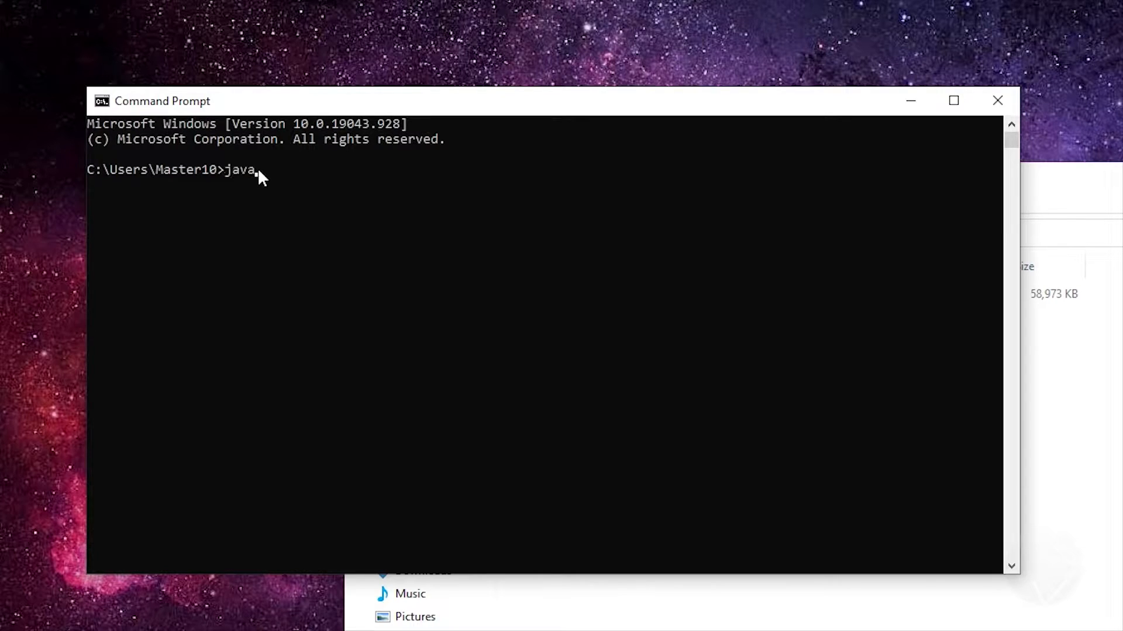
Check the installed Java version by running java -version in Command Prompt, and close the window
type("ersion")
key("Return")
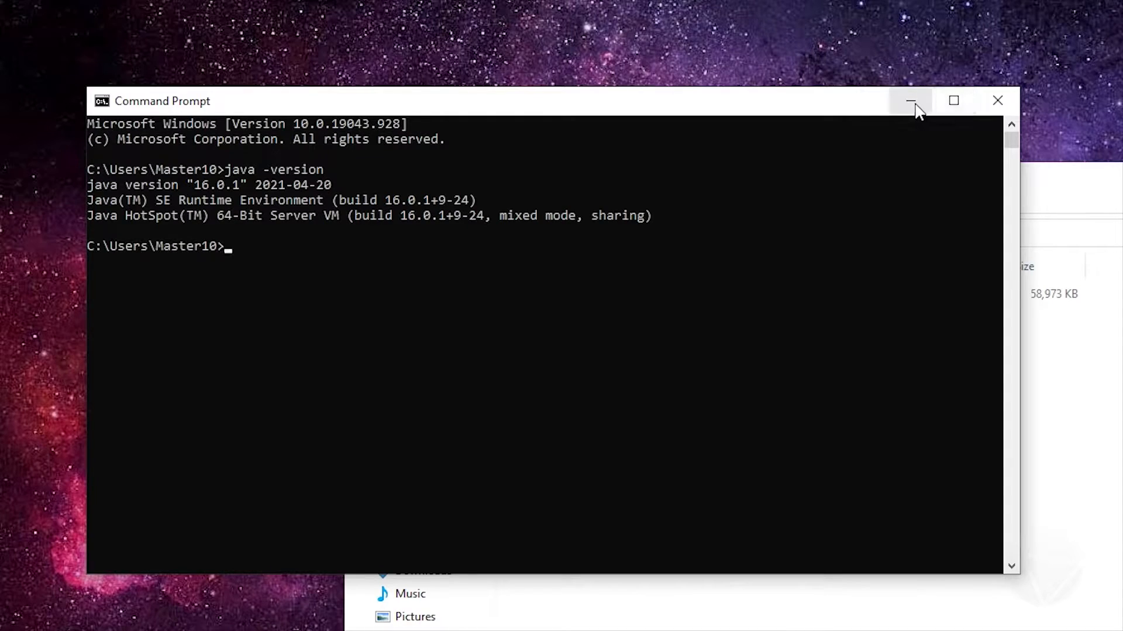
left_click(995, 100)
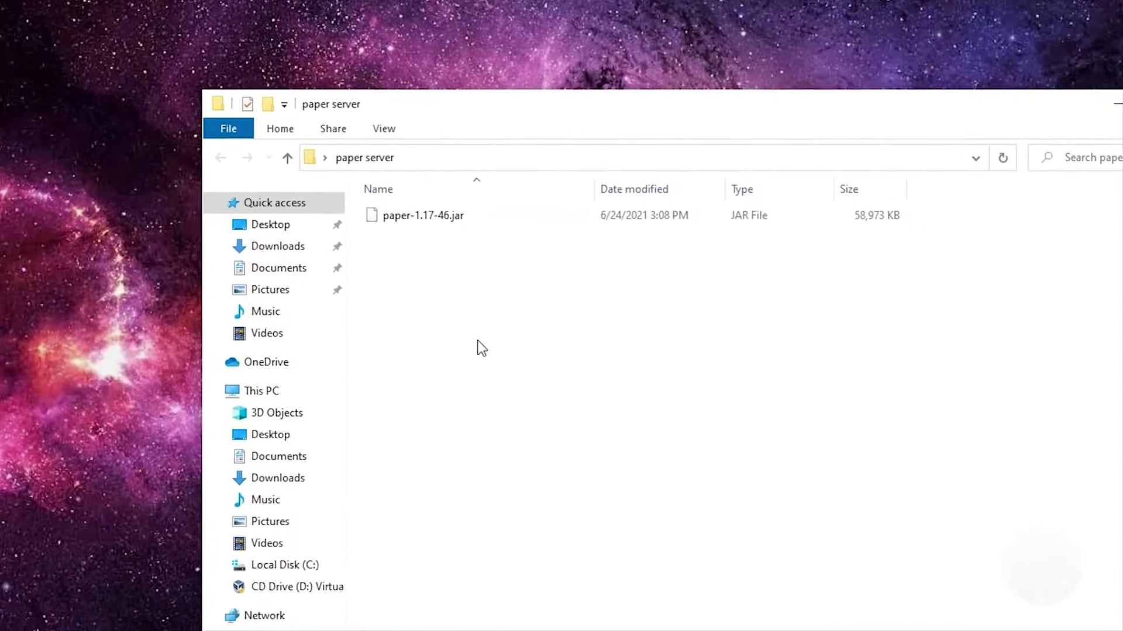
Create a text document named "start" in the paper server folder and select it
right_click(479, 342)
mouse_move(547, 561)
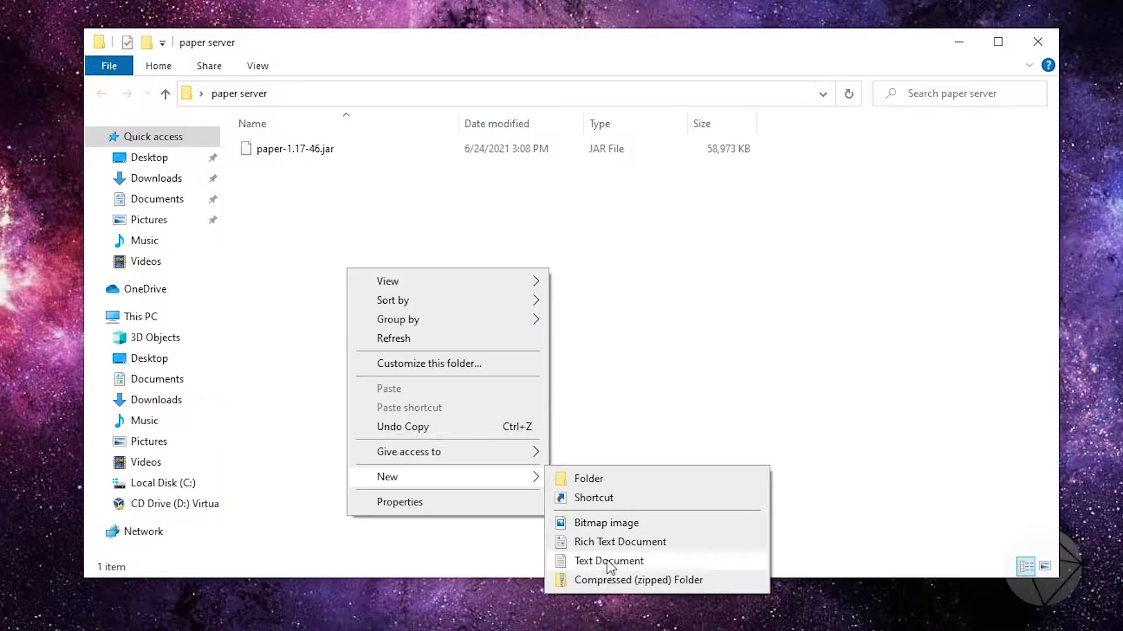
left_click(609, 562)
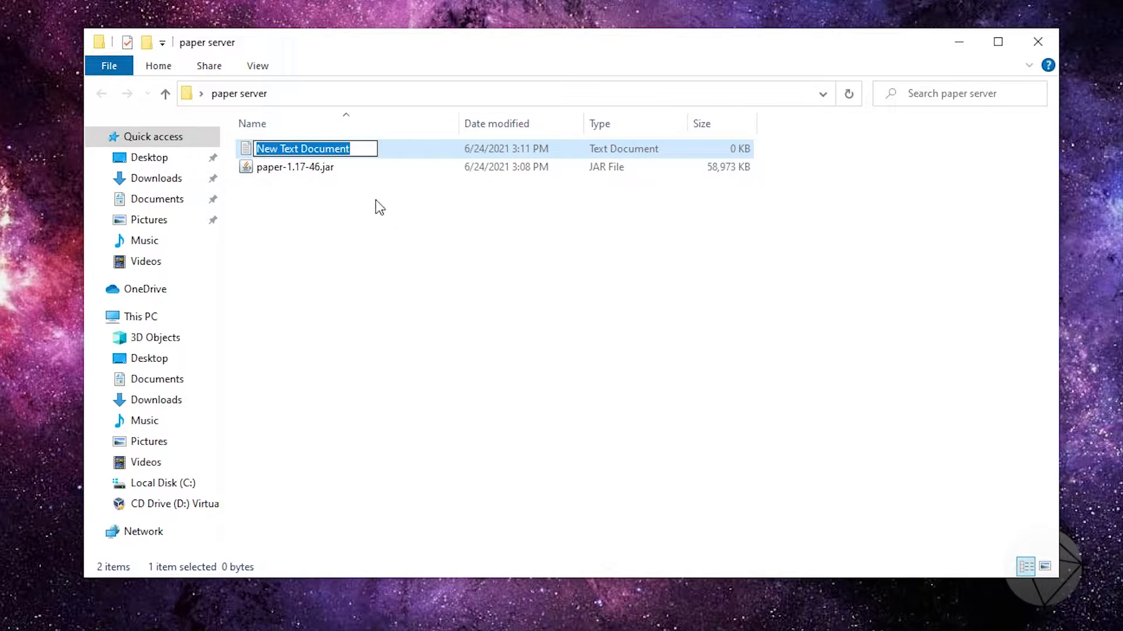
type("start")
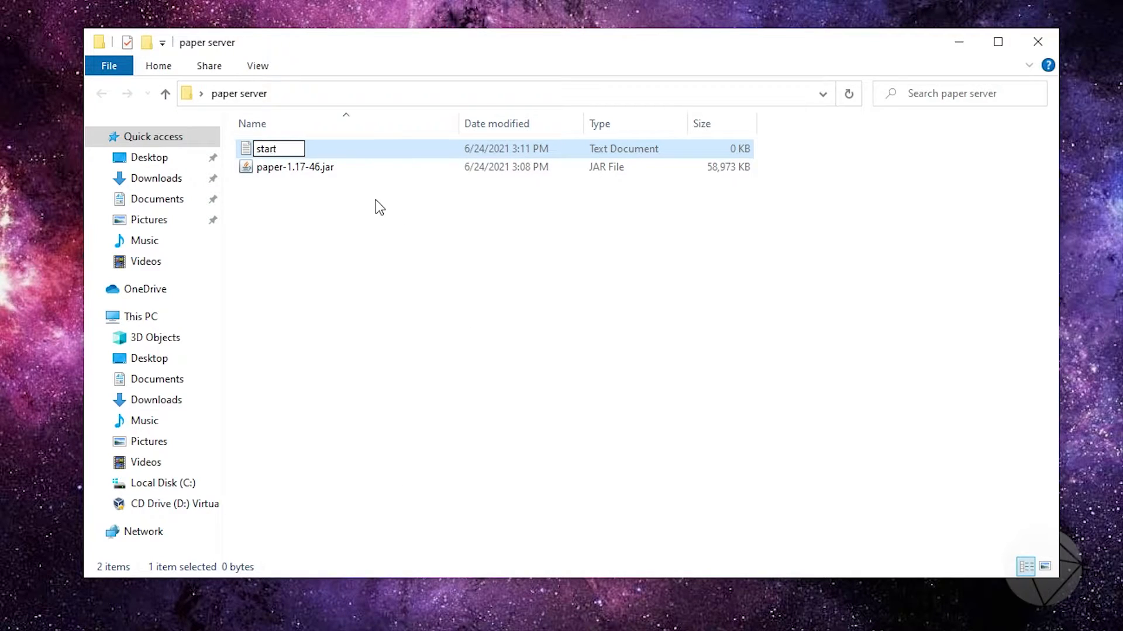
key("Return")
left_click(462, 255)
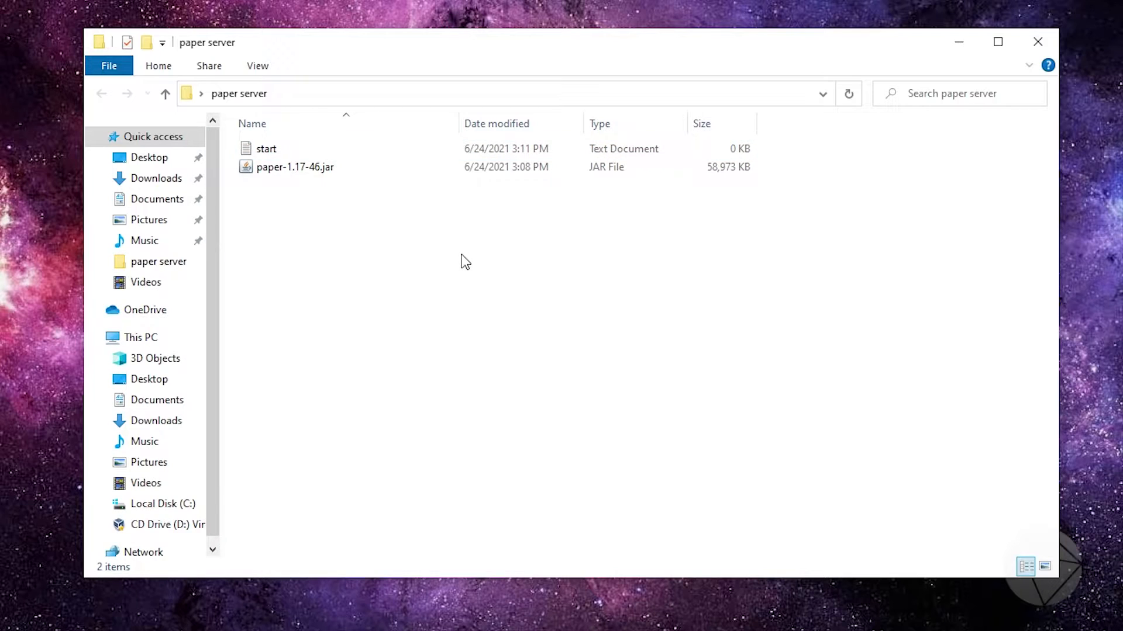
left_click(544, 151)
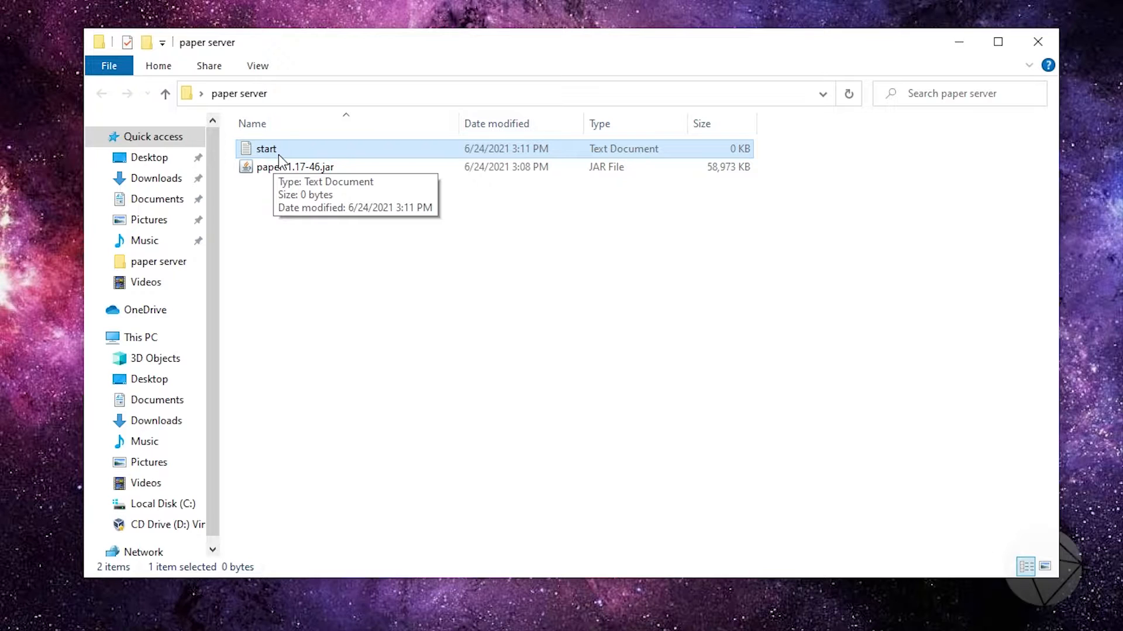
Turn off hiding extensions for known file types in the folder's view options, and apply the change
left_click(259, 68)
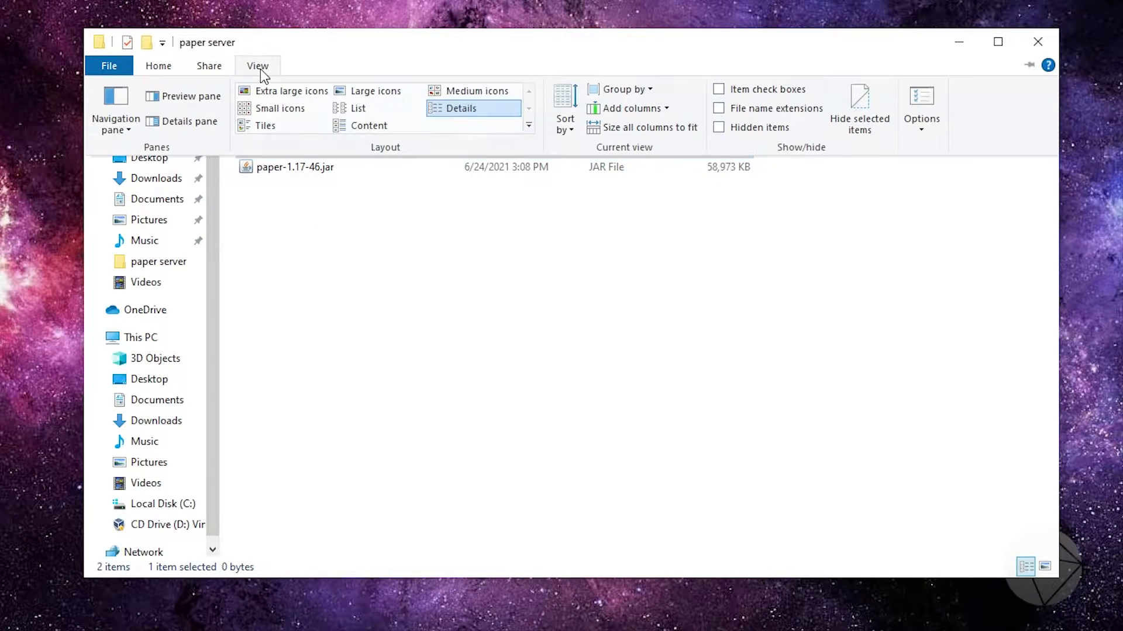
left_click(930, 125)
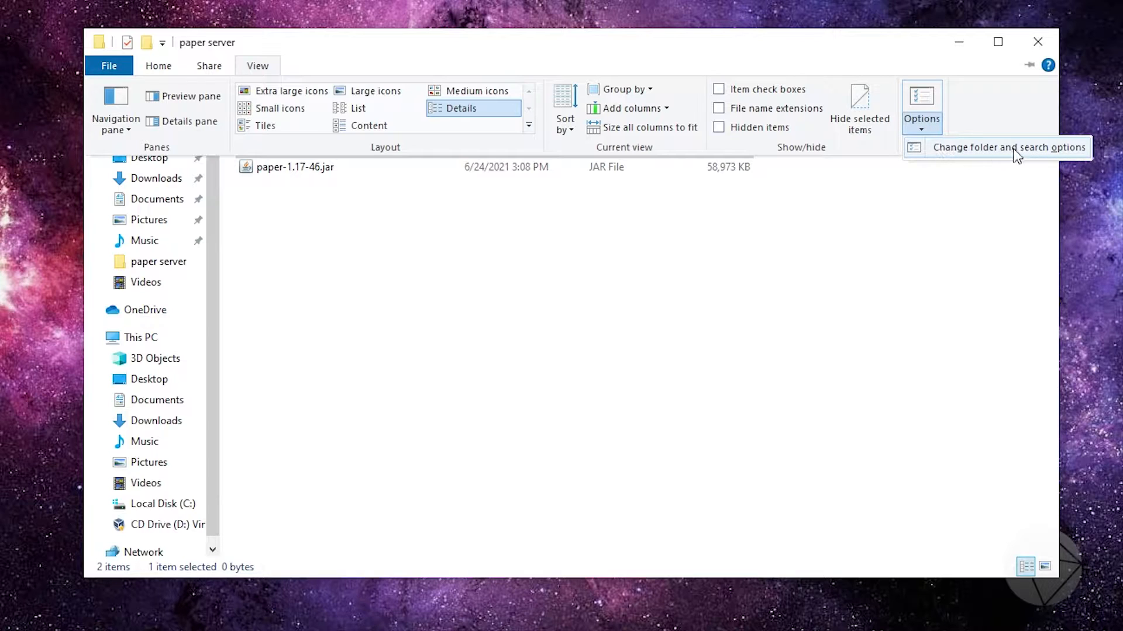
left_click(1051, 150)
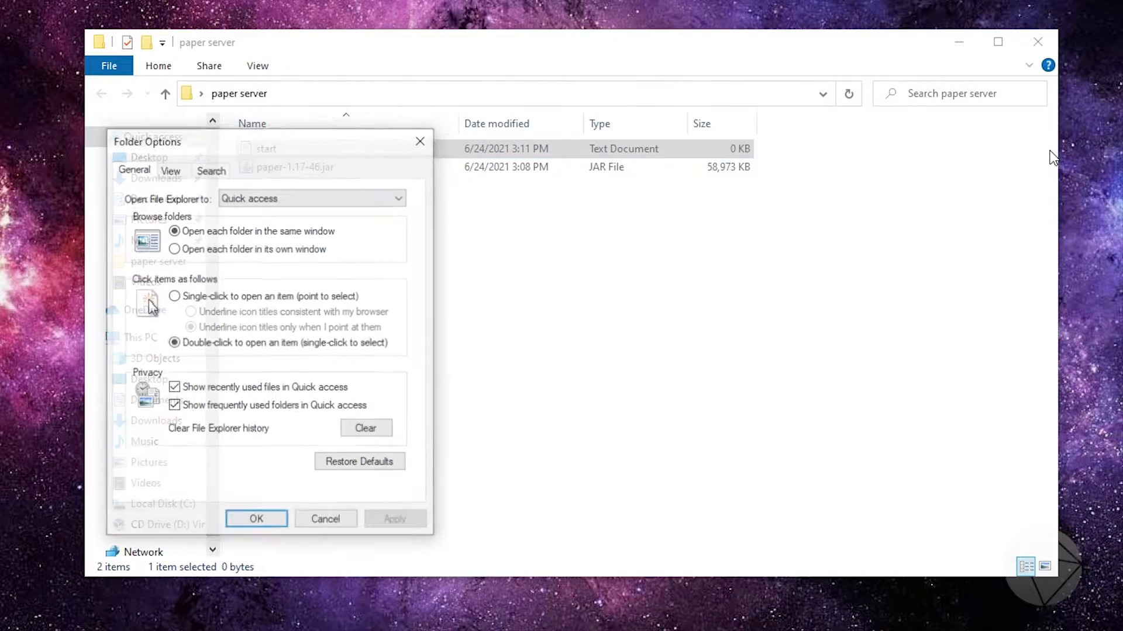
left_click(171, 174)
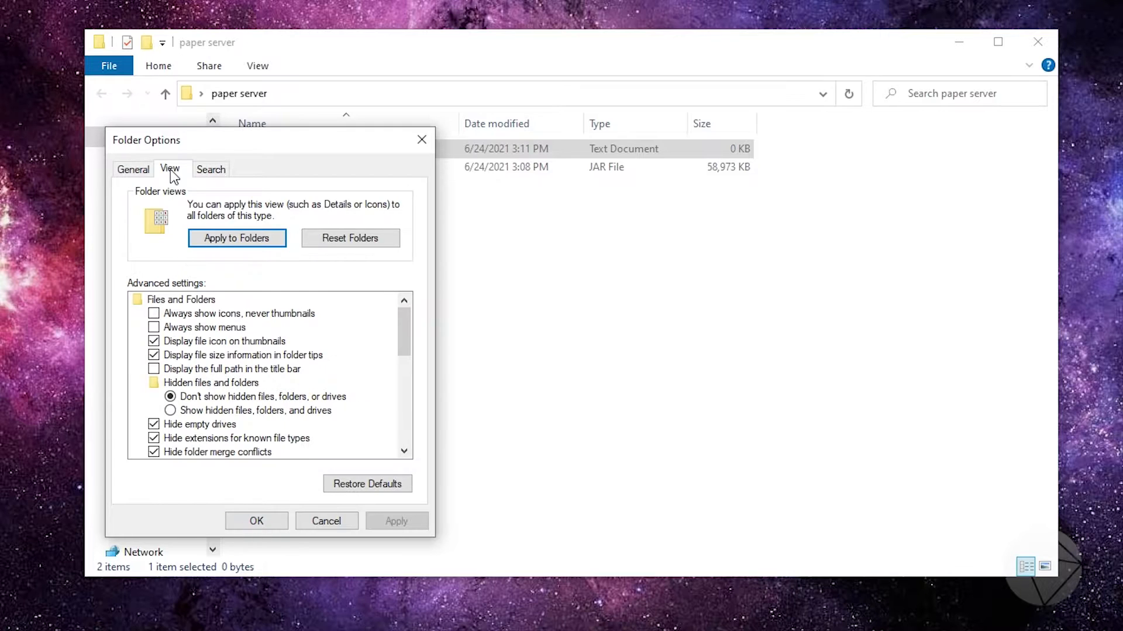
scroll(185, 395, "down", 1)
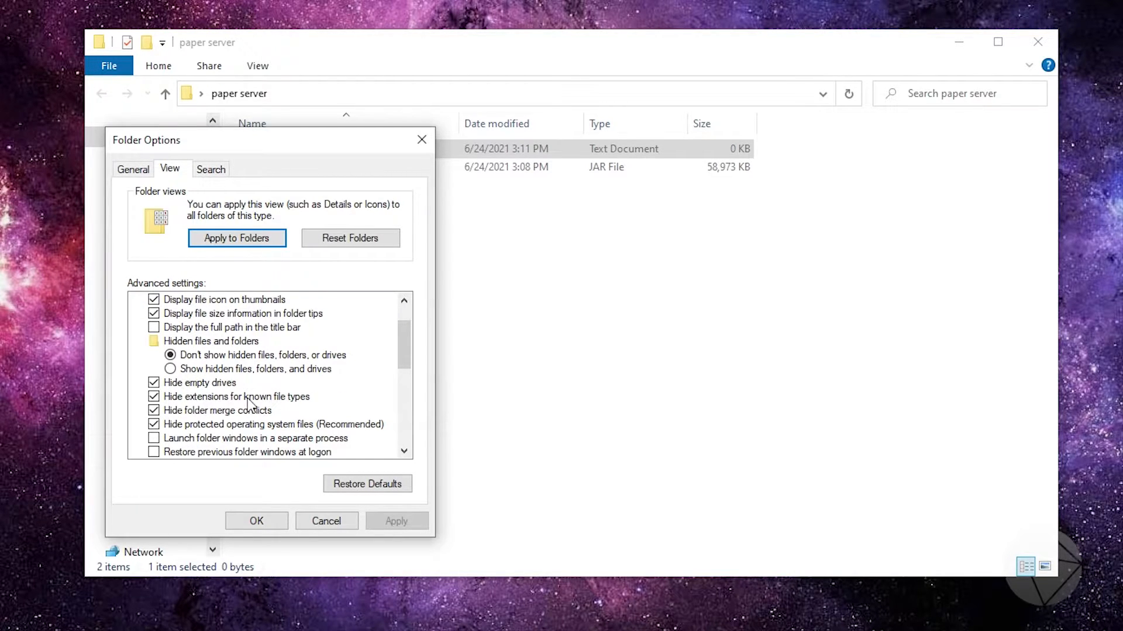
left_click(154, 398)
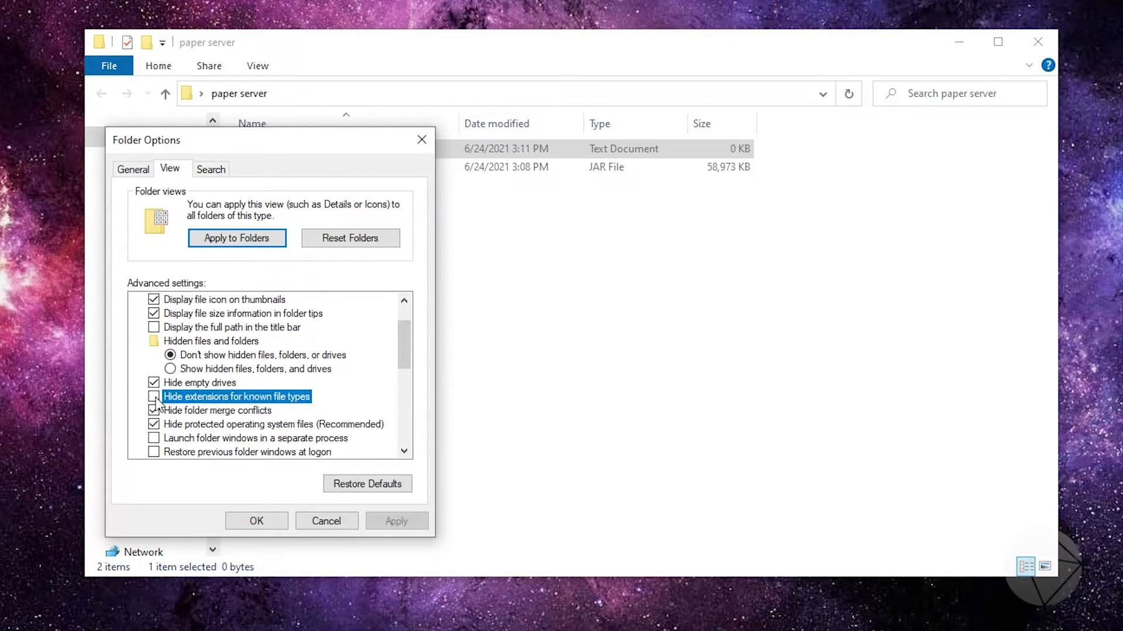
left_click(389, 521)
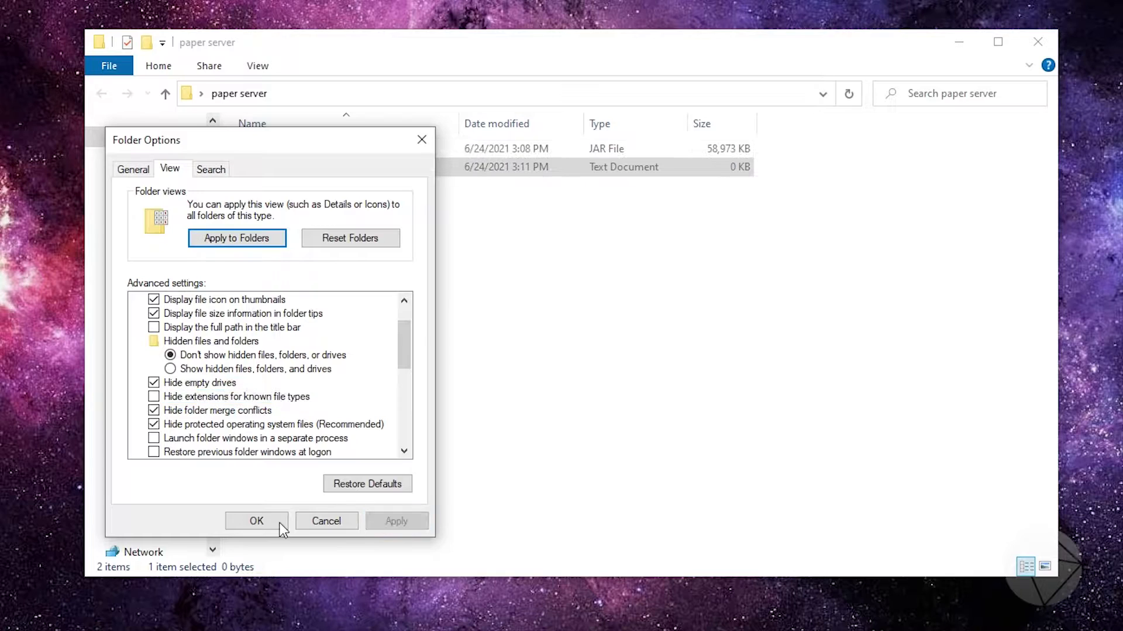
left_click(280, 521)
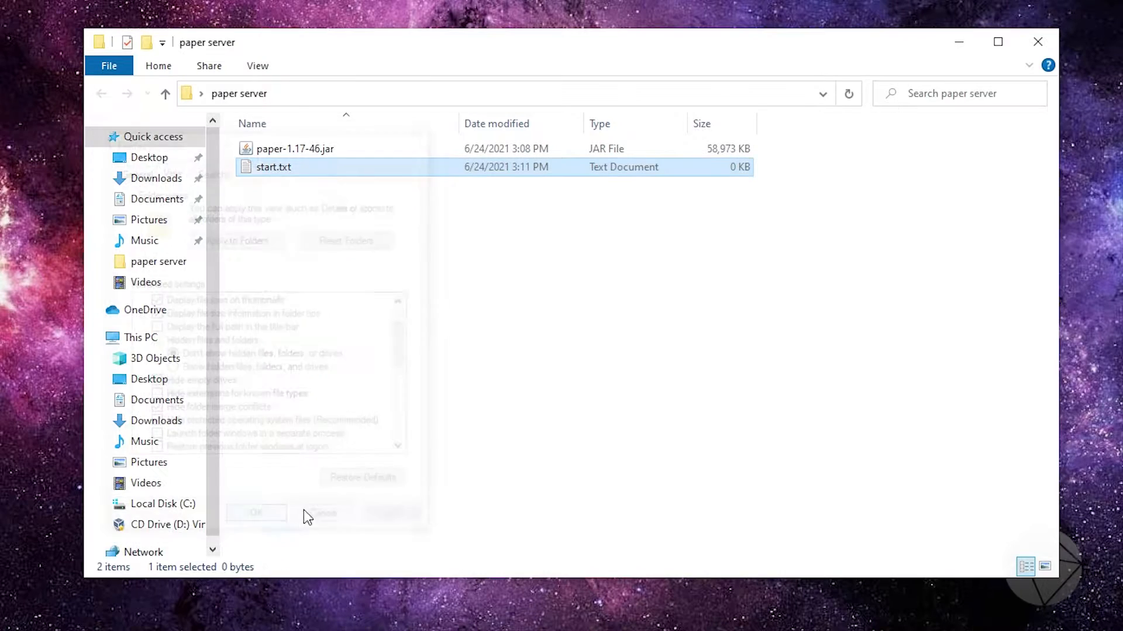
Rename start.txt to start.bat in the paper server folder, accepting the file extension change
double_click(286, 169)
right_click(286, 169)
left_click(327, 453)
left_click(289, 167)
double_click(287, 167)
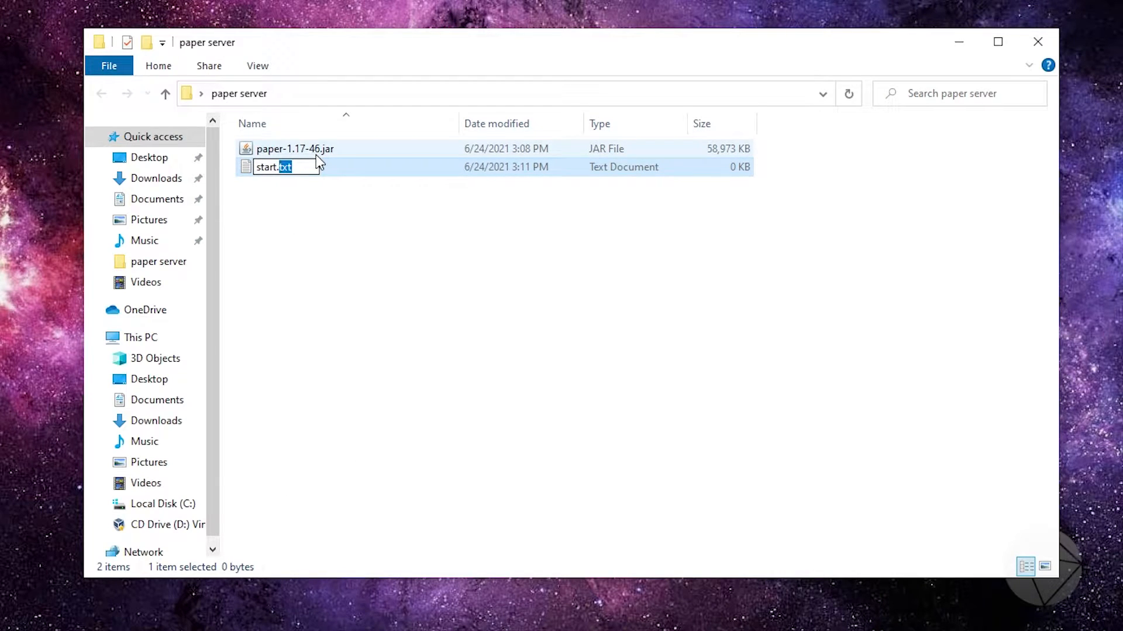
type("bat")
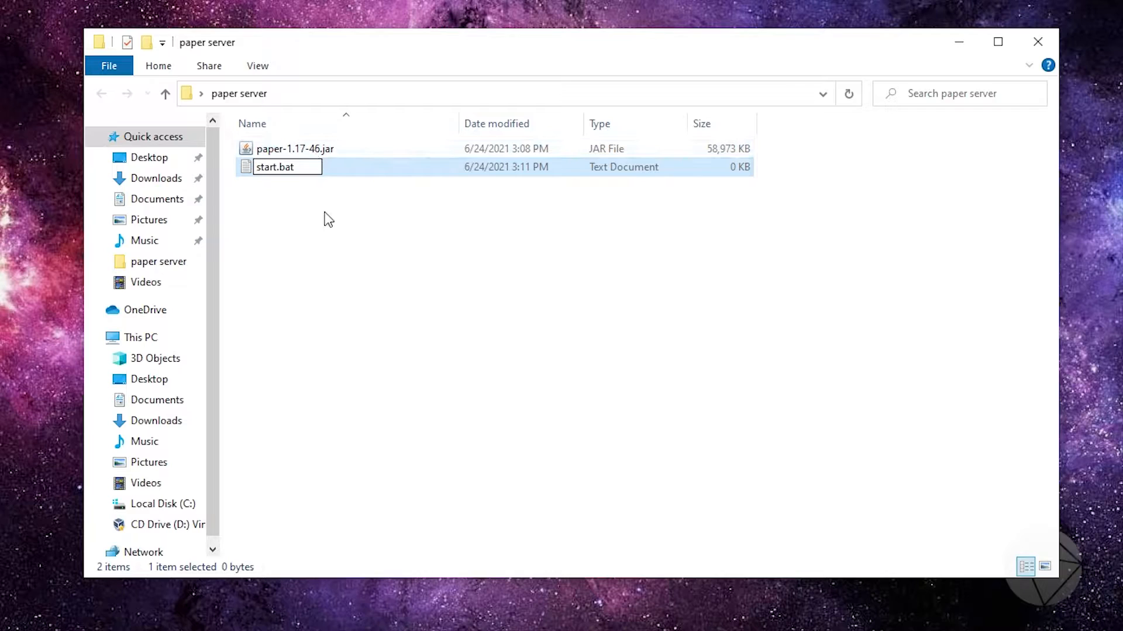
key("Return")
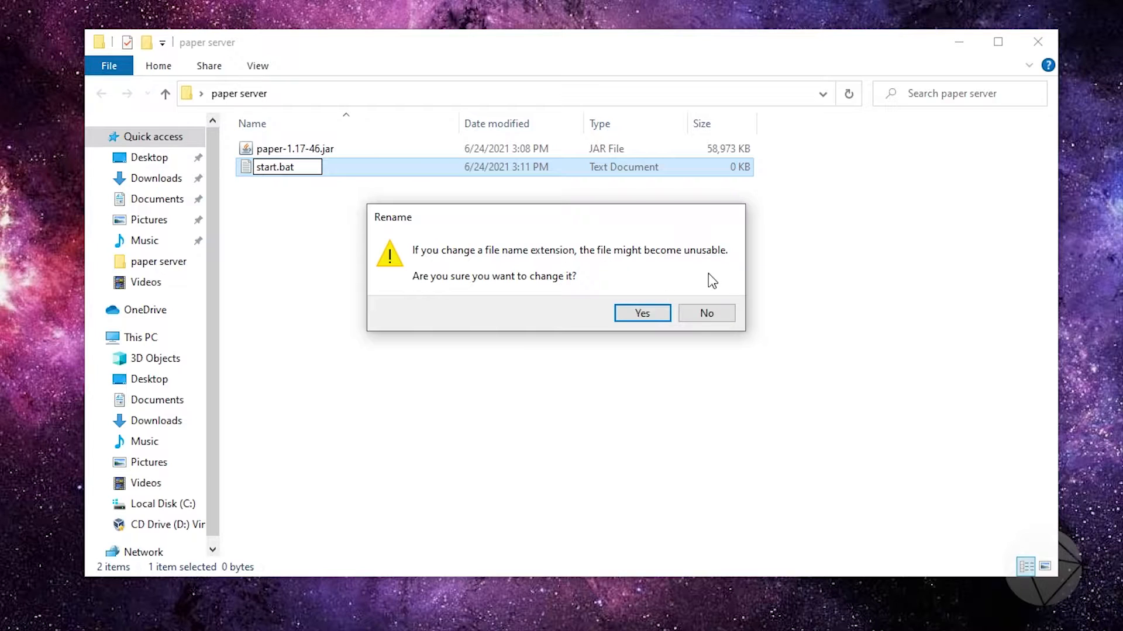
left_click(644, 315)
right_click(275, 167)
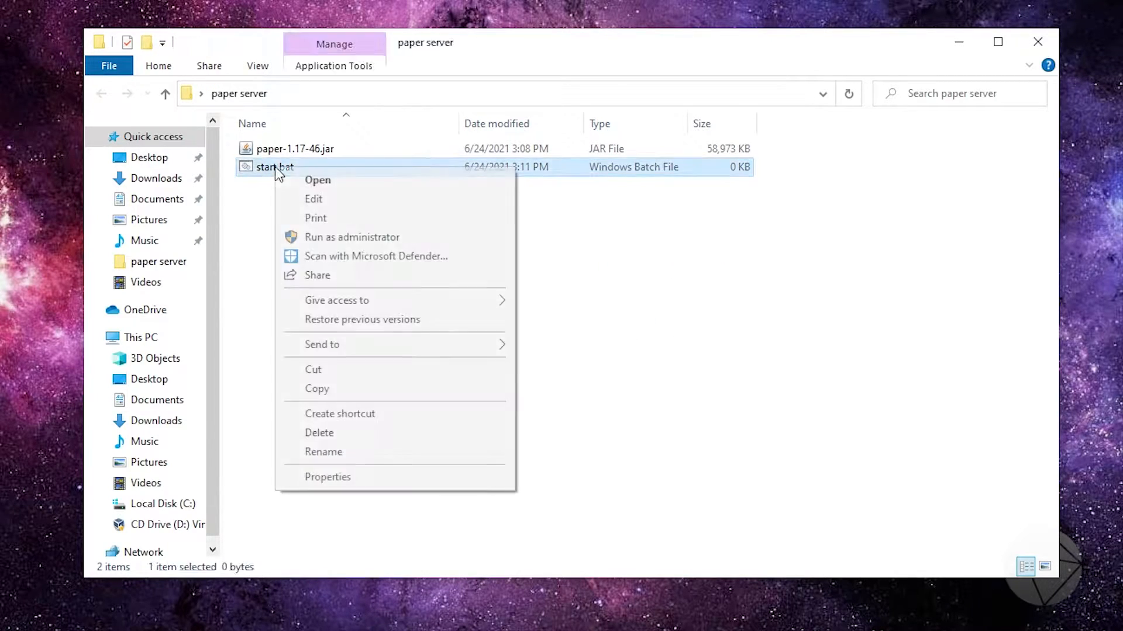
left_click(315, 199)
left_click_drag(31, 3, 483, 39)
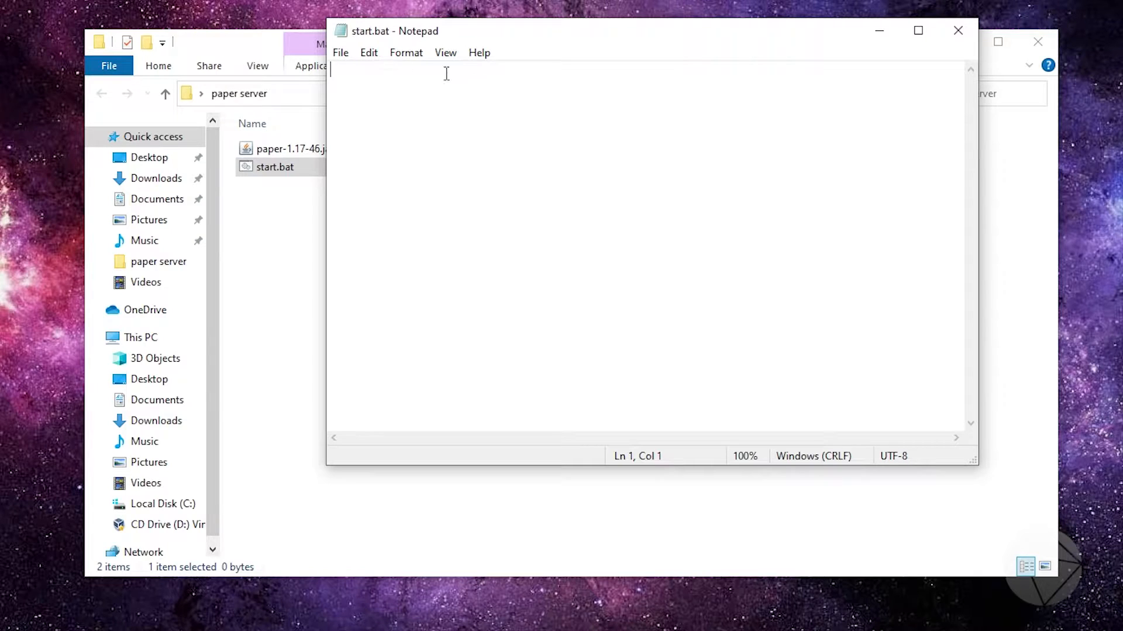
left_click(947, 31)
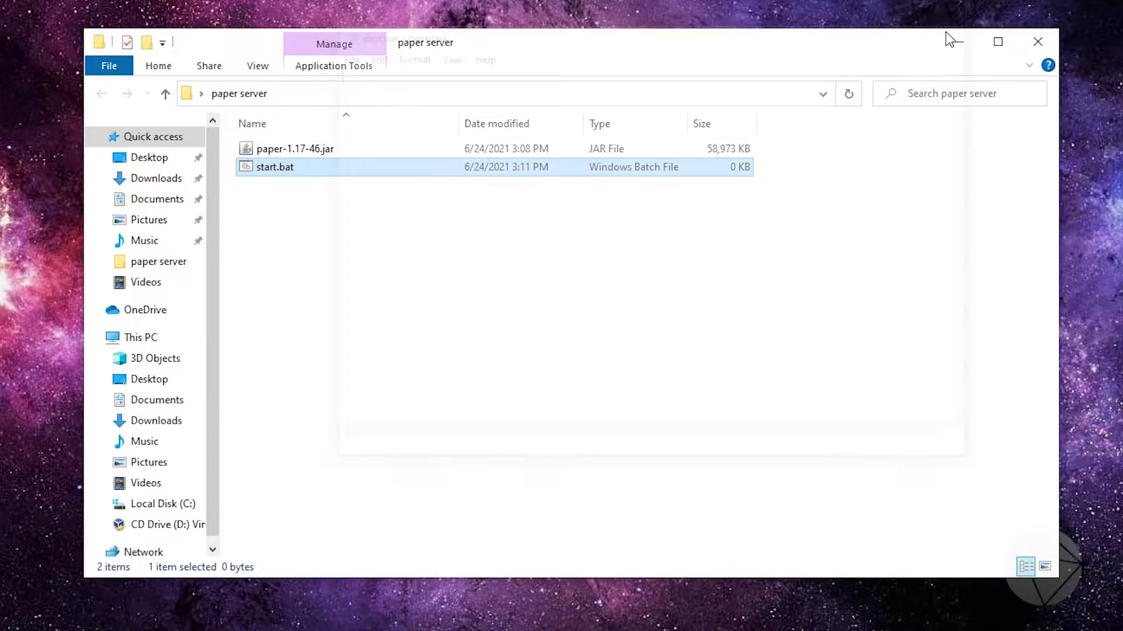
Open start.bat for editing in Notepad and enter the launch command "java -Xms2048M -Xmx2048M -jar"
right_click(279, 169)
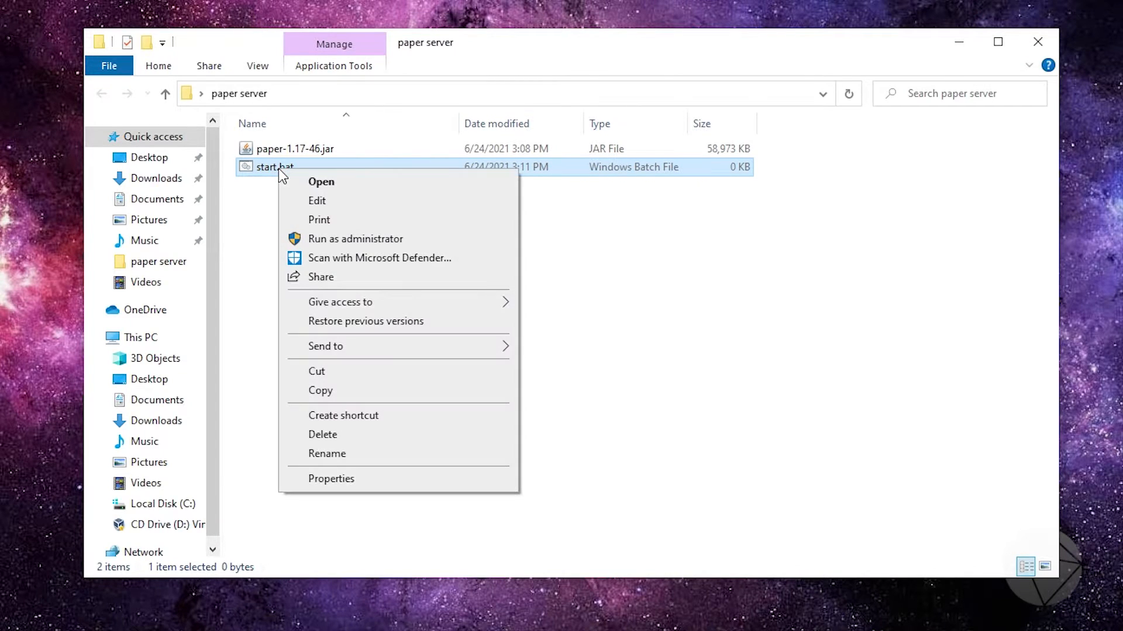
left_click(331, 203)
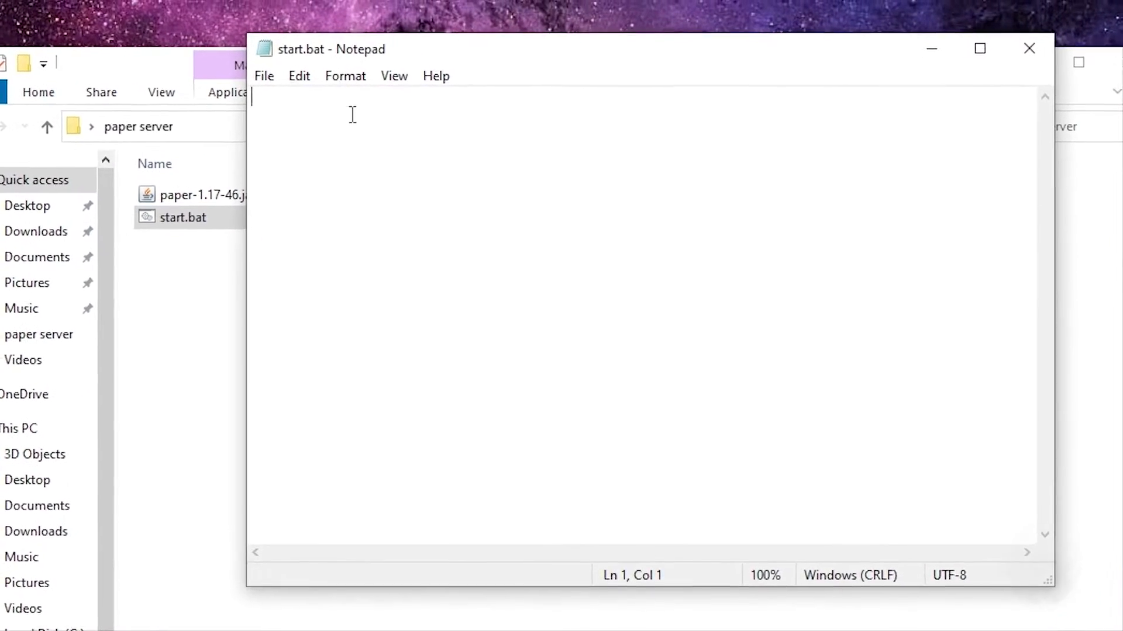
type("java")
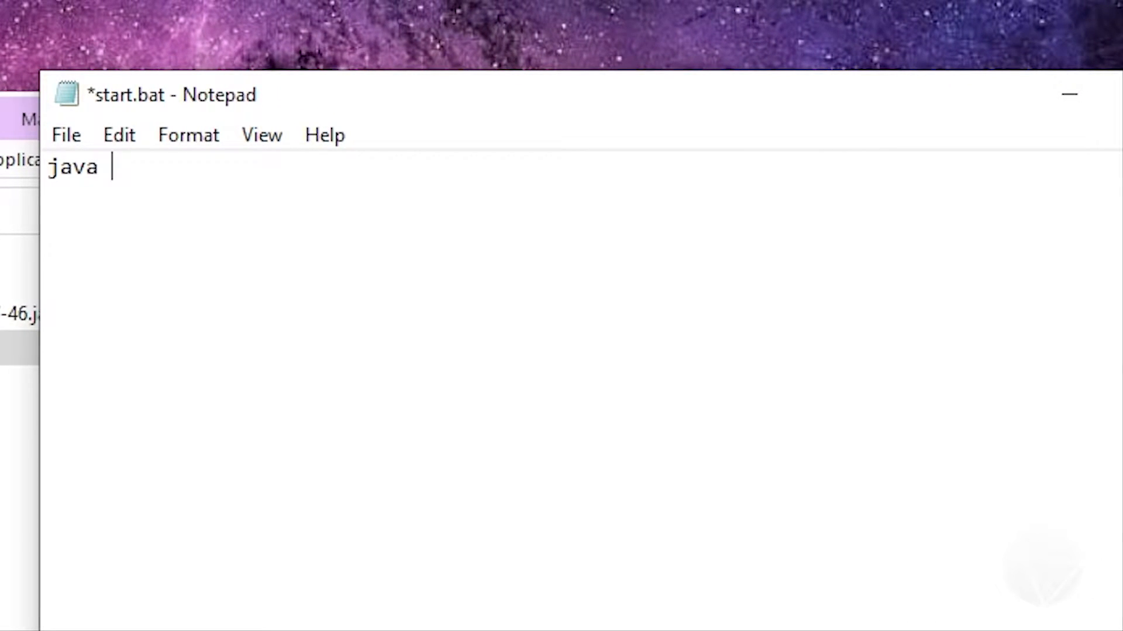
type(" -Xms2")
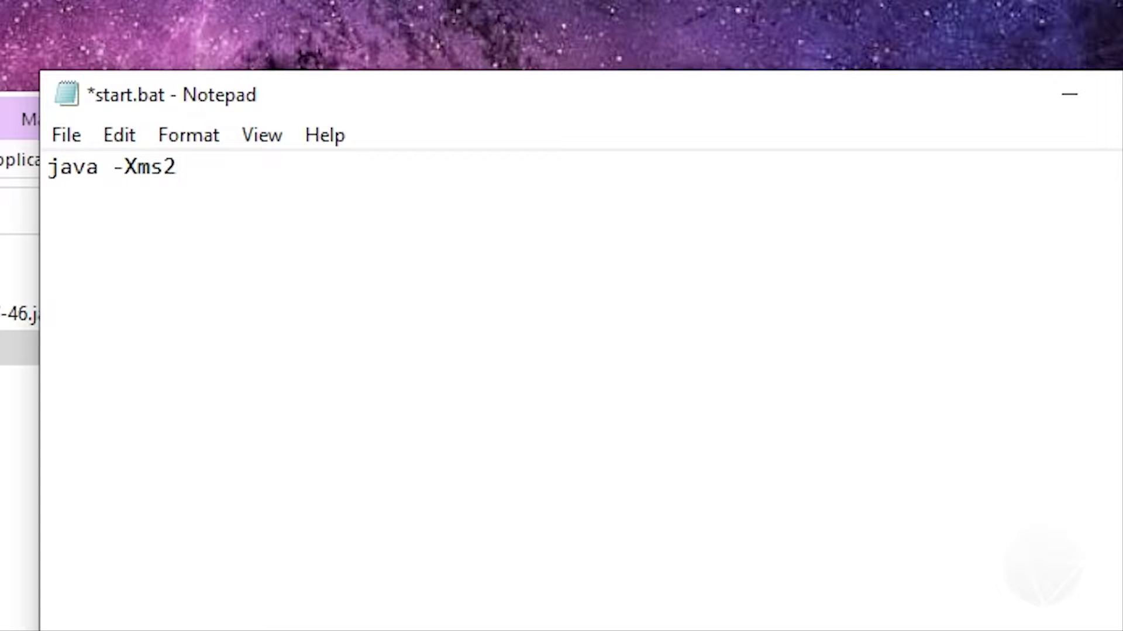
type("048M ")
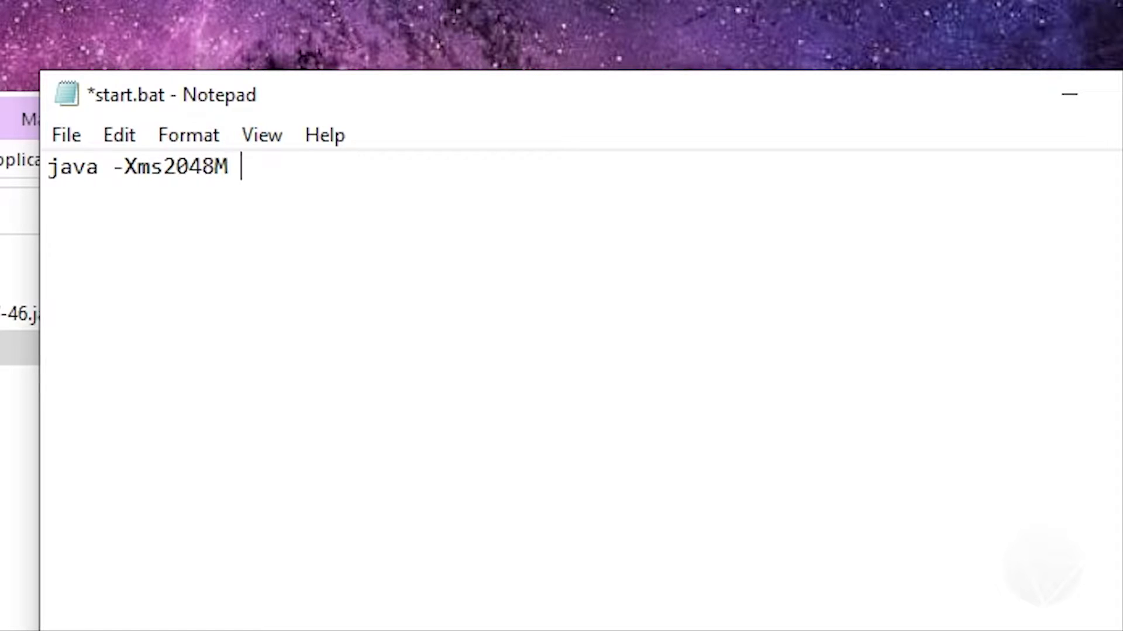
type("-Xmx")
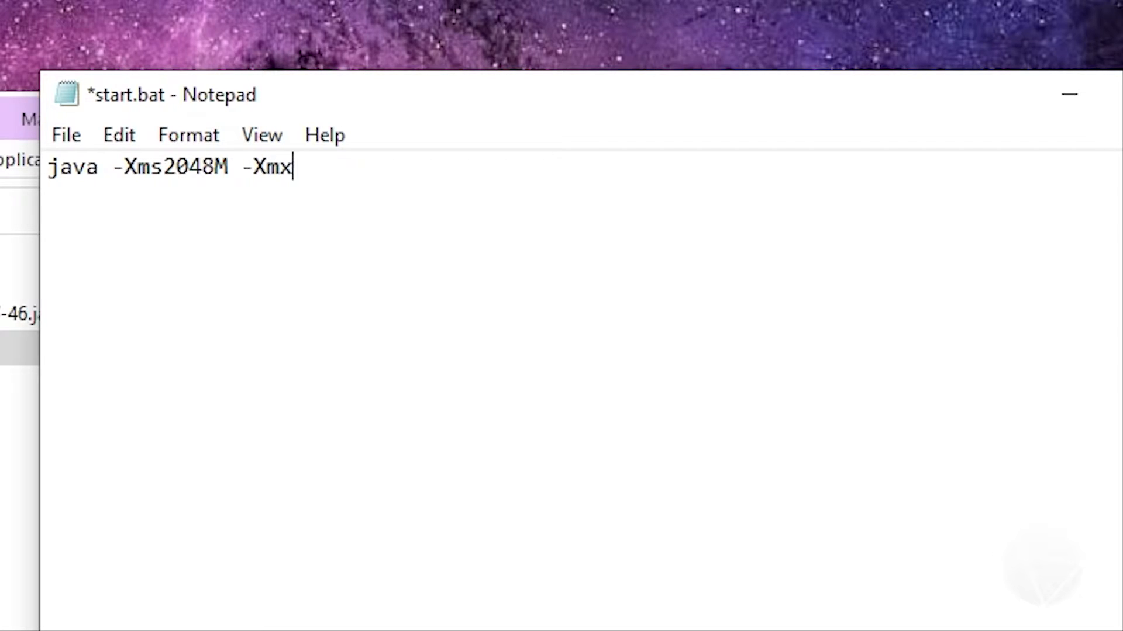
type("2048")
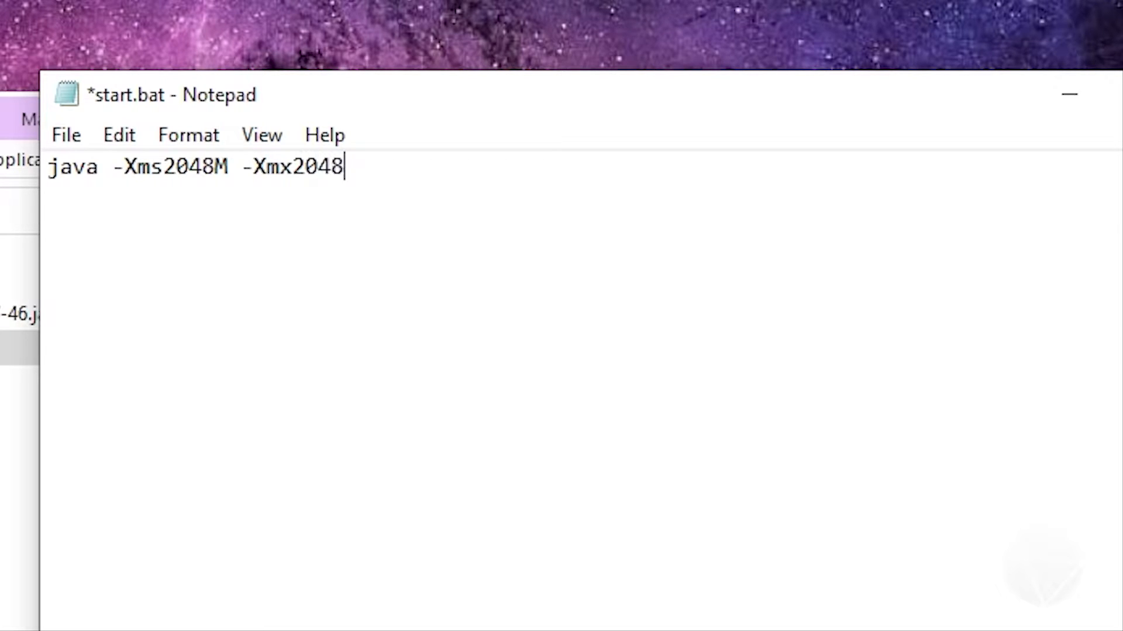
type("M -j")
type("ar")
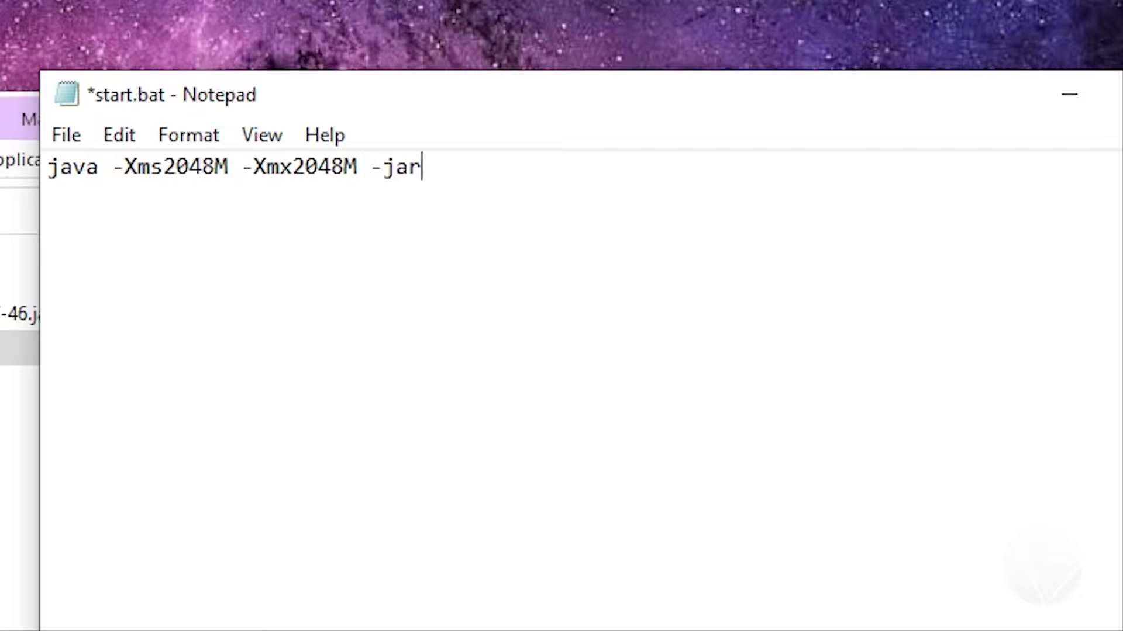
Copy the full file name paper-1.17-46.jar from the folder and paste it after -jar in start.bat, separated by a space
left_click_drag(376, 102, 288, 405)
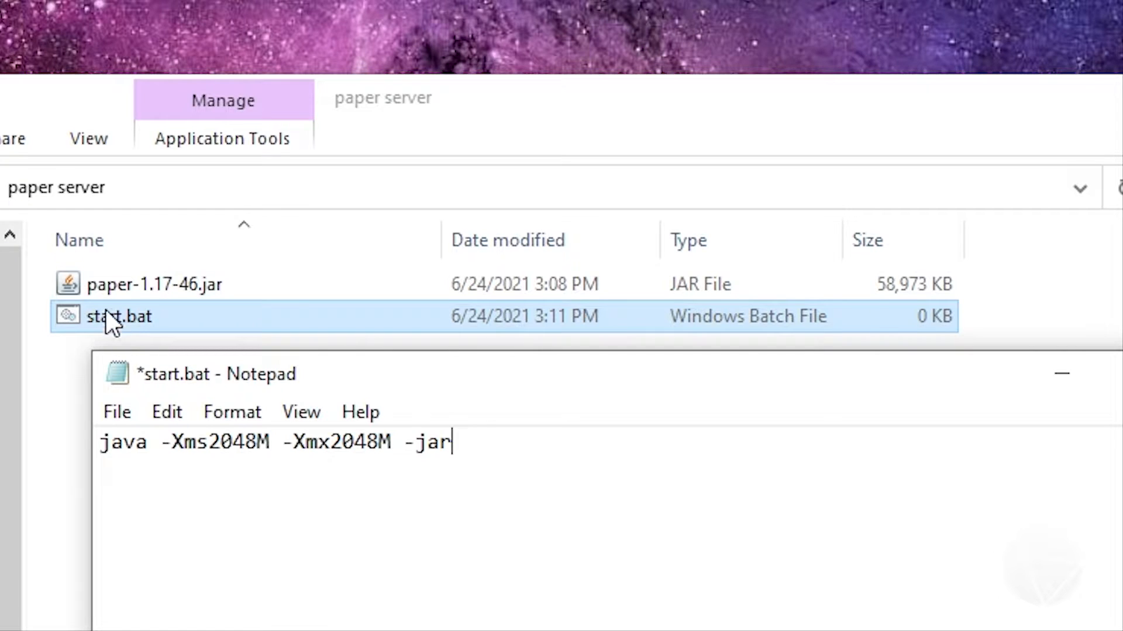
left_click(212, 293)
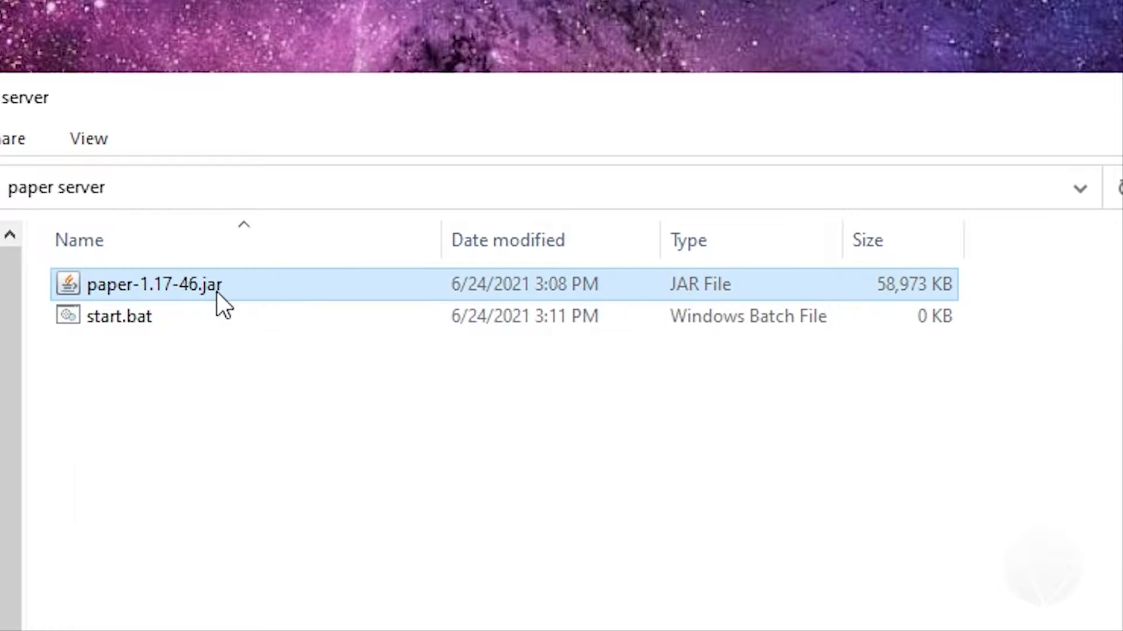
left_click(489, 629)
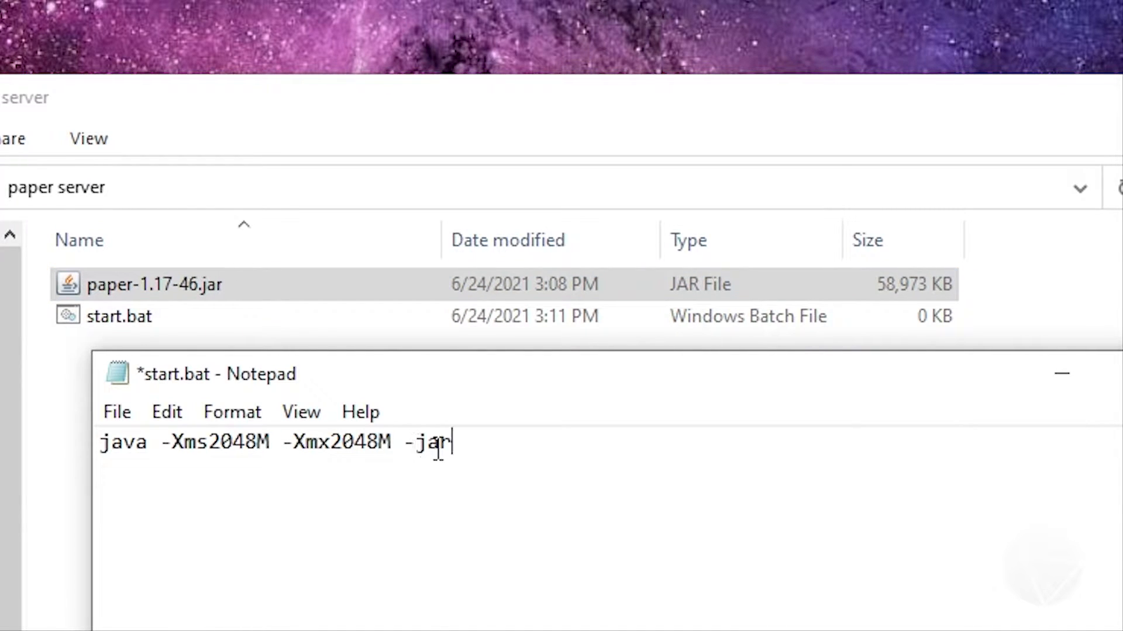
left_click(155, 287)
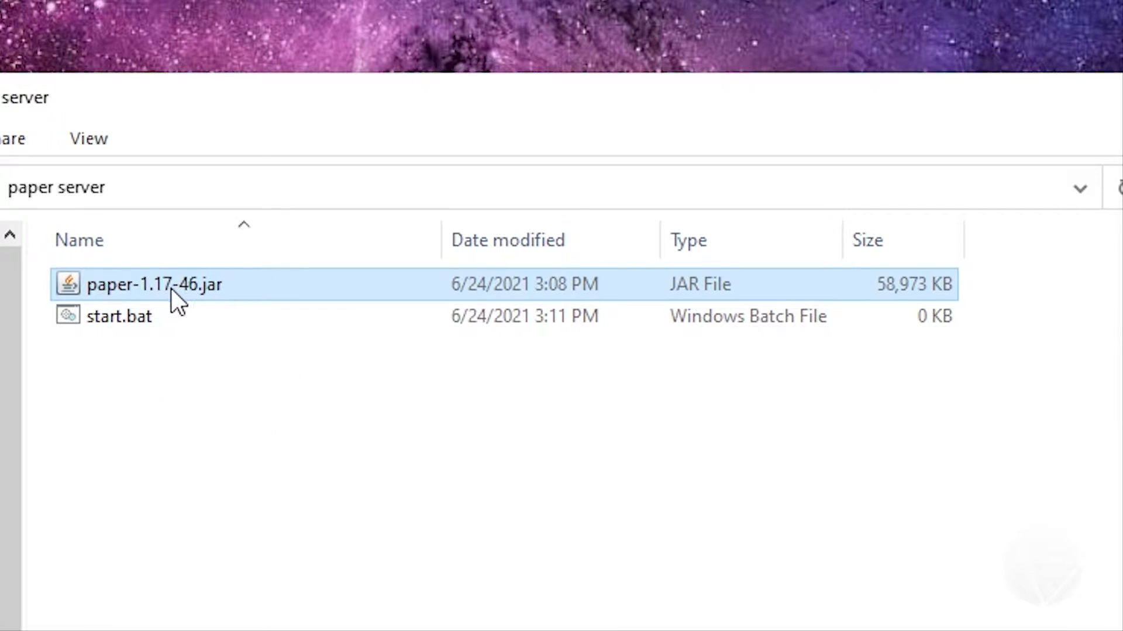
left_click(171, 288)
left_click_drag(225, 287, 97, 291)
right_click(100, 290)
left_click(197, 388)
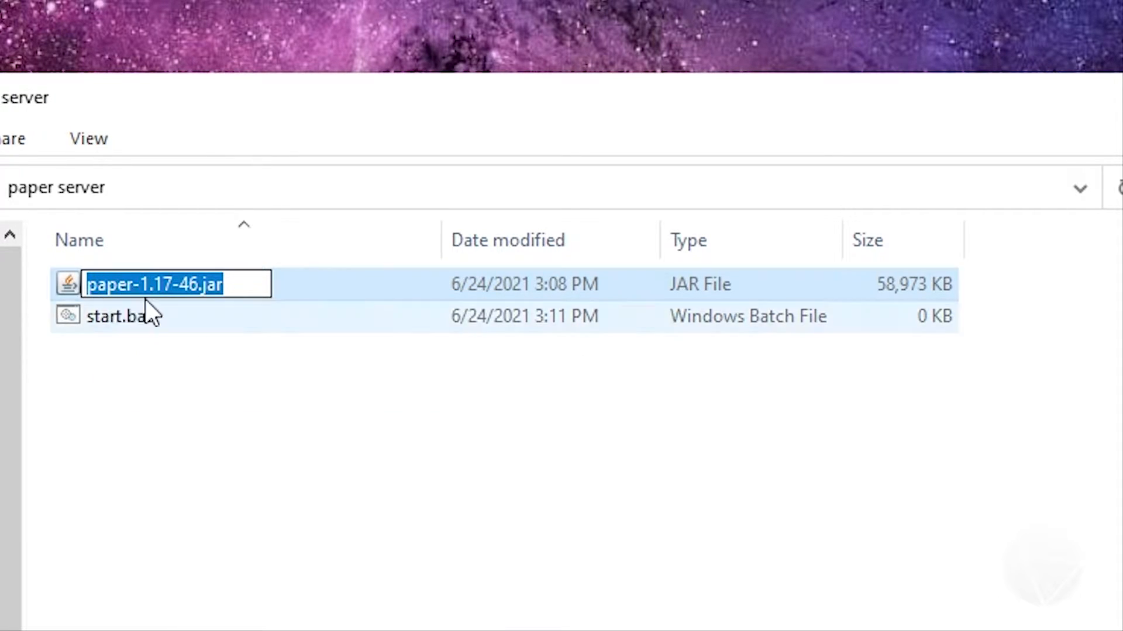
key("alt+Tab")
right_click(528, 451)
left_click(577, 592)
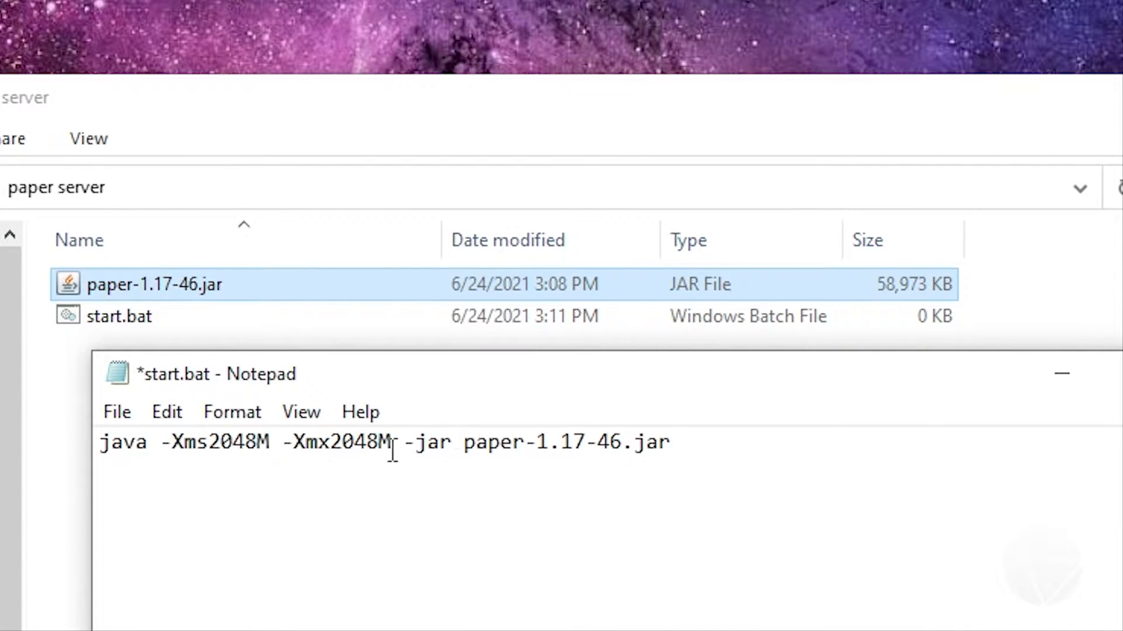
Add "nogui" to the end of the launch command and put "pause" on a second line
left_click_drag(465, 443, 671, 447)
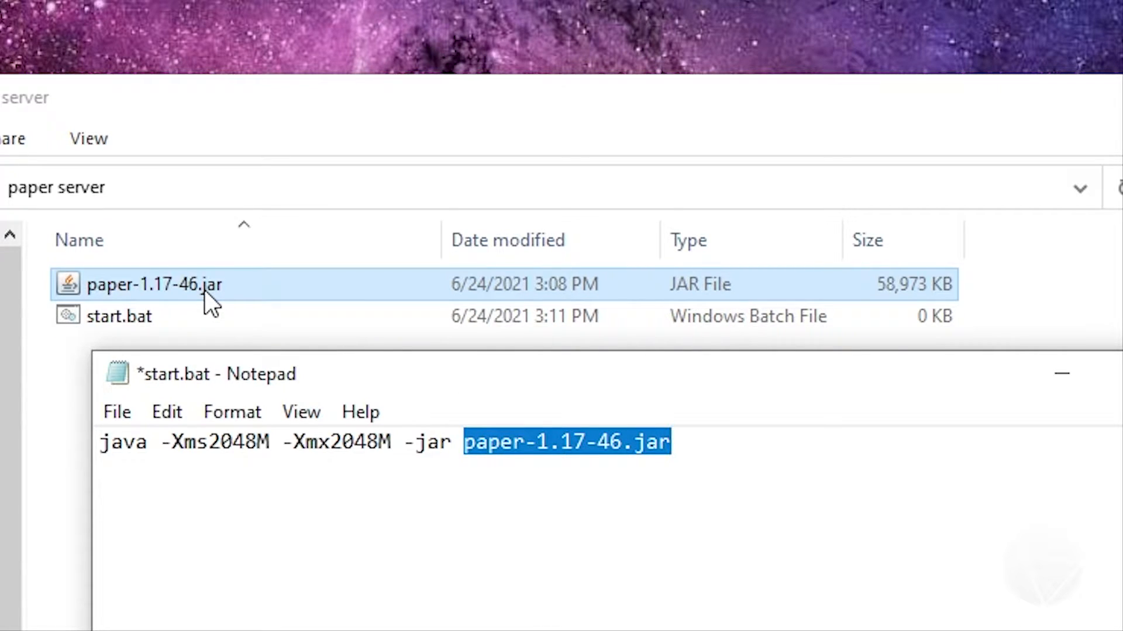
left_click(740, 469)
type("nogui")
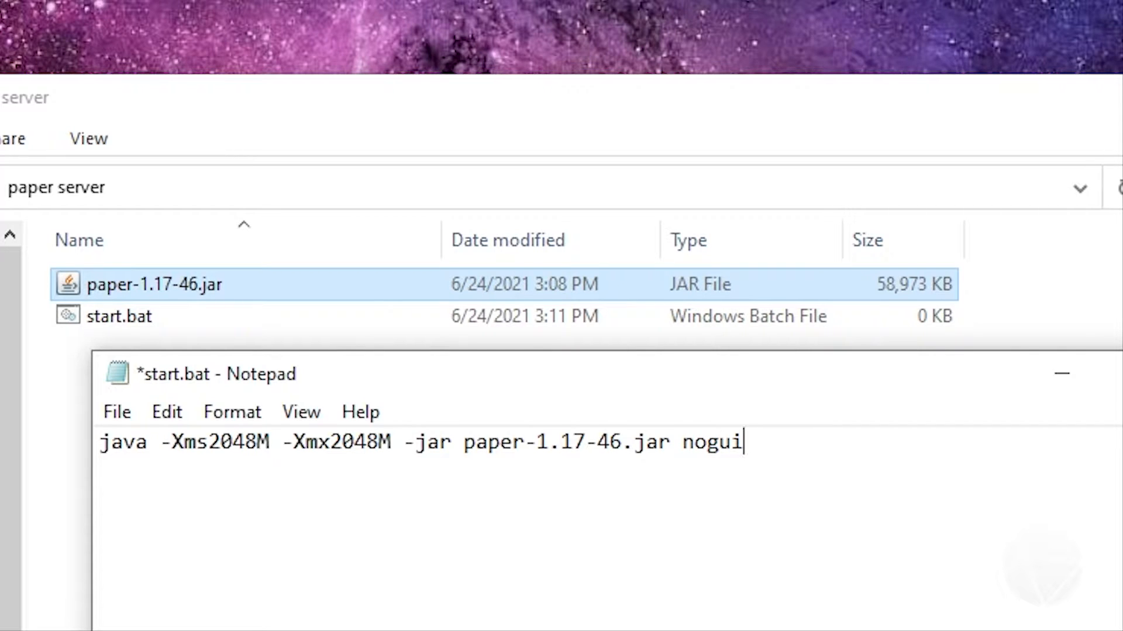
key("Return")
type("pause")
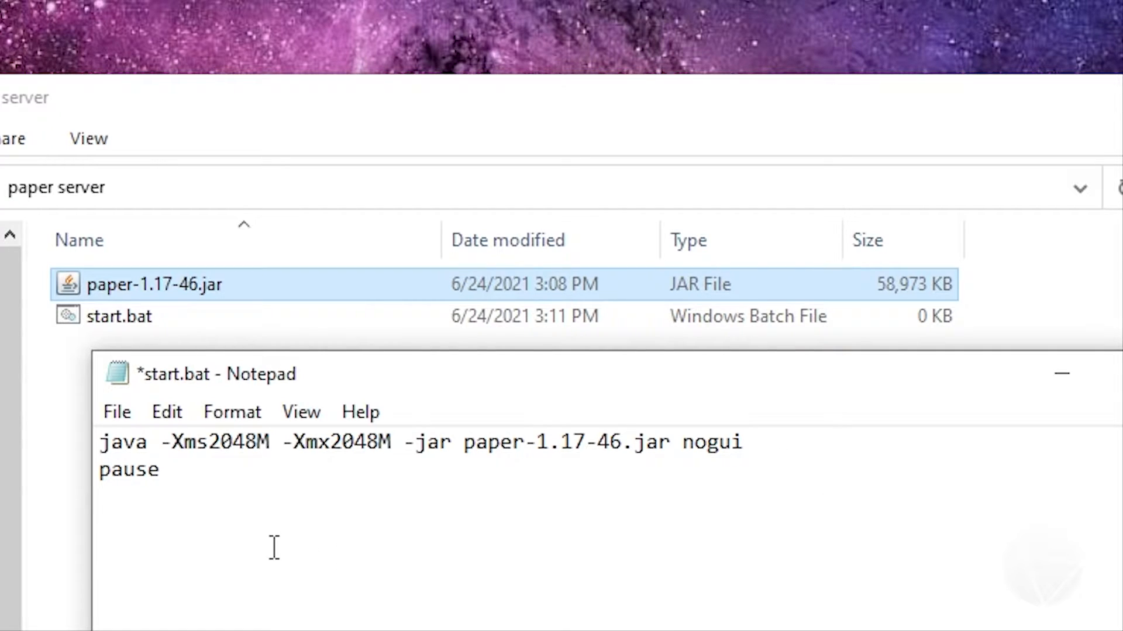
Save and close start.bat, run it from the paper server folder, and bring the folder window back to the front
left_click(115, 416)
left_click(196, 547)
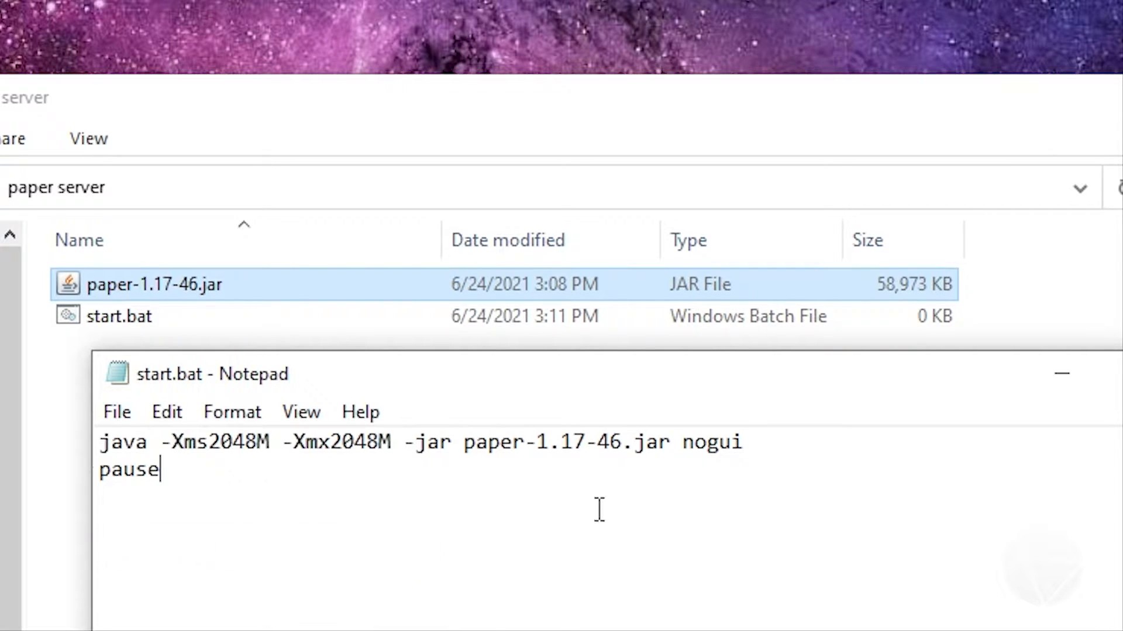
left_click(1122, 373)
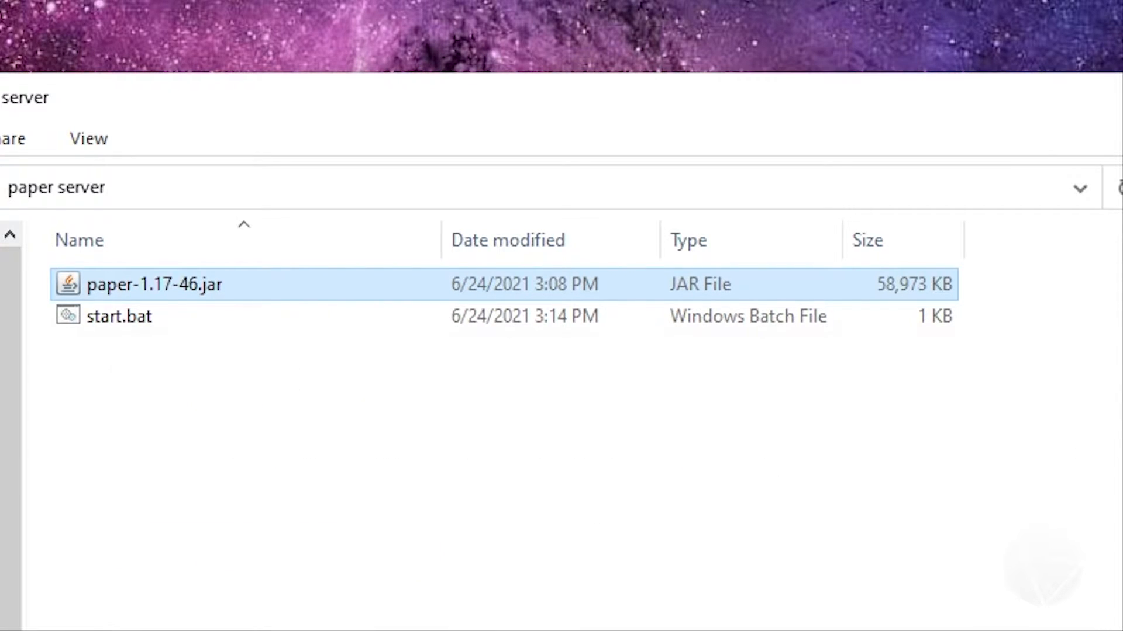
double_click(121, 314)
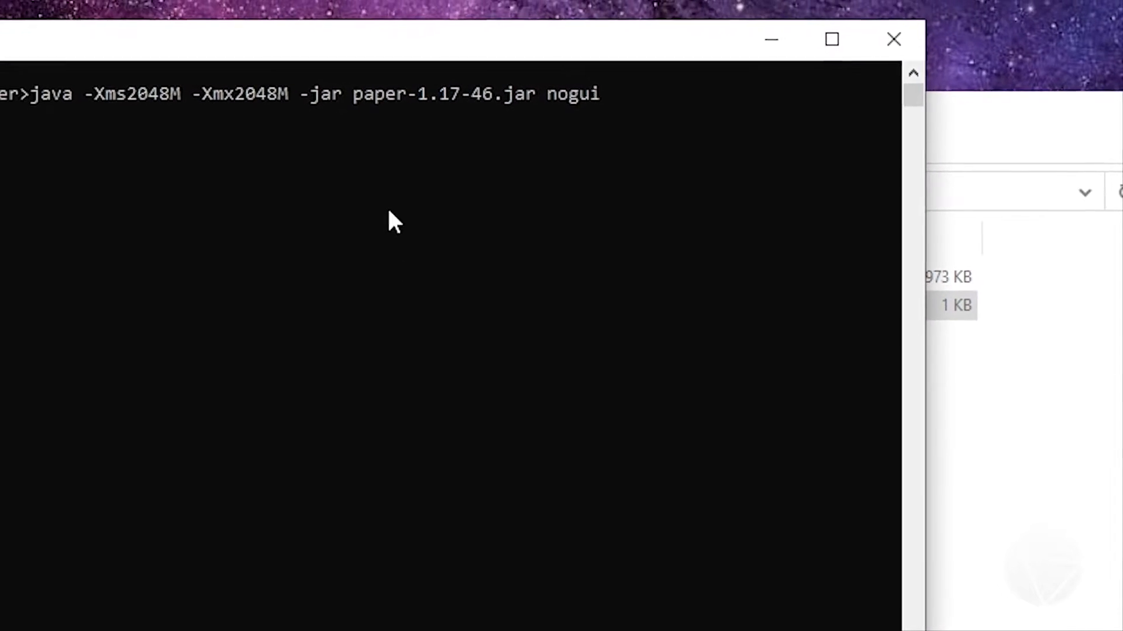
left_click(1062, 224)
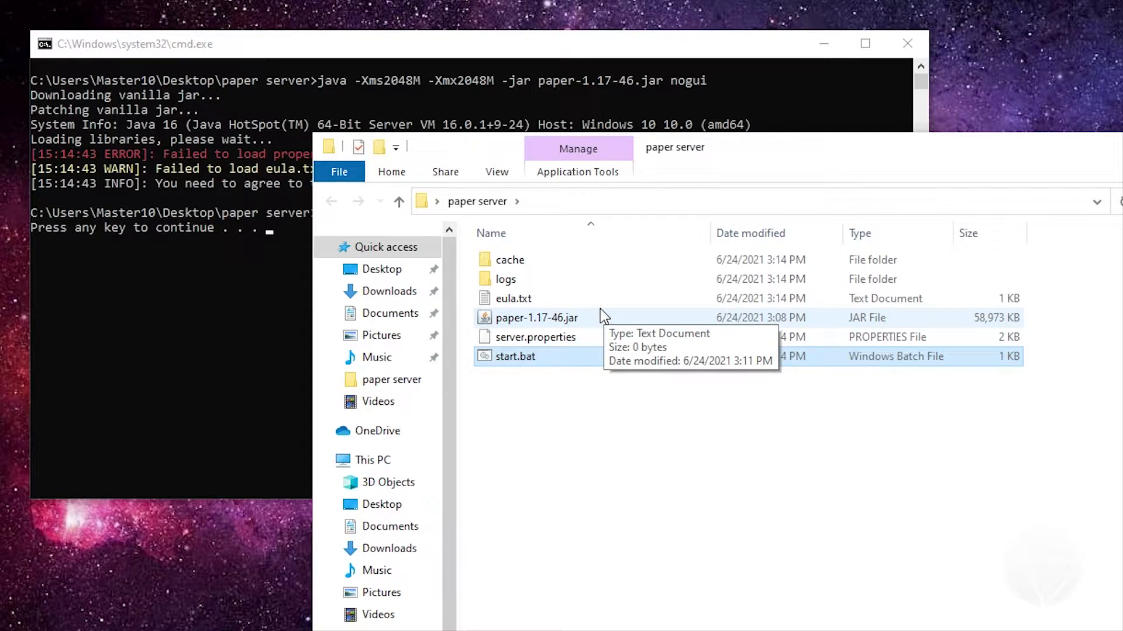
Bring the server console to the front and highlight the executed pause command
left_click(564, 49)
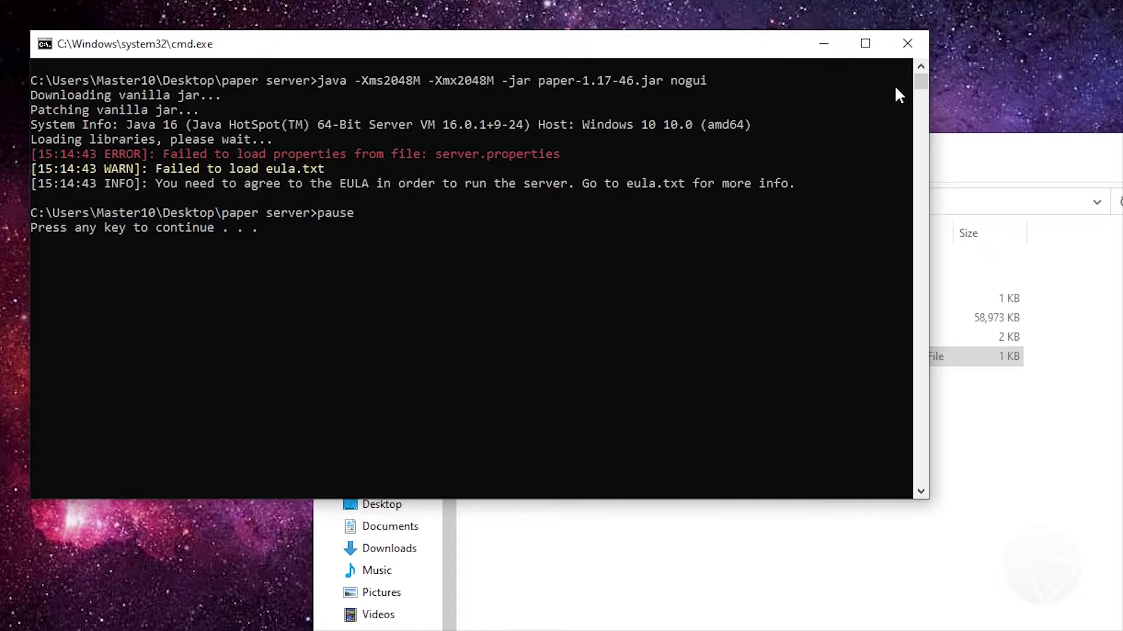
left_click(665, 187)
left_click_drag(355, 212, 320, 213)
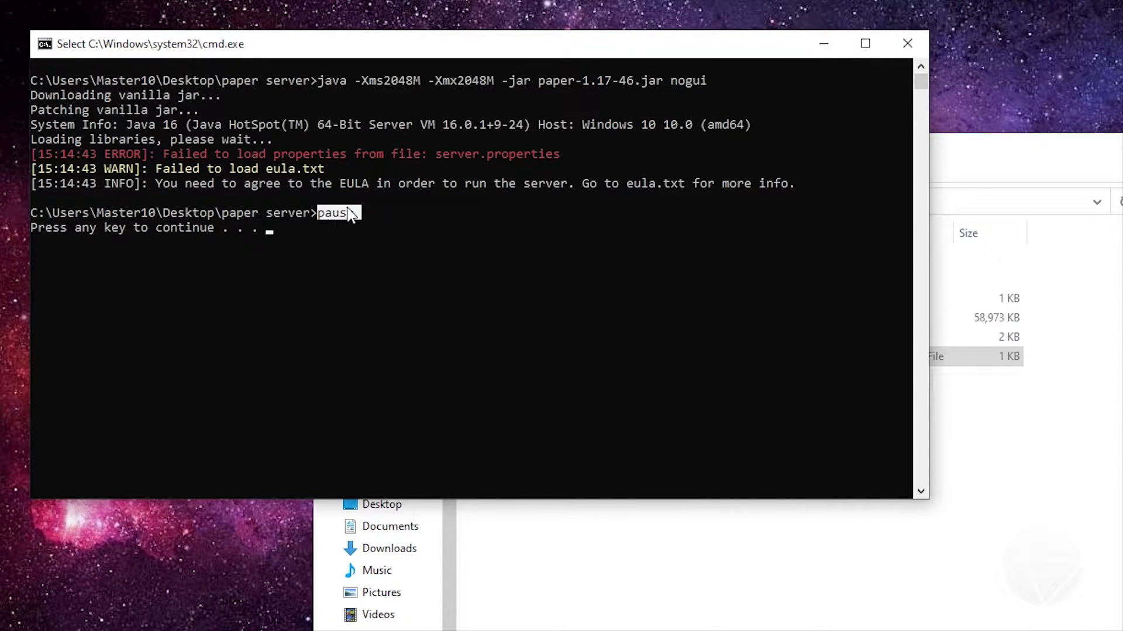
Open start.bat from the paper server folder for editing, highlight its pause line, and close the file
left_click(1004, 153)
right_click(523, 357)
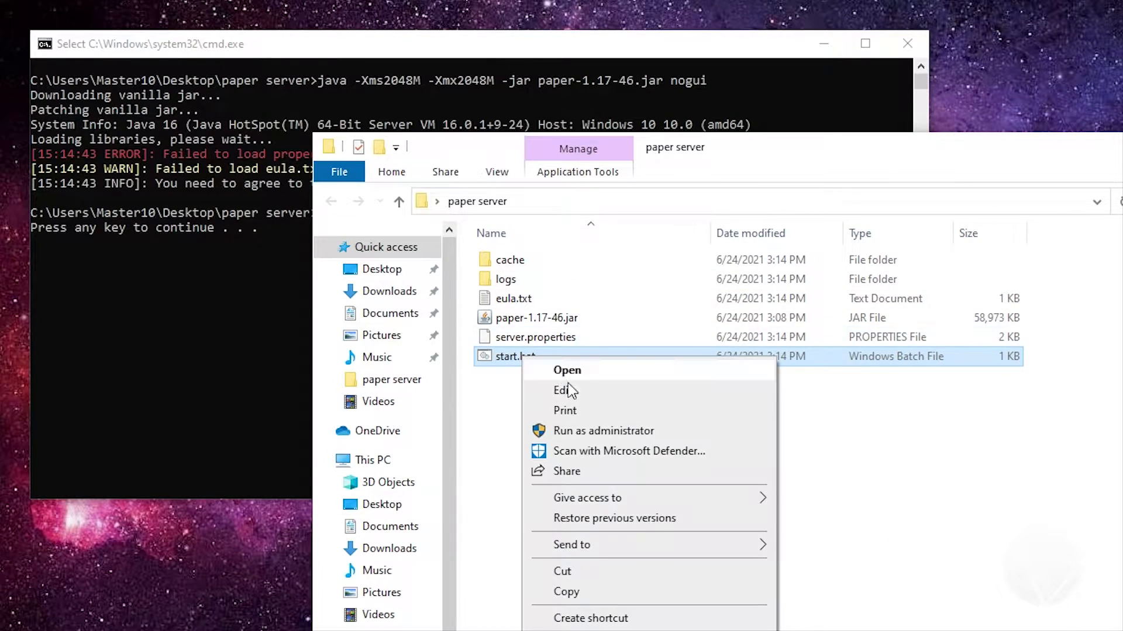
left_click(577, 390)
left_click_drag(539, 372, 487, 369)
key("alt+F4")
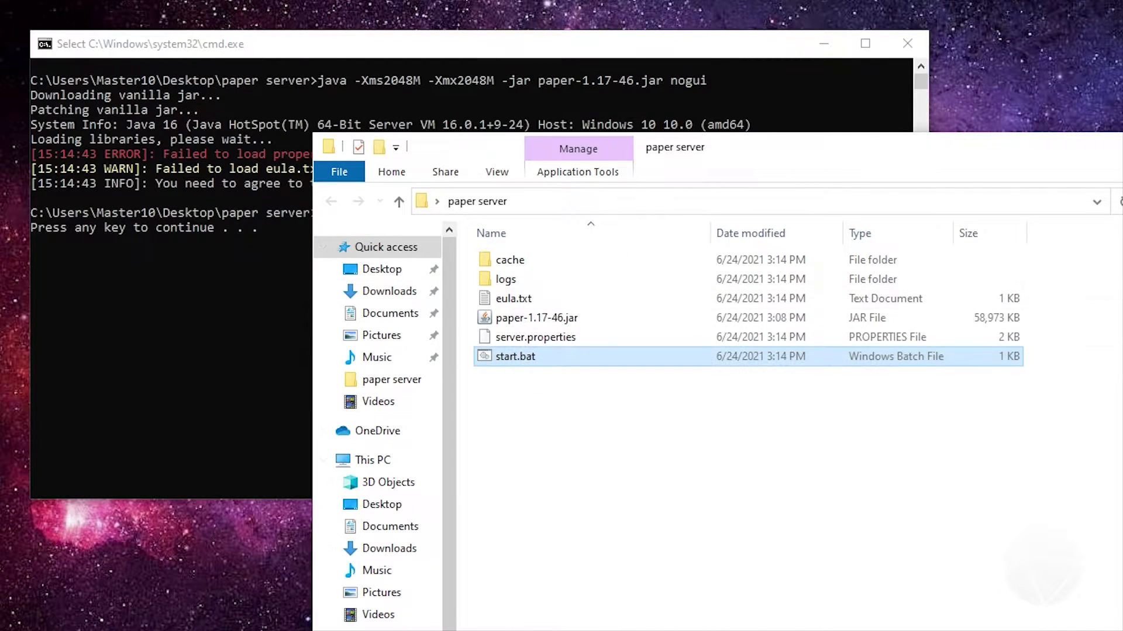
Minimize the folder window, clear the console selection, and continue past the pause prompt to end the console session
key("super+Down")
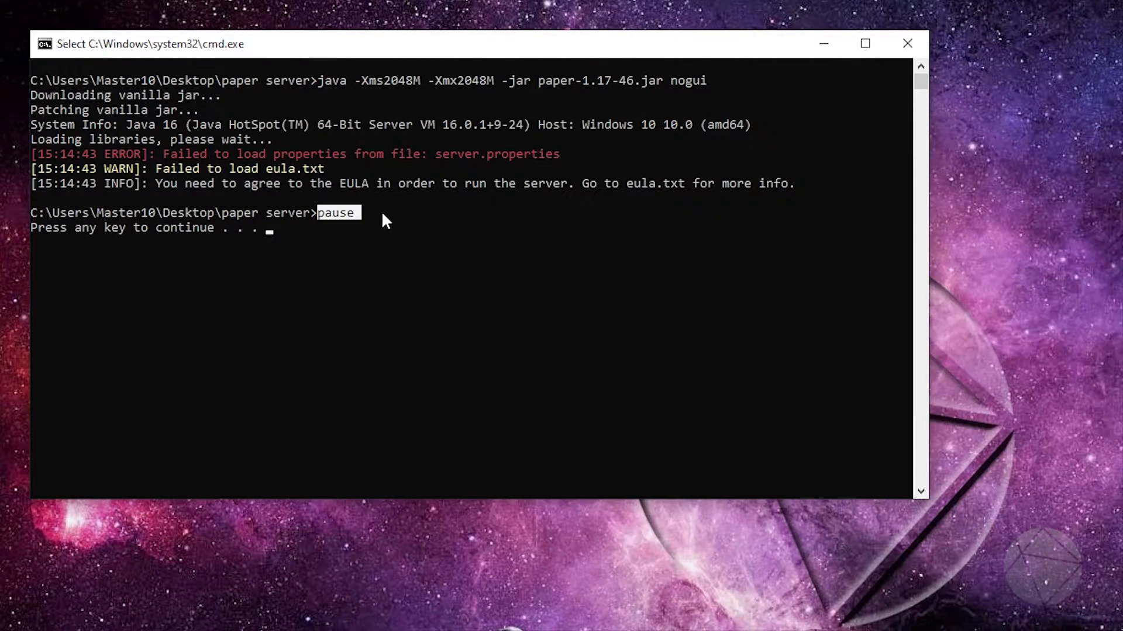
left_click(379, 212)
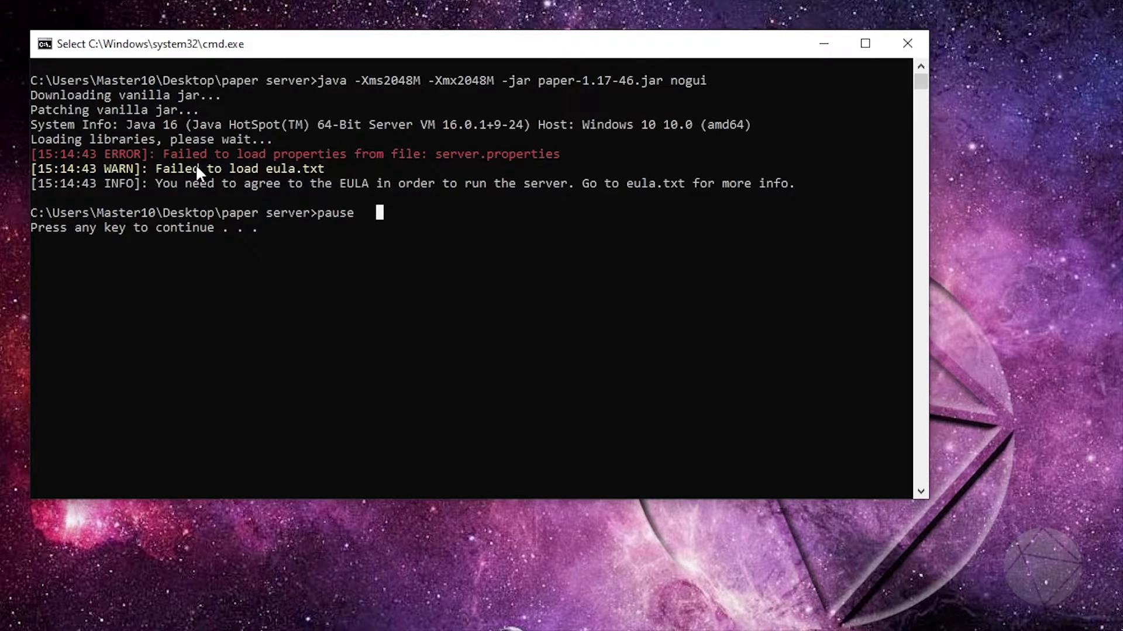
left_click(276, 228)
left_click(275, 226)
left_click(321, 240)
left_click(321, 241)
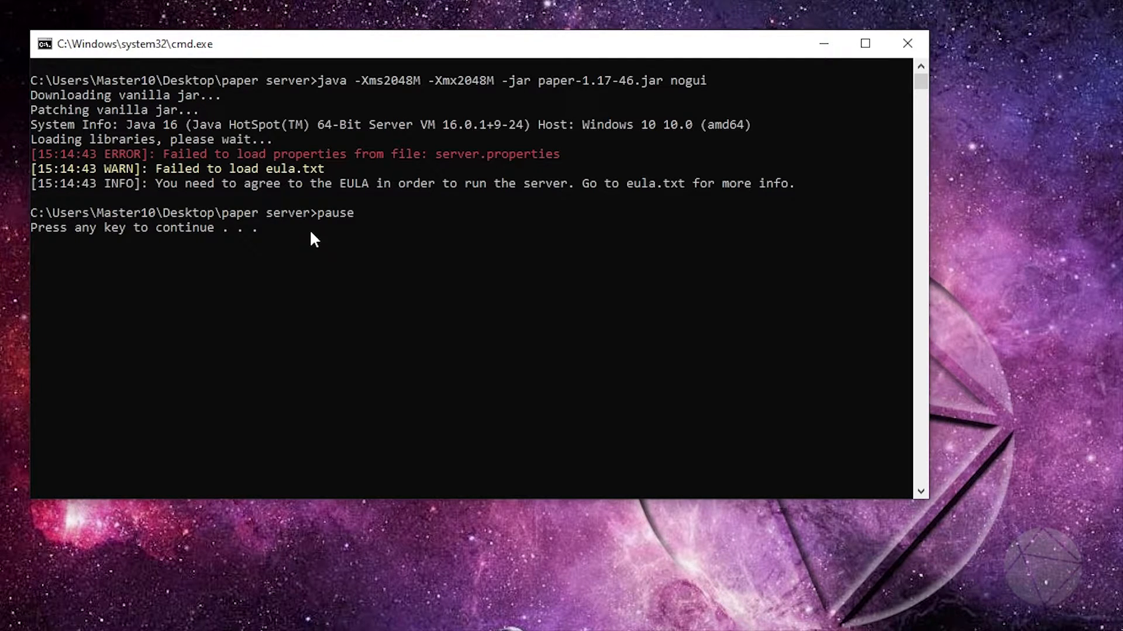
key("Return")
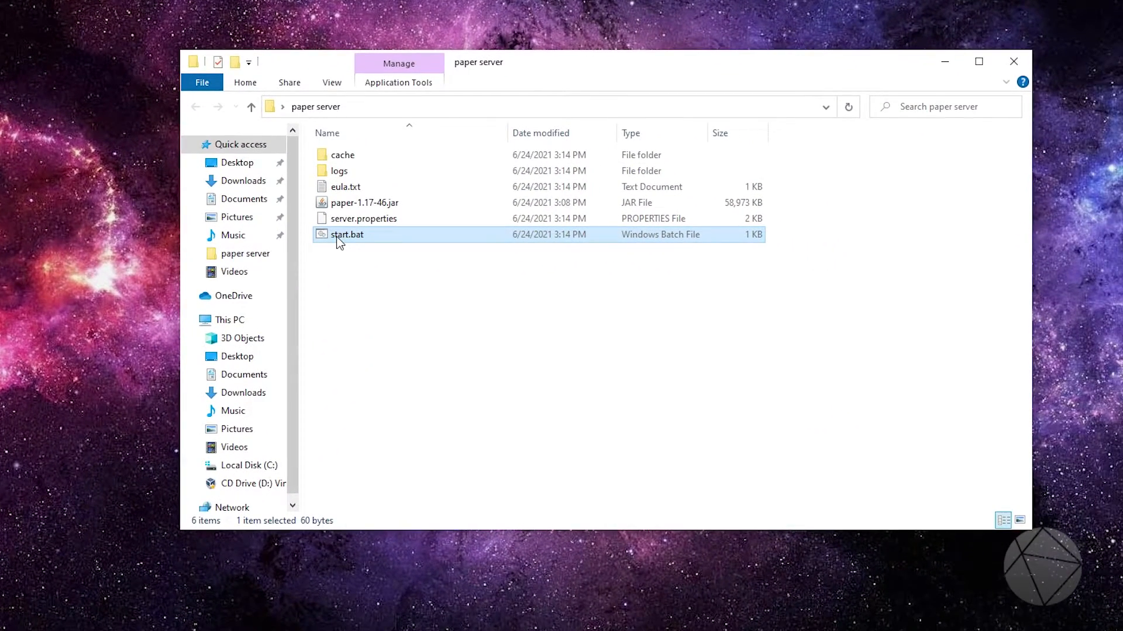
Open eula.txt from the paper server folder for editing, change the setting to eula=true, then save and close the file
left_click_drag(539, 66, 546, 47)
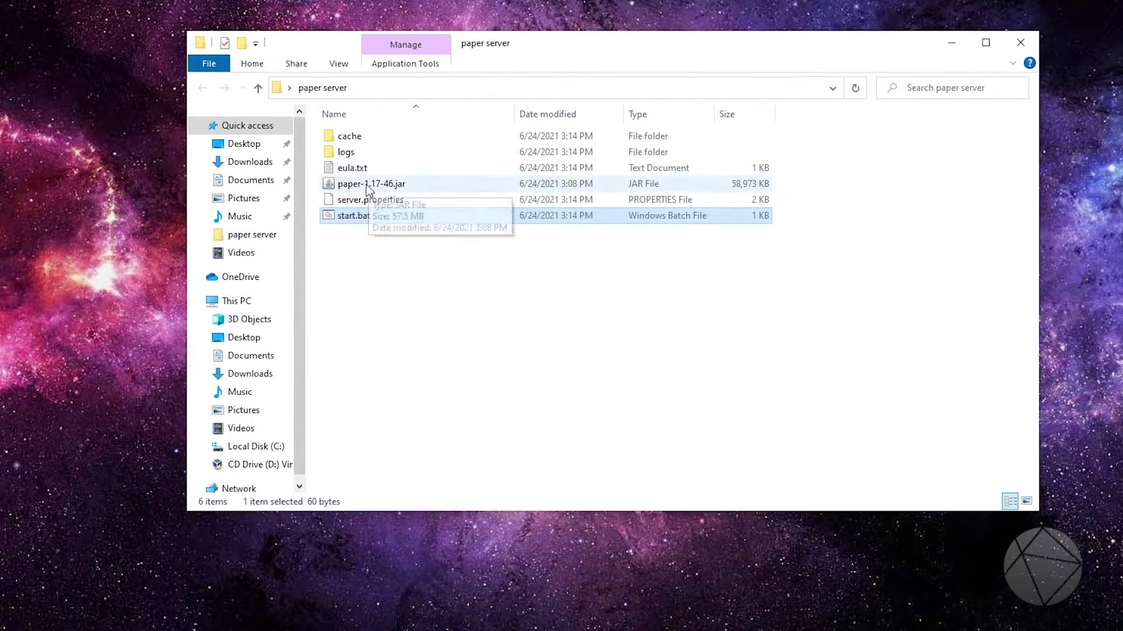
left_click(350, 169)
right_click(350, 170)
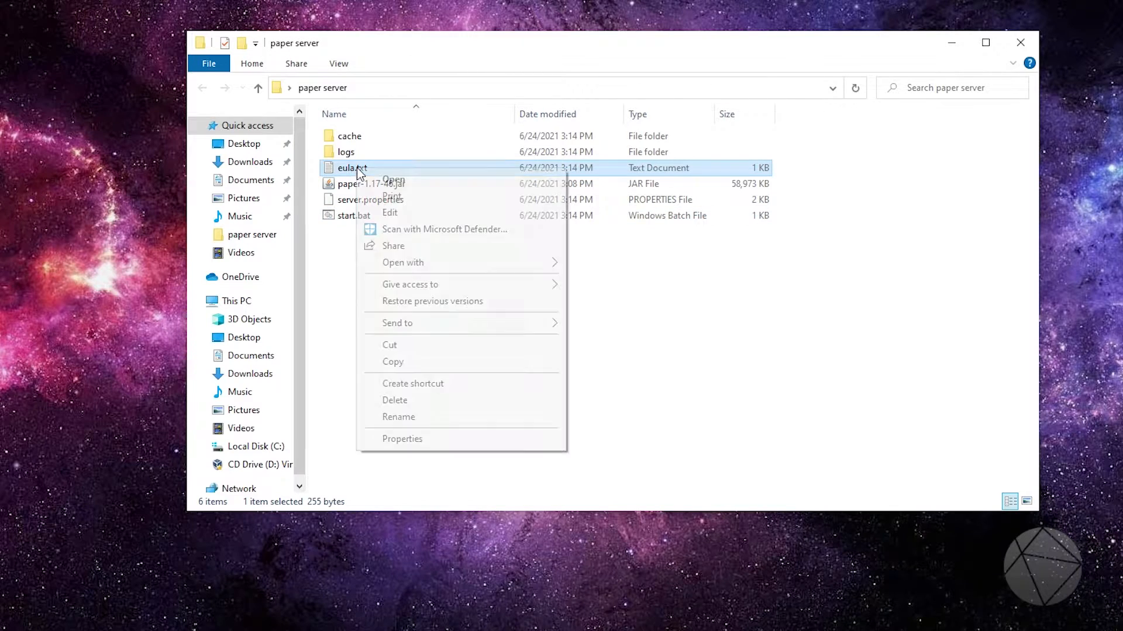
left_click(391, 207)
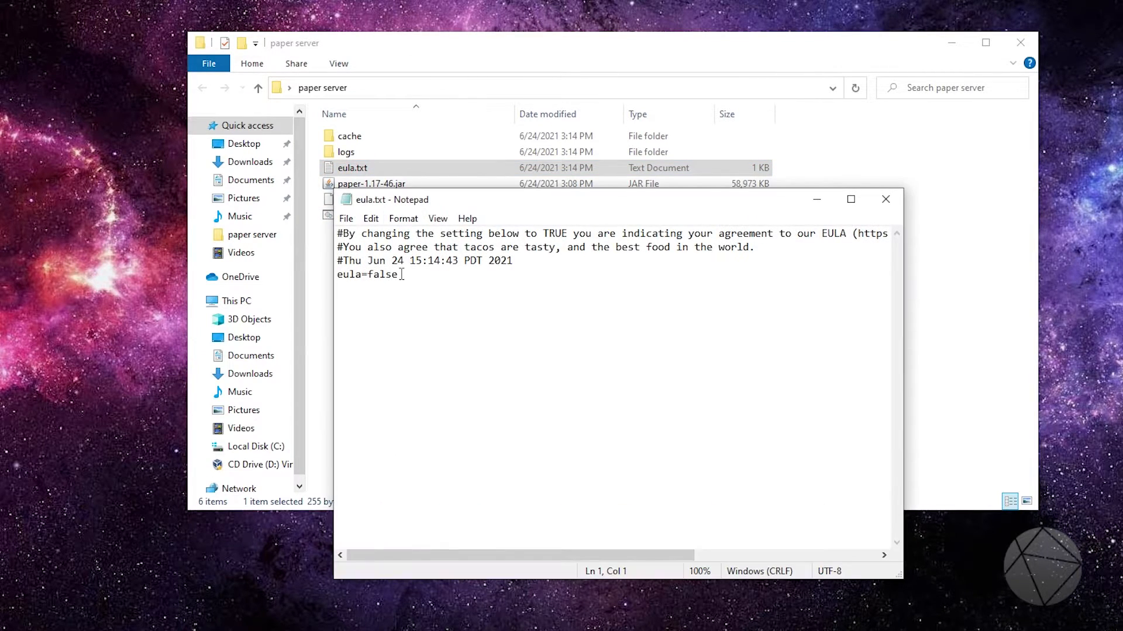
left_click_drag(397, 277, 370, 276)
type("true")
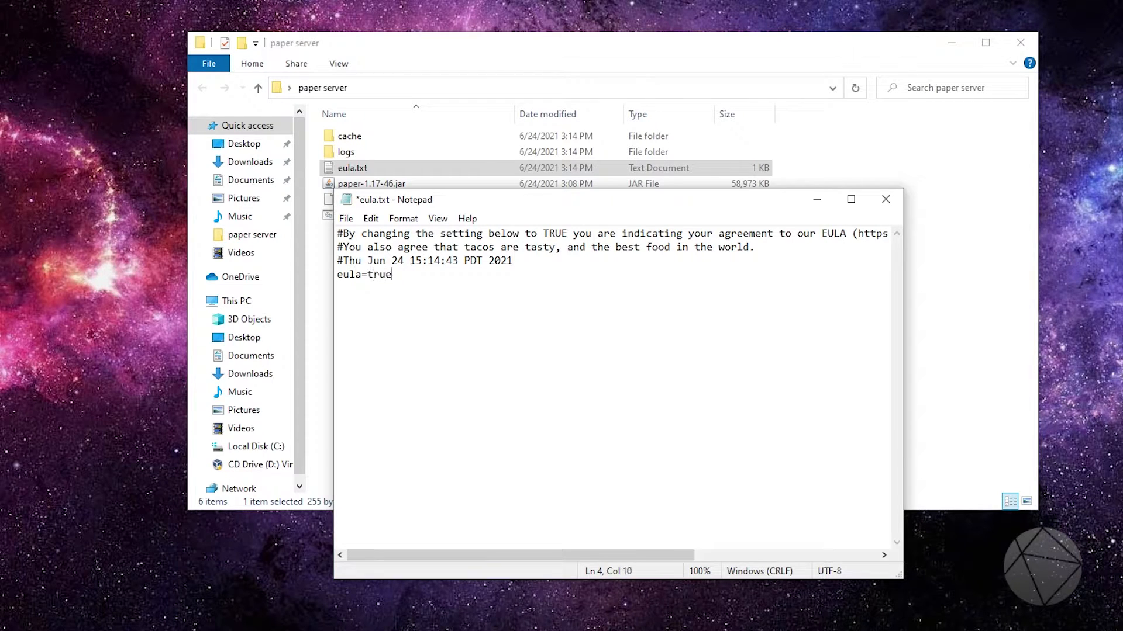
left_click(347, 219)
left_click(369, 285)
left_click(886, 200)
Run start.bat, allow Java through the firewall on both private and public networks, and look over the startup log
double_click(357, 215)
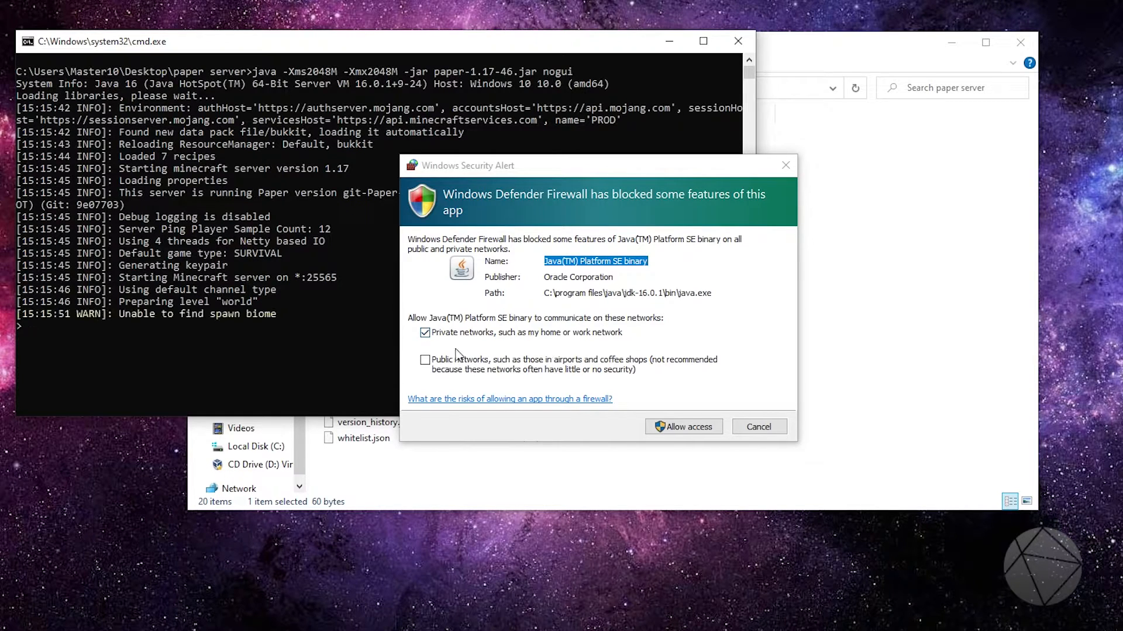
left_click(425, 360)
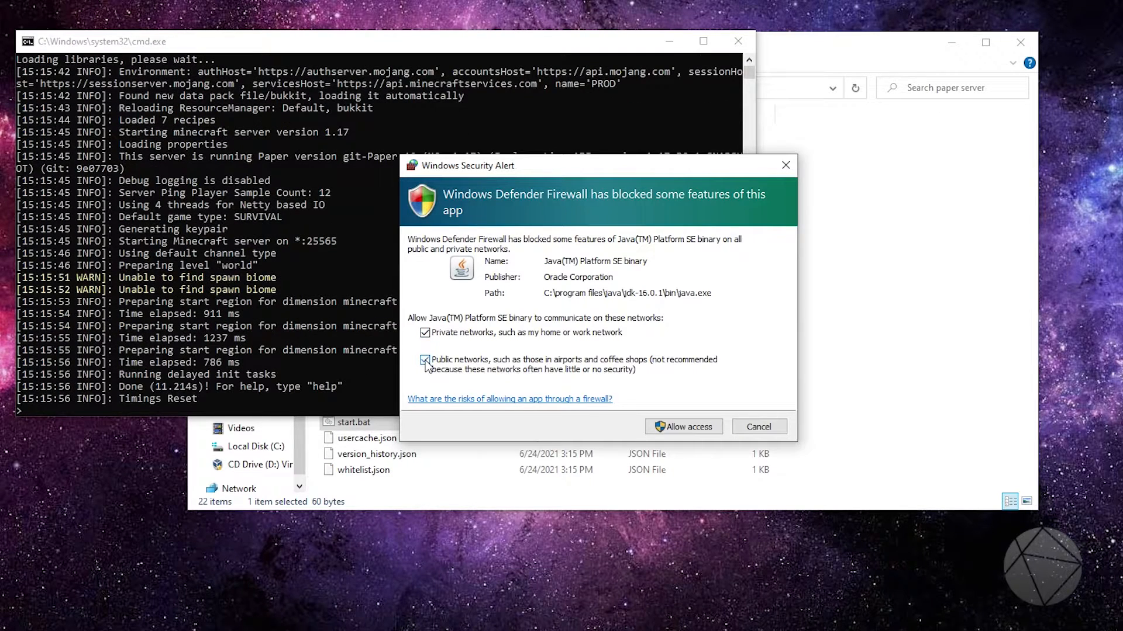
left_click(685, 420)
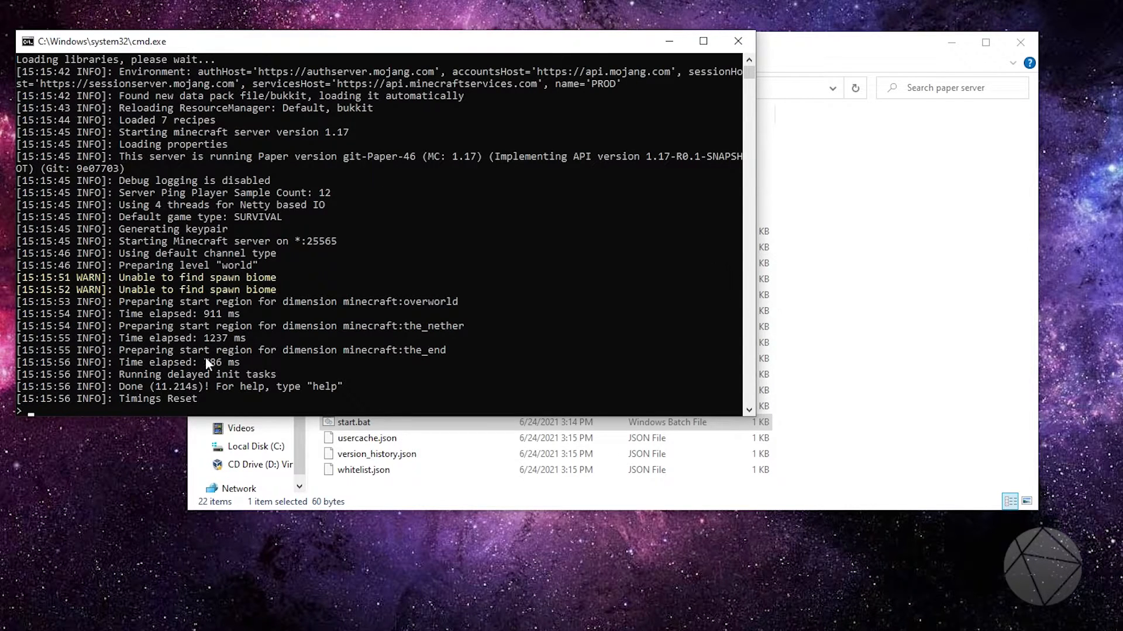
scroll(480, 330, "up", 1)
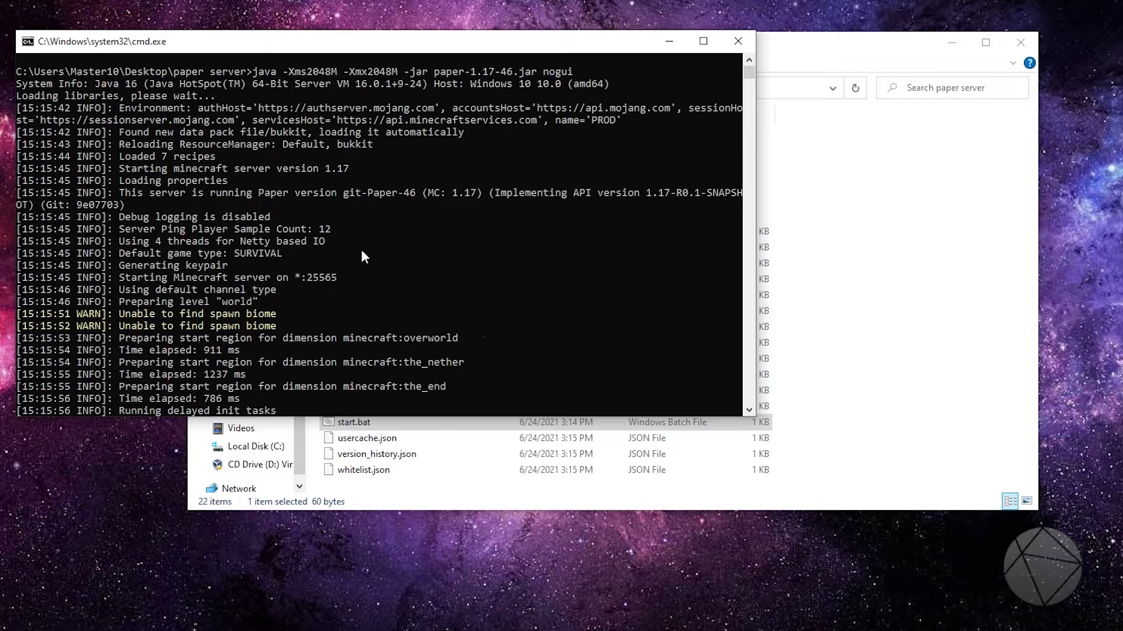
scroll(359, 256, "down", 5)
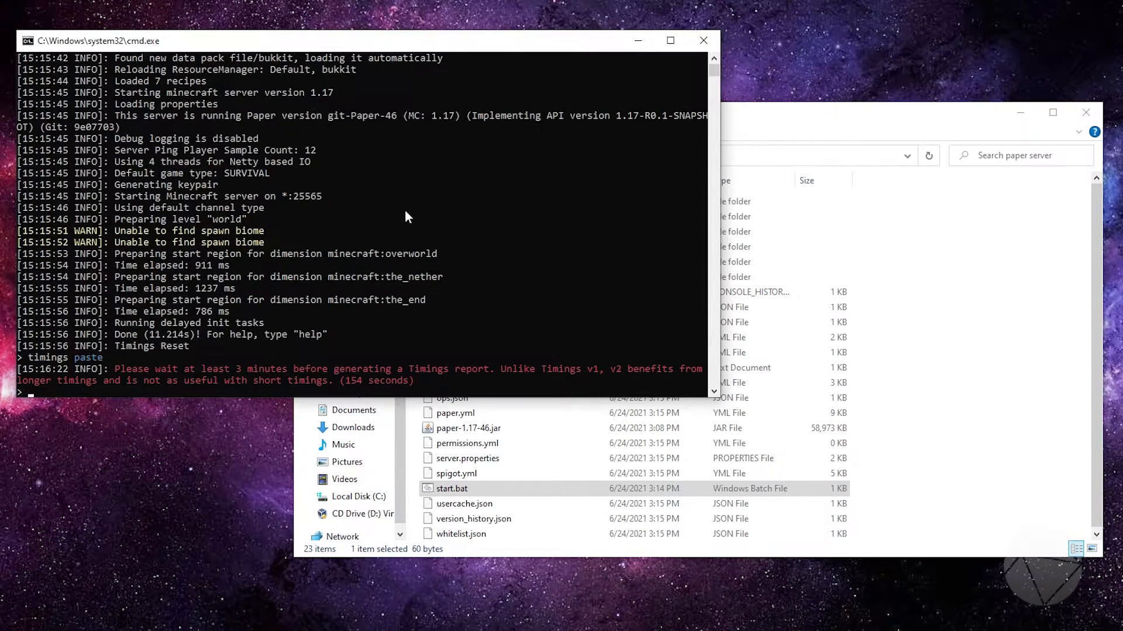
Shut down the server with the stop command and close its console window
type("stop")
key("Return")
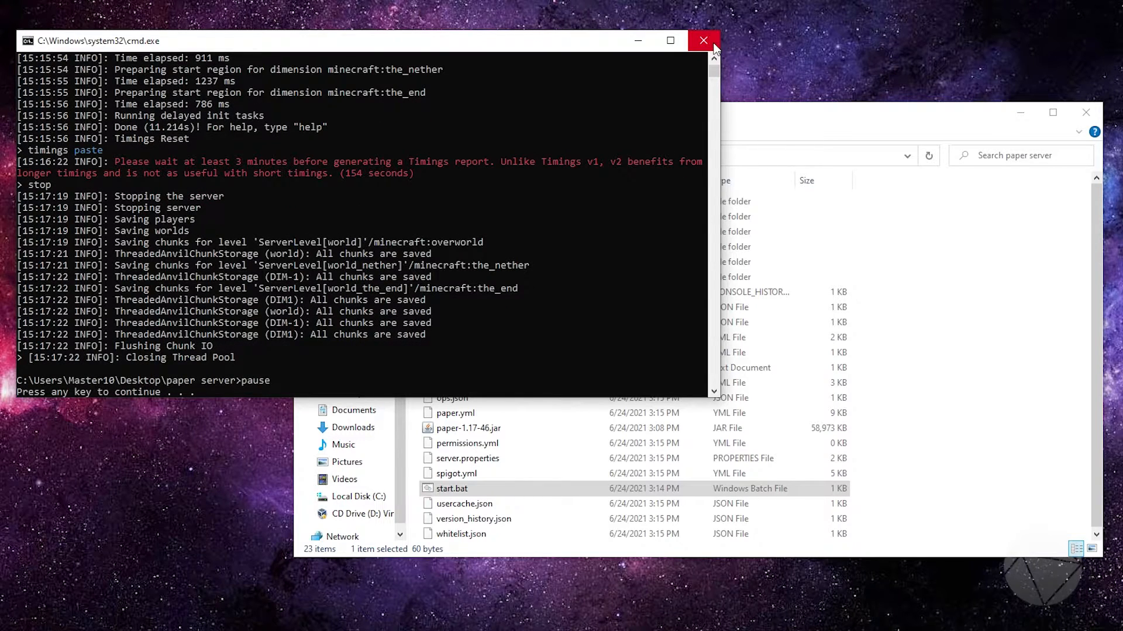
left_click(713, 44)
Reposition the folder window and point out the generated paper.yml, spigot.yml, bukkit.yml and server.properties files
left_click_drag(741, 114, 700, 71)
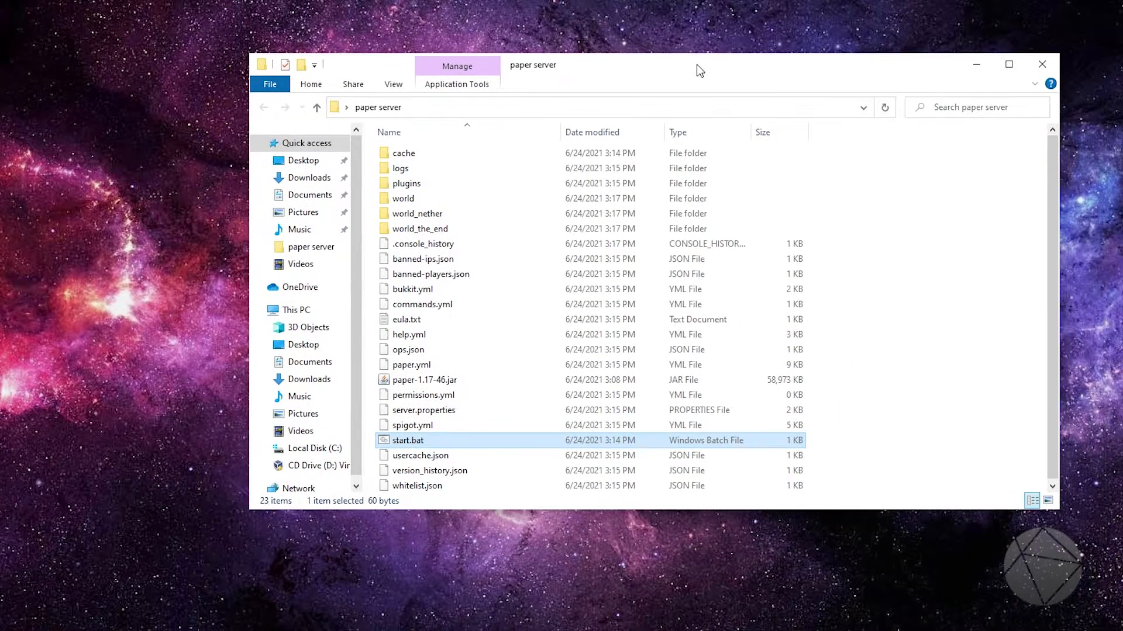
left_click(949, 391)
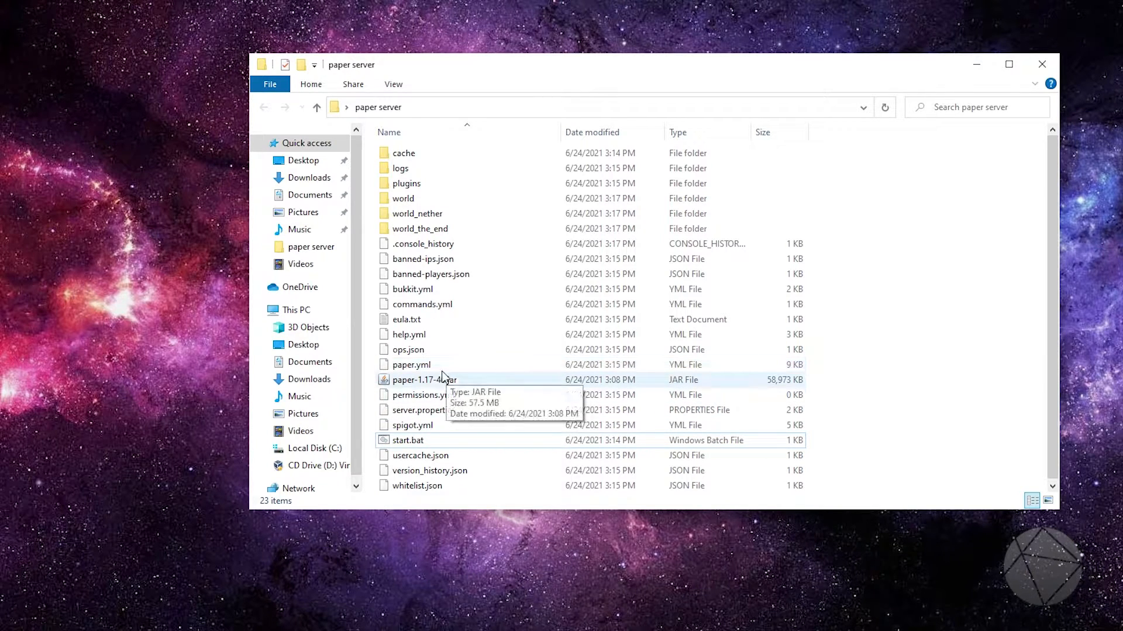
left_click(404, 367)
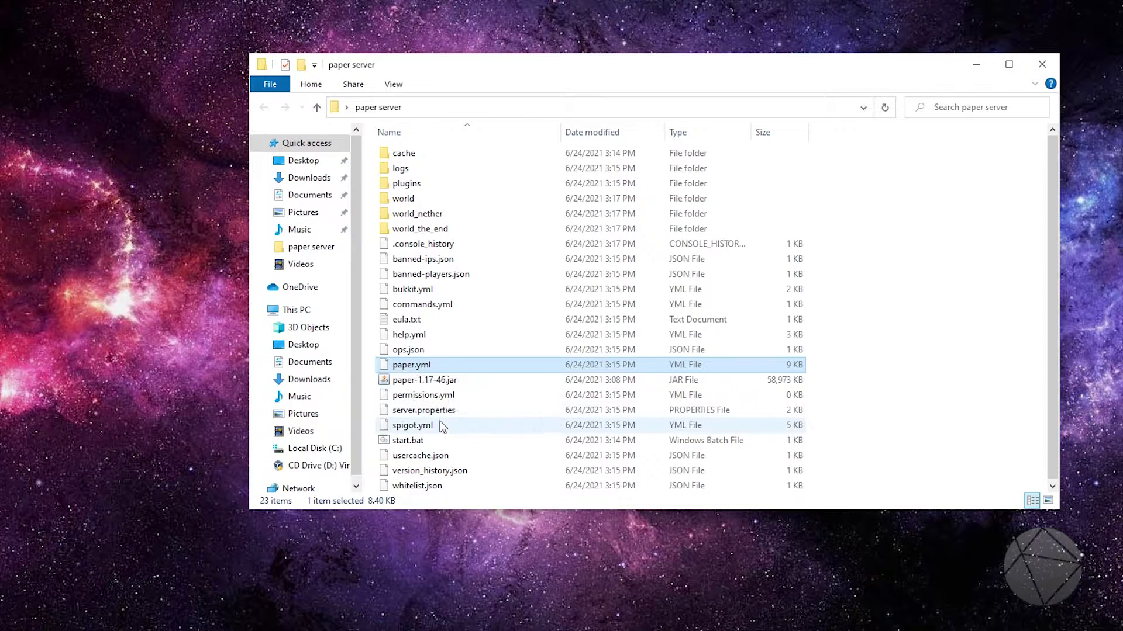
left_click(424, 432)
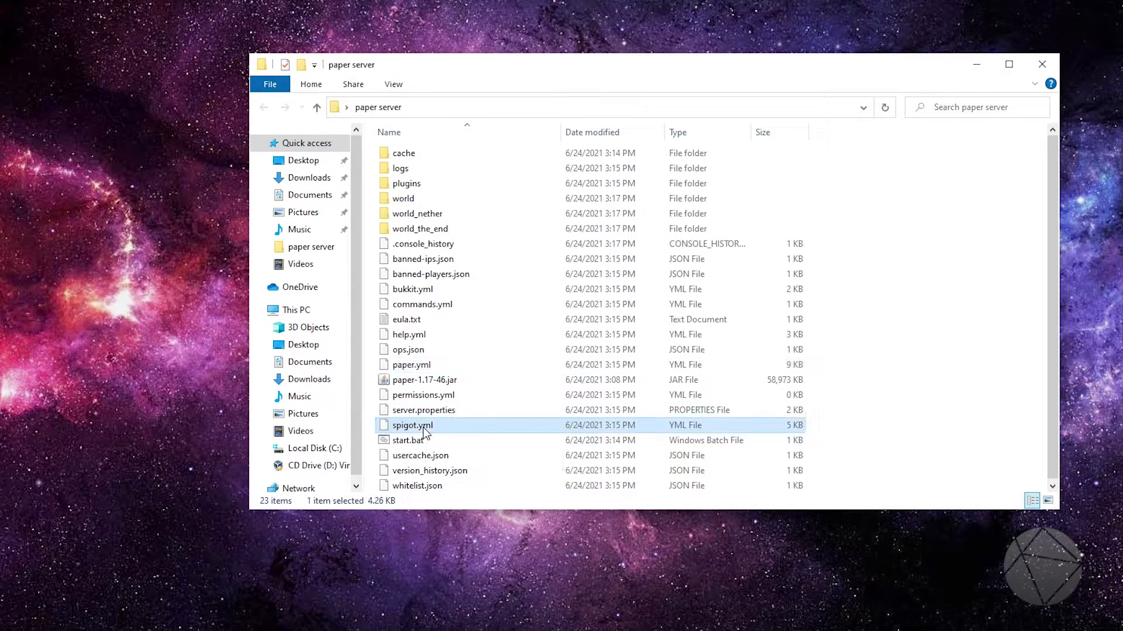
left_click(429, 296)
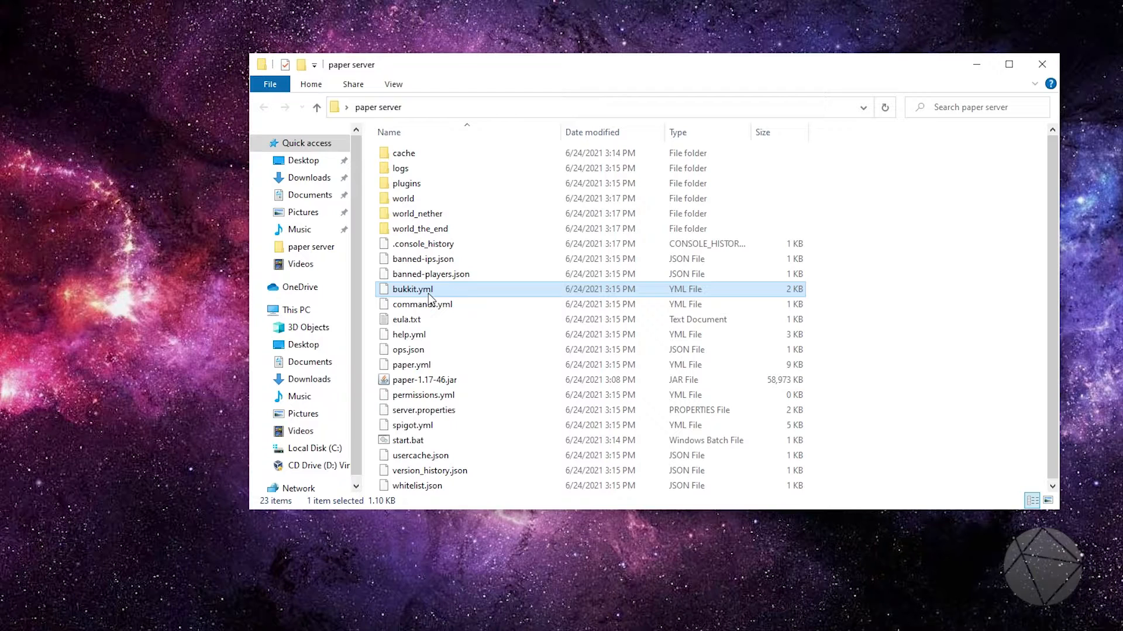
left_click(427, 415)
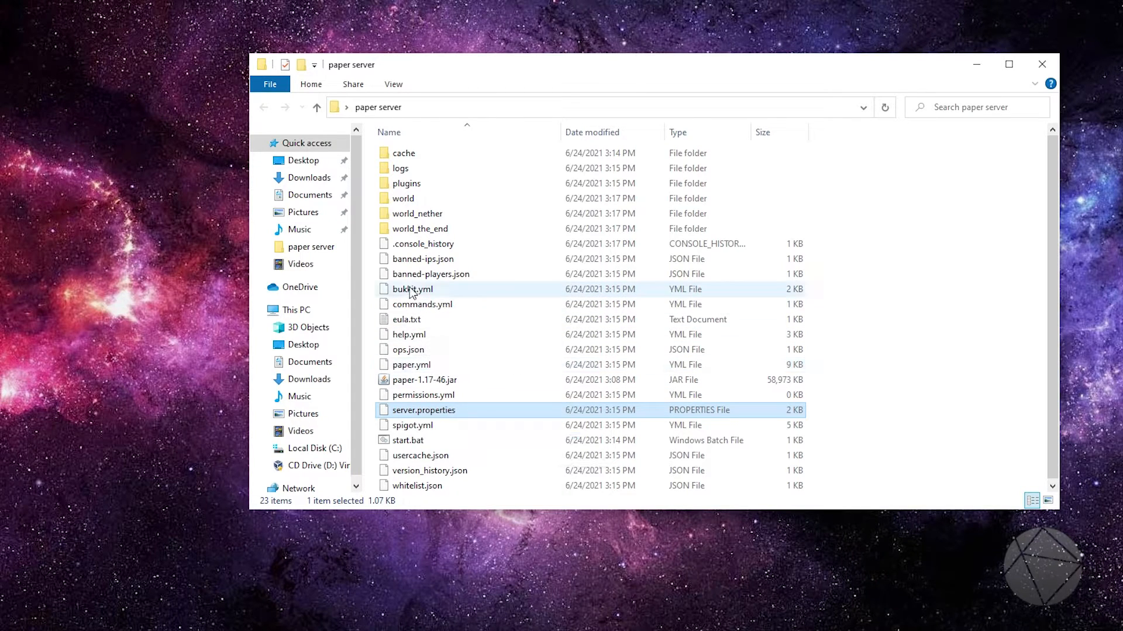
Open bukkit.yml with Notepad, making it the default app for .yml files, and enlarge the editor window
right_click(439, 291)
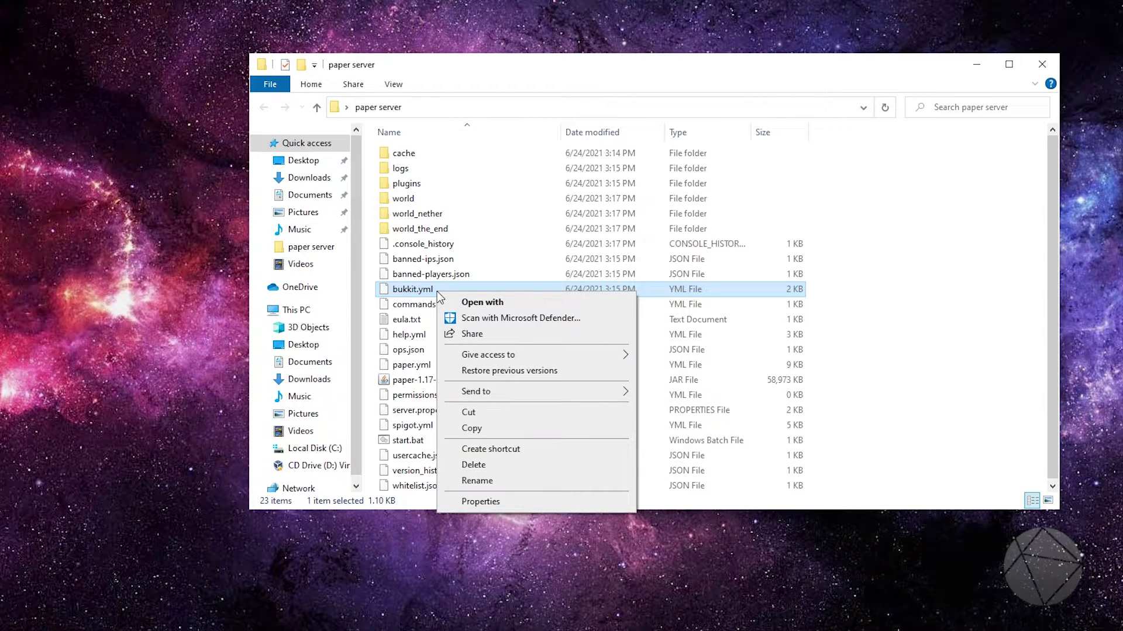
left_click(487, 304)
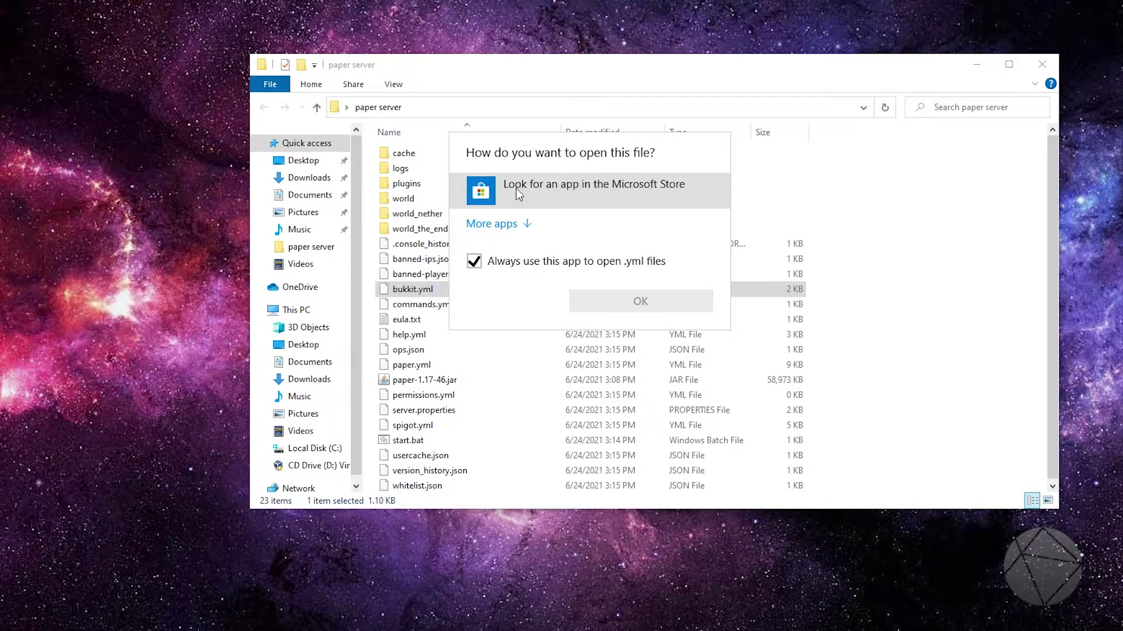
left_click(501, 225)
left_click(514, 270)
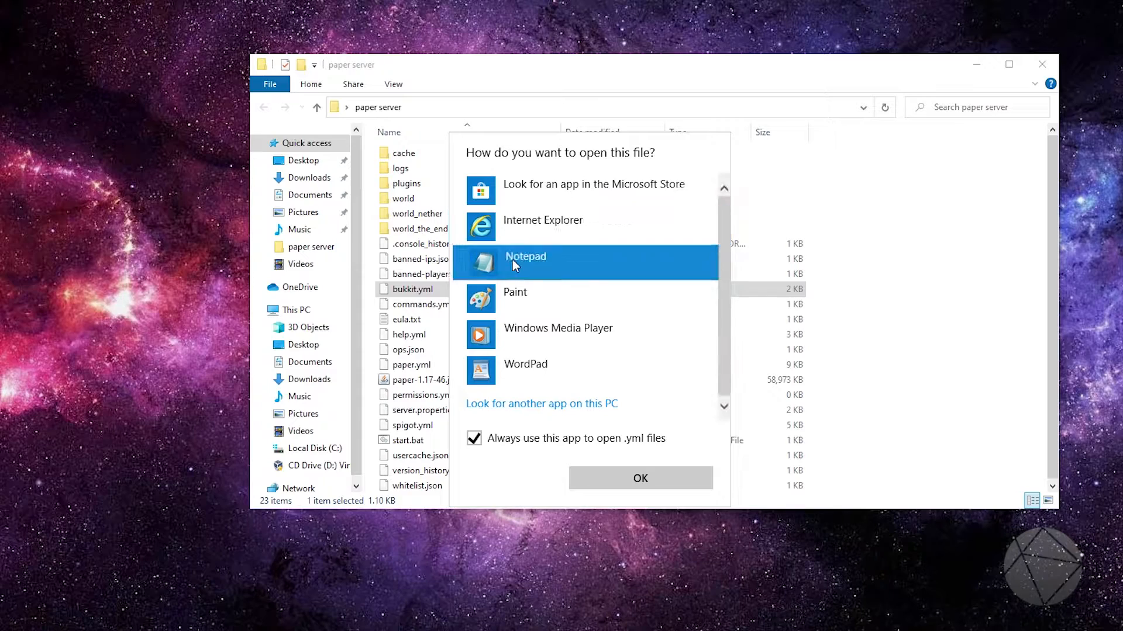
left_click(598, 478)
left_click_drag(549, 236, 507, 76)
left_click_drag(838, 430, 1094, 591)
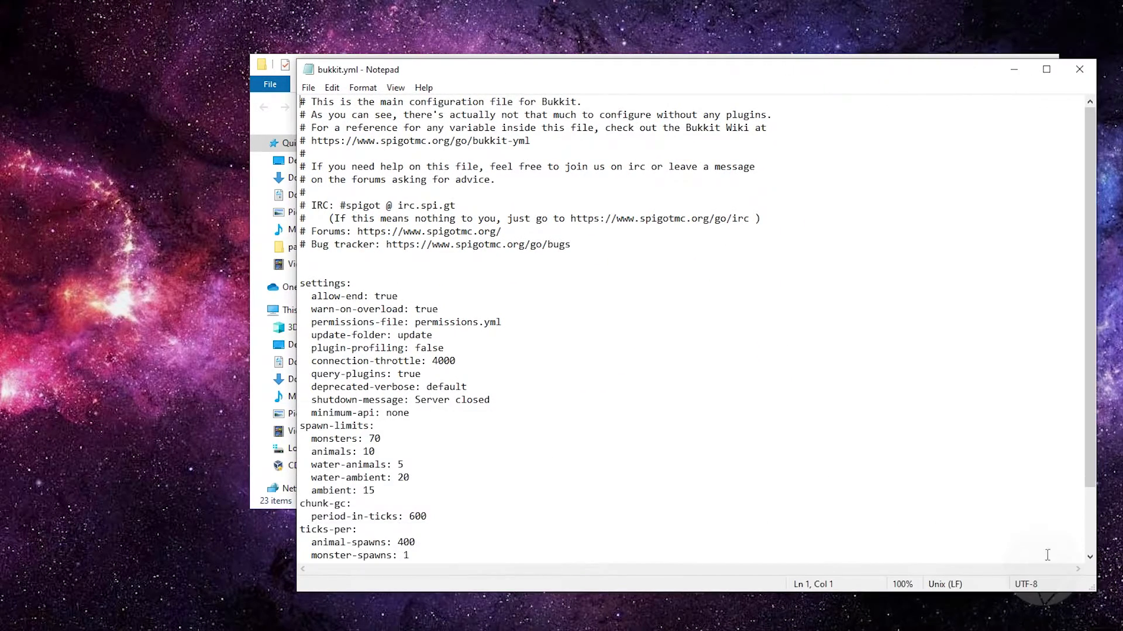
Review the spawn-limits, chunk-gc and ticks-per sections of bukkit.yml and close the file
scroll(526, 375, "down", 2)
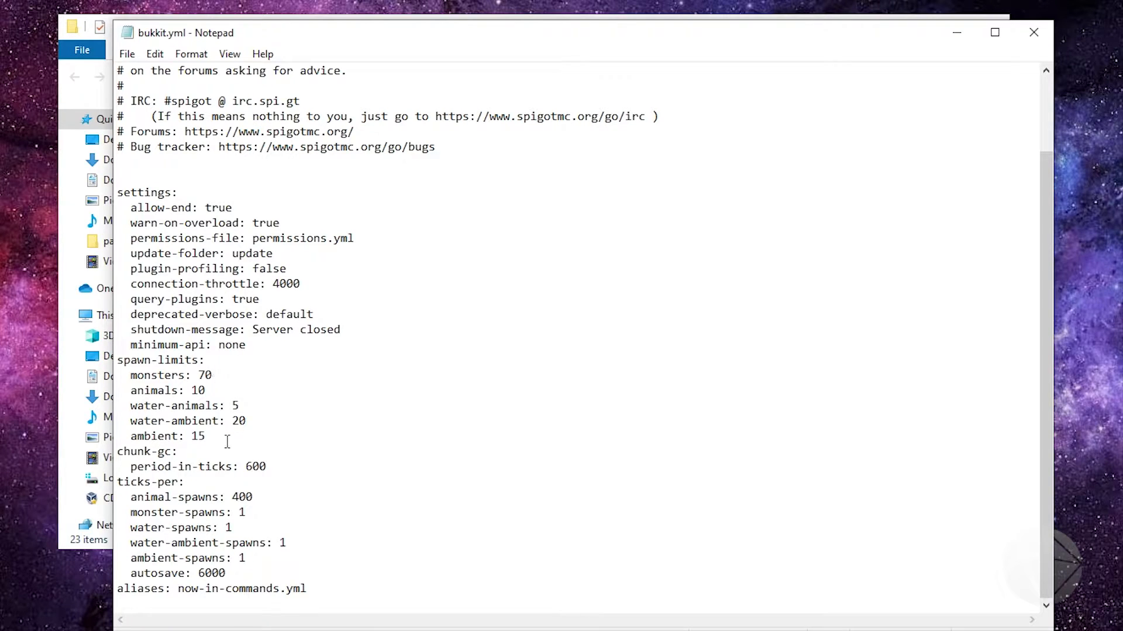
left_click_drag(216, 437, 120, 360)
left_click(251, 401)
left_click_drag(279, 467, 100, 452)
left_click(306, 473)
left_click_drag(237, 575, 117, 499)
left_click(263, 497)
key("Down")
left_click(1035, 34)
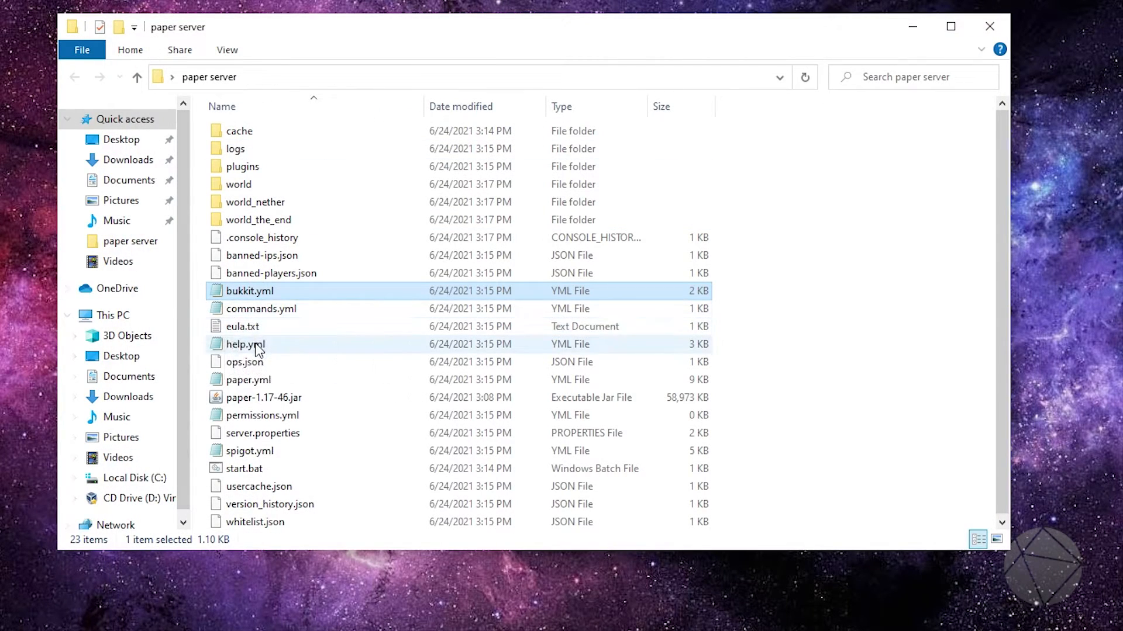
Open spigot.yml and review its settings section, including the restart-on-crash, restart-script and attribute options
double_click(252, 451)
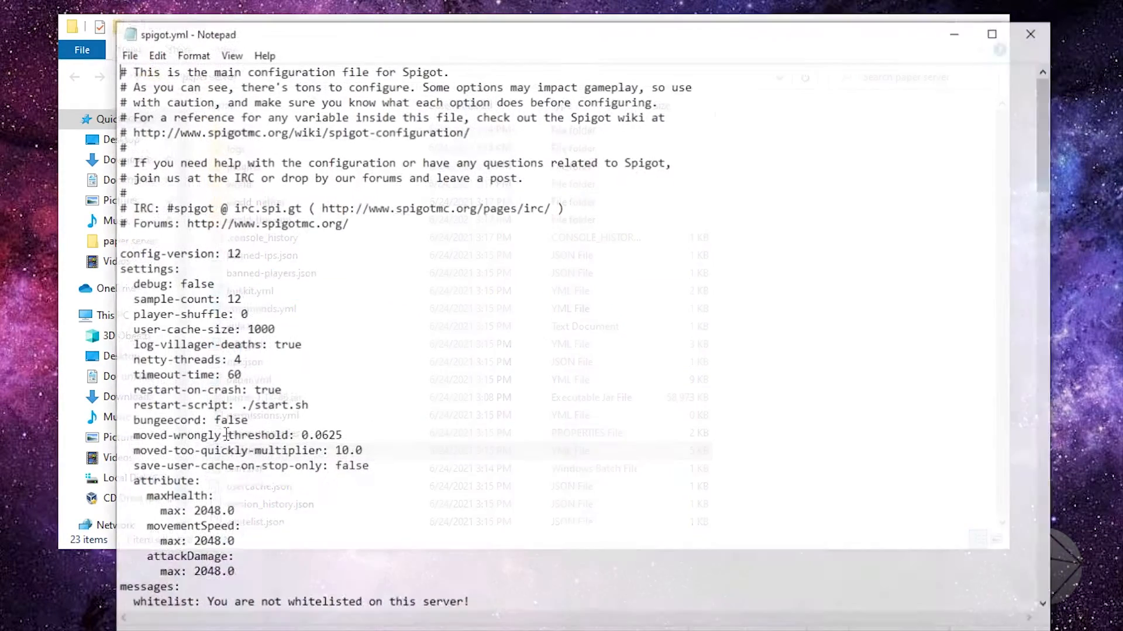
scroll(298, 231, "down", 2)
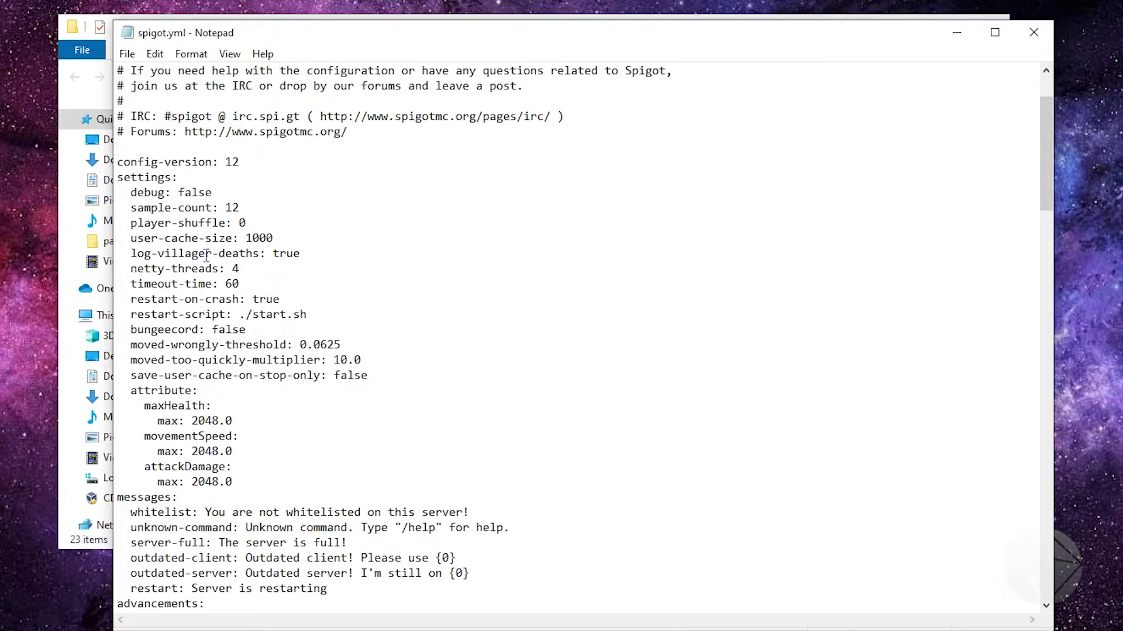
scroll(336, 286, "down", 1)
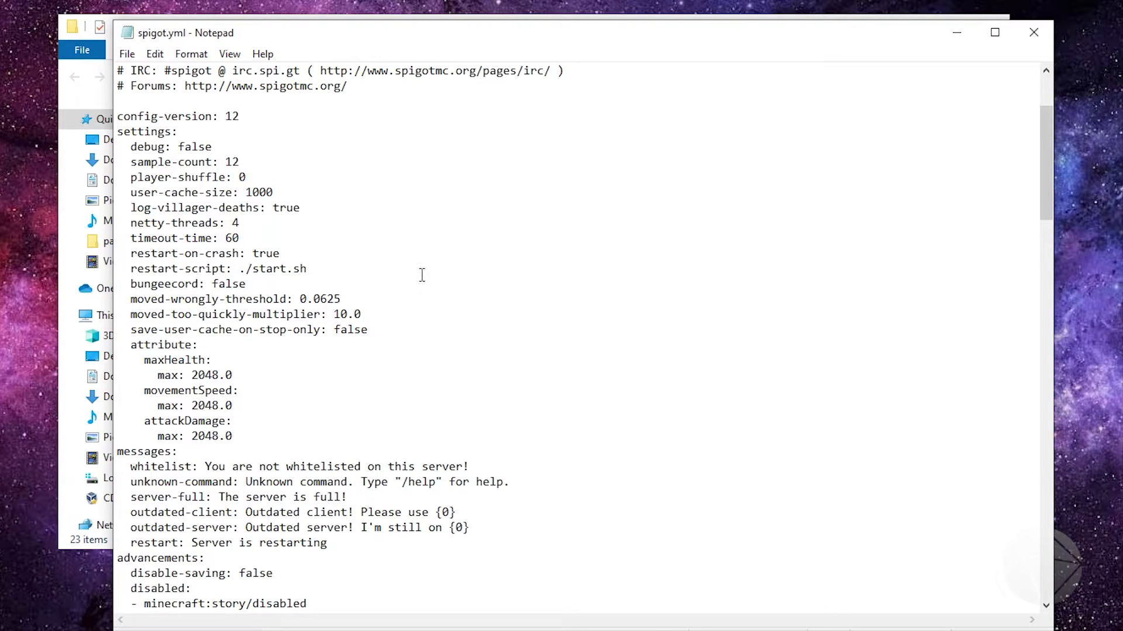
scroll(425, 274, "down", 1)
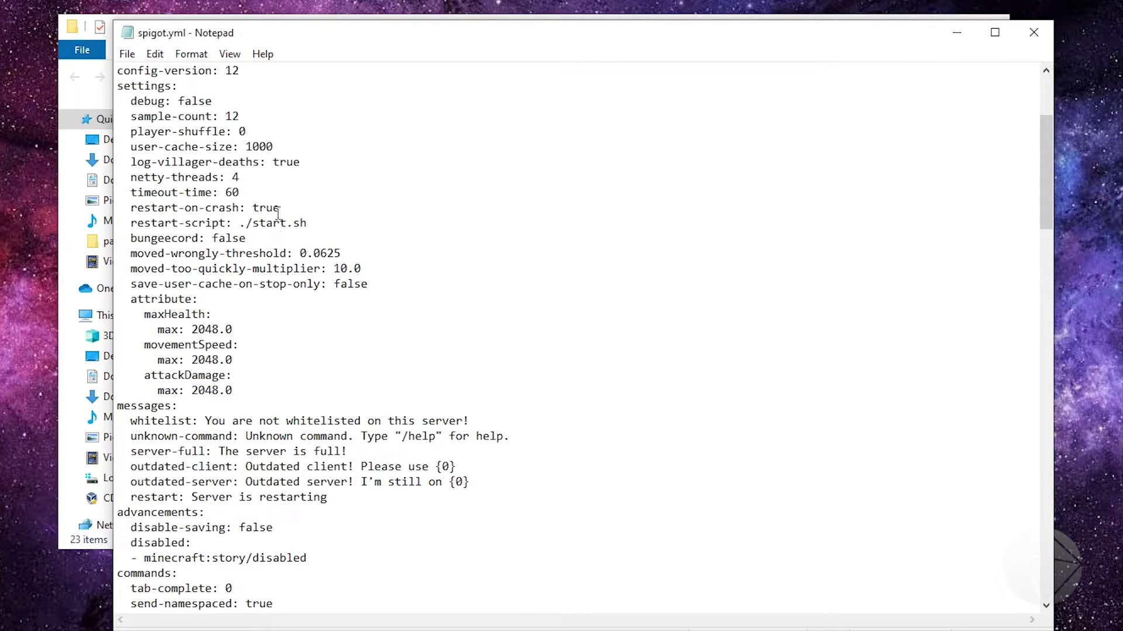
scroll(371, 290, "down", 1)
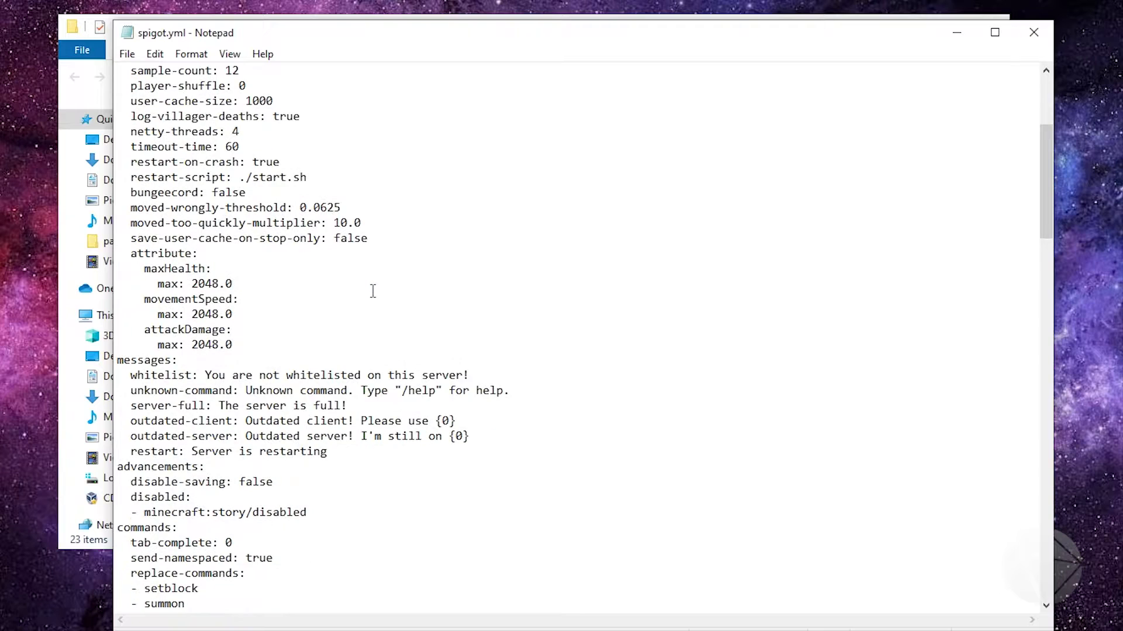
scroll(293, 351, "down", 1)
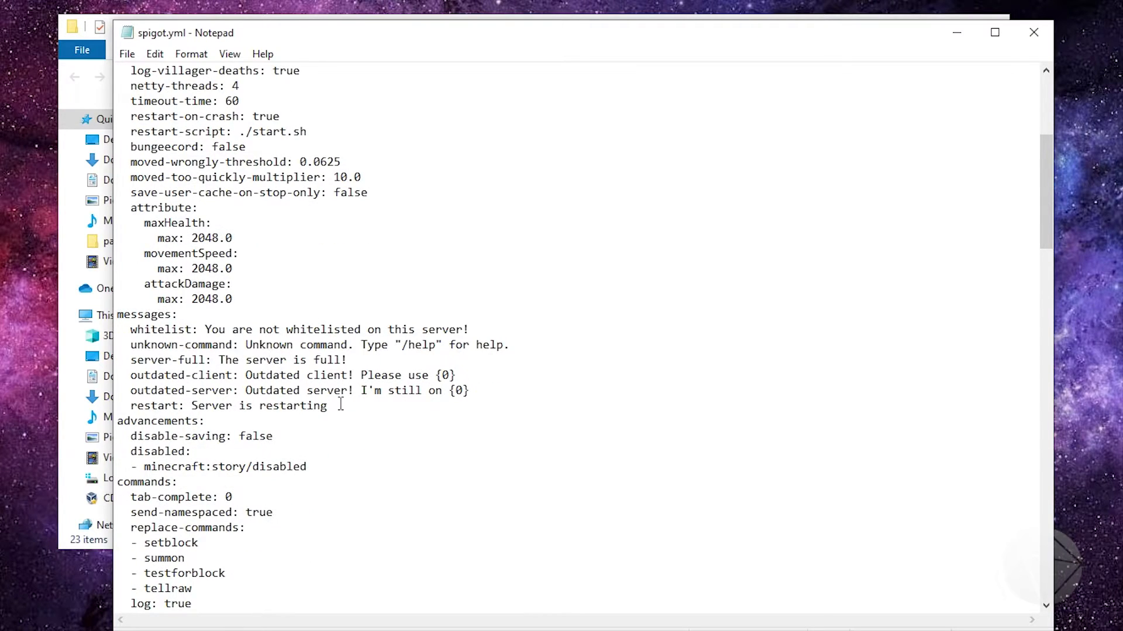
Review the messages, advancements and commands sections of spigot.yml, highlighting the messages and command options
left_click_drag(329, 406, 165, 330)
left_click(162, 331)
left_click(338, 409)
scroll(277, 451, "down", 4)
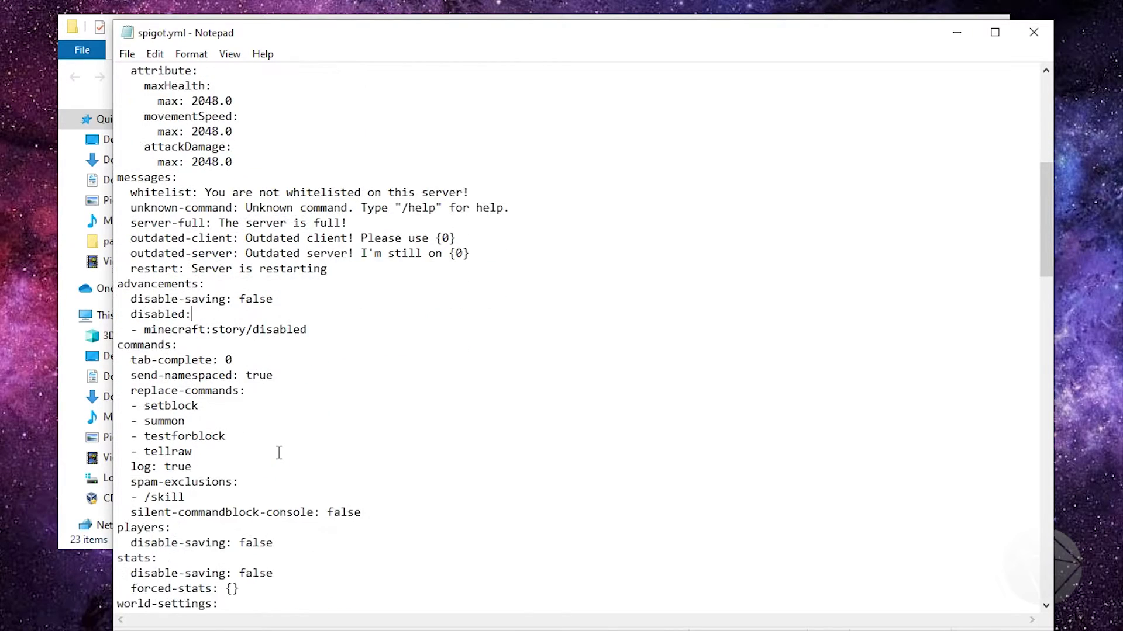
left_click_drag(369, 467, 108, 318)
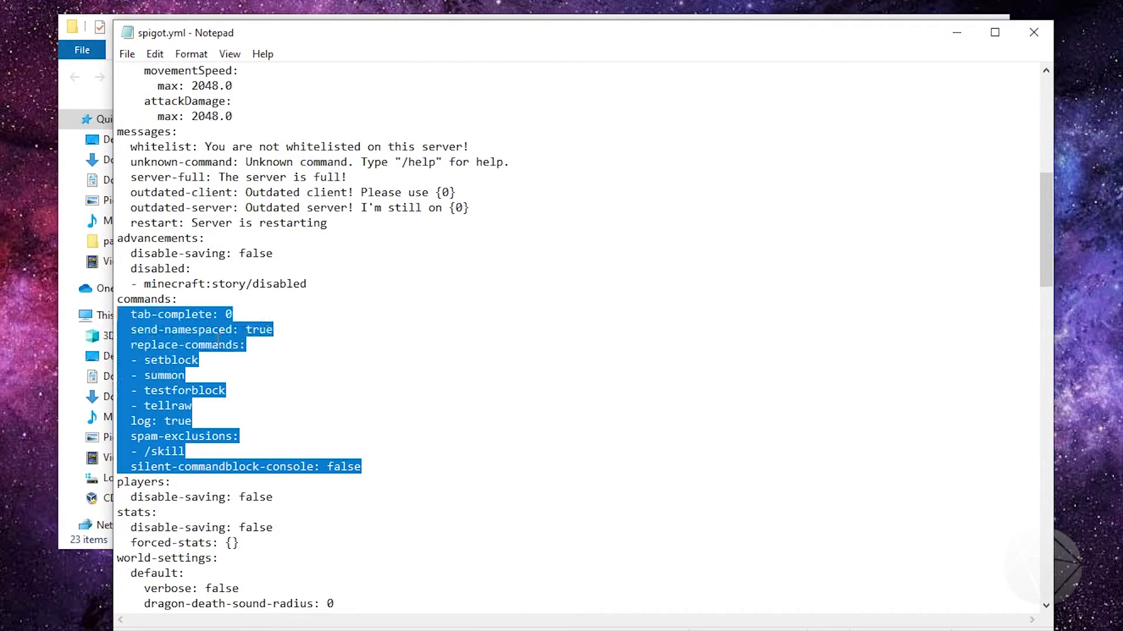
left_click(272, 351)
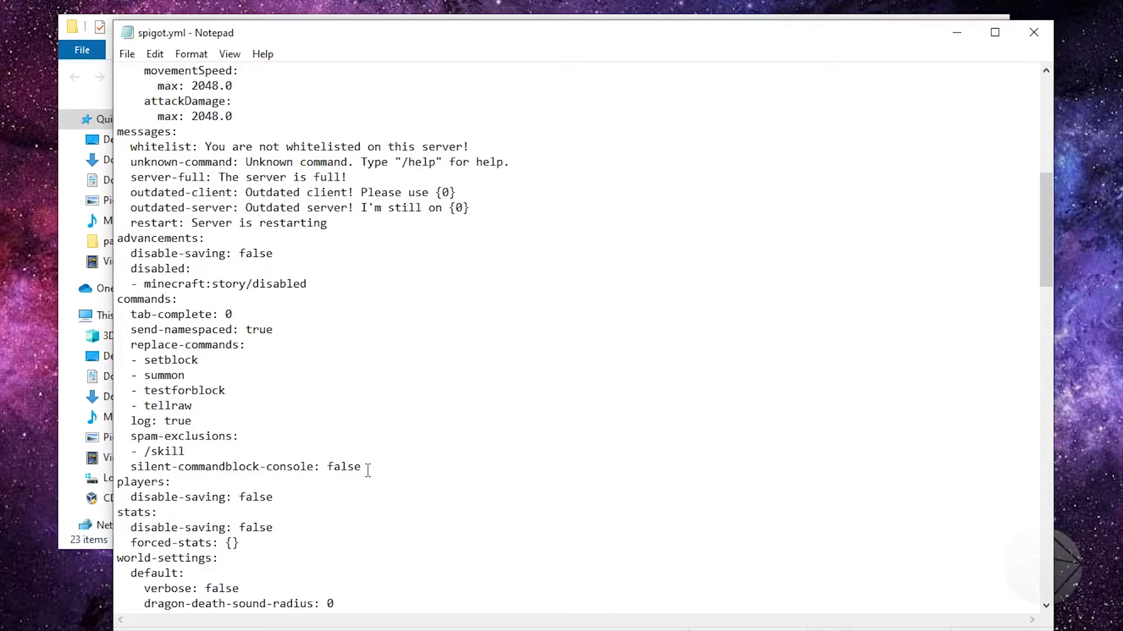
Look through the players, stats and world-settings sections of spigot.yml to the end and close the file
scroll(386, 478, "down", 3)
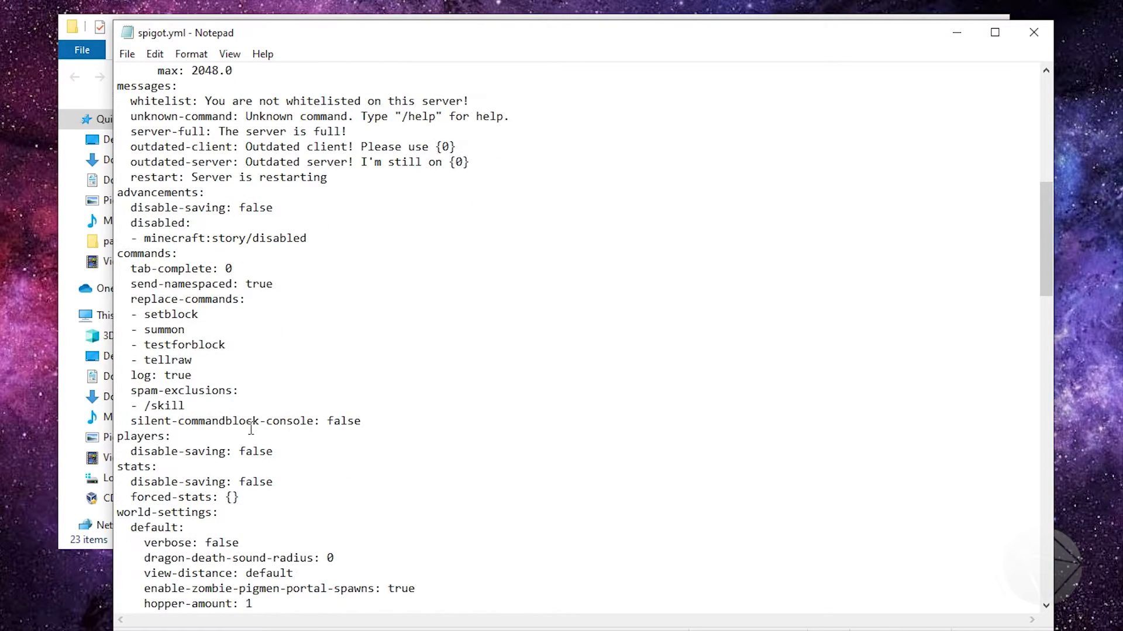
scroll(219, 423, "down", 6)
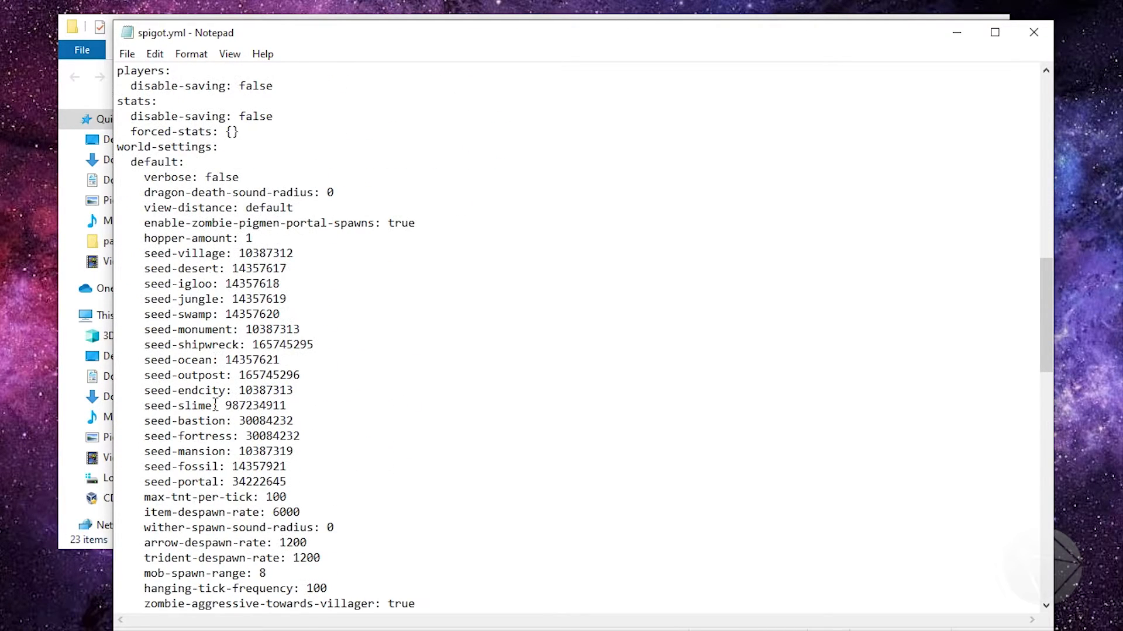
scroll(400, 451, "down", 5)
scroll(401, 452, "down", 19)
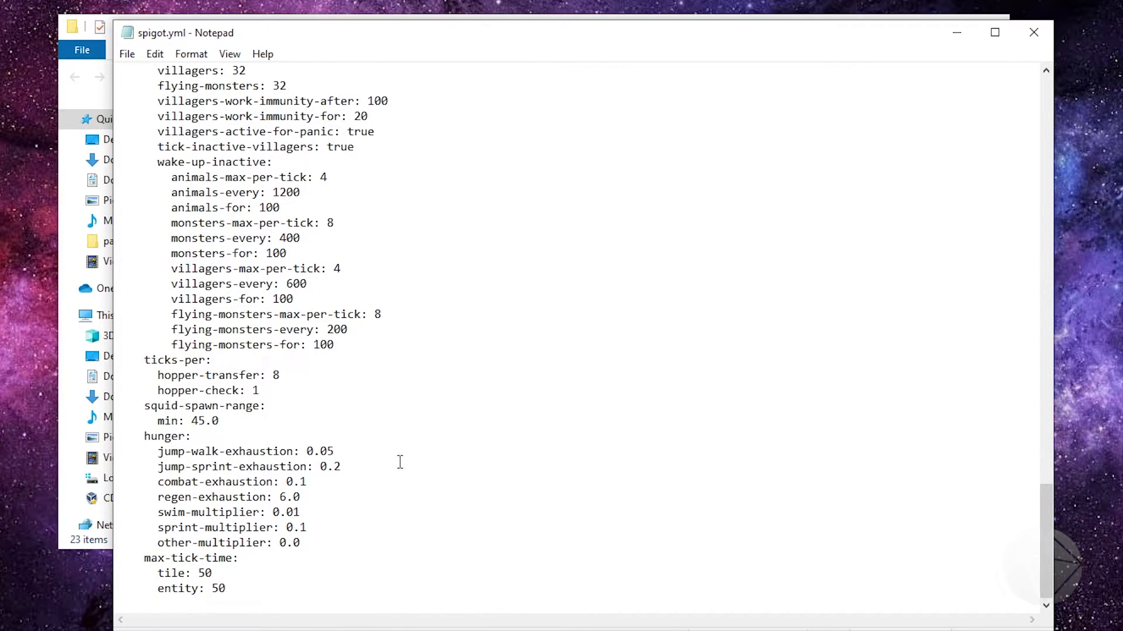
left_click(1033, 32)
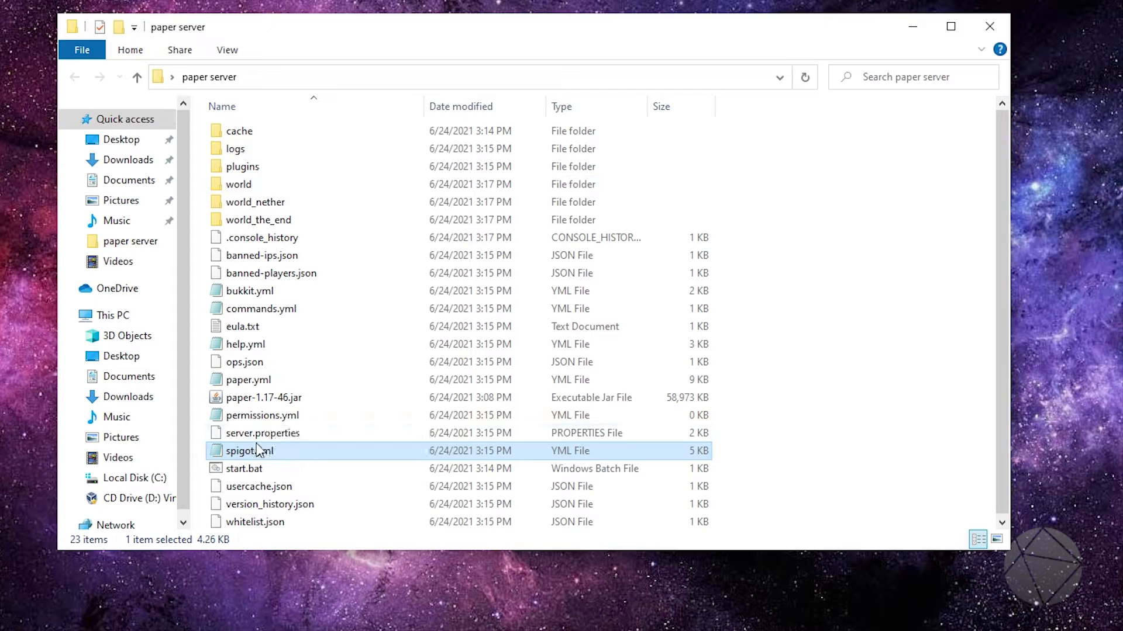
Open paper.yml for editing and review its general settings down to the async-chunks and unsupported-settings sections
left_click(256, 378)
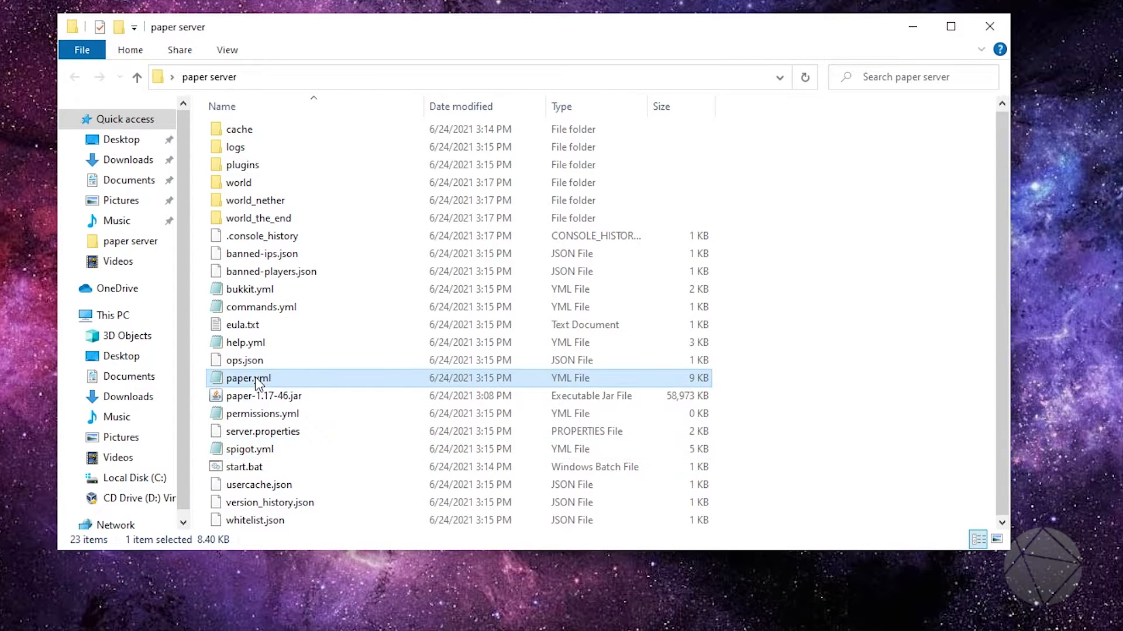
right_click(256, 378)
left_click(292, 409)
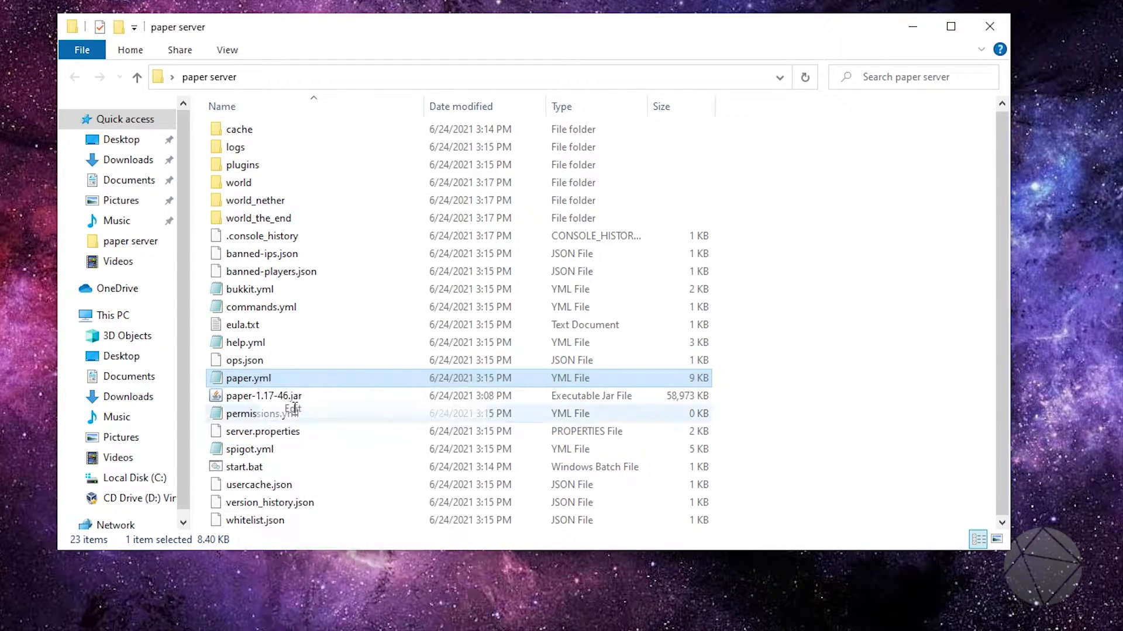
scroll(345, 359, "down", 2)
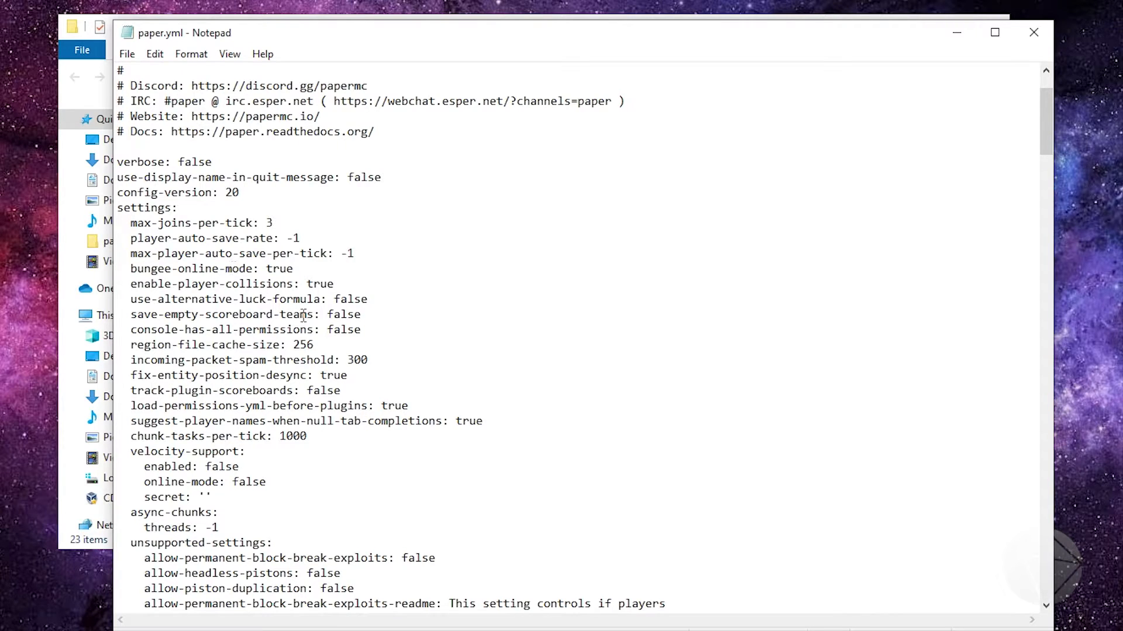
scroll(326, 322, "down", 4)
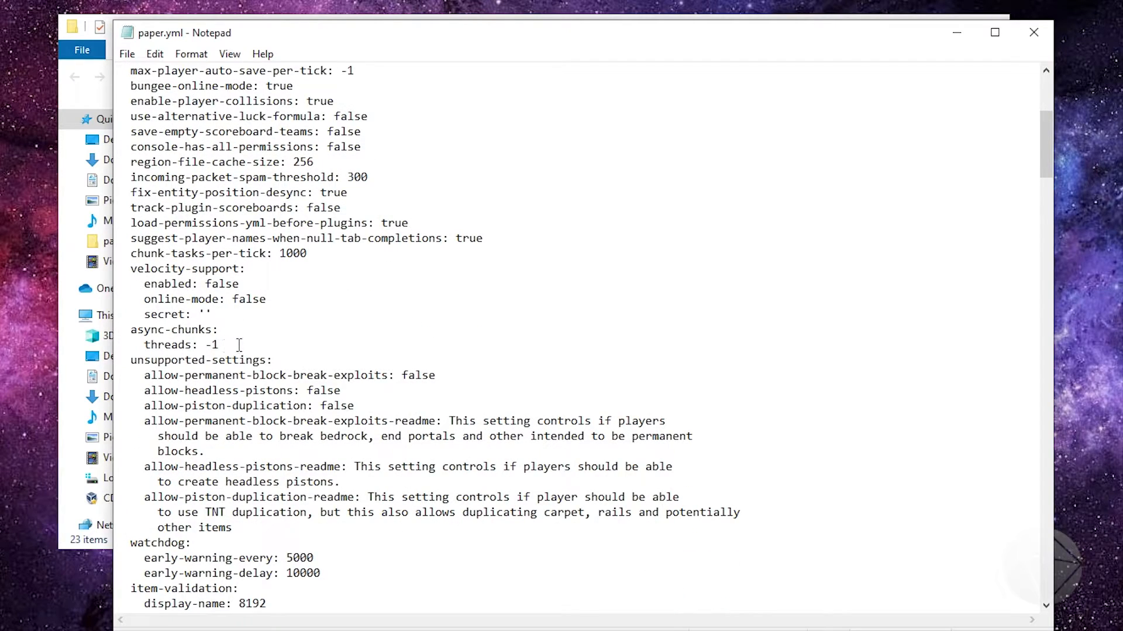
scroll(289, 349, "down", 2)
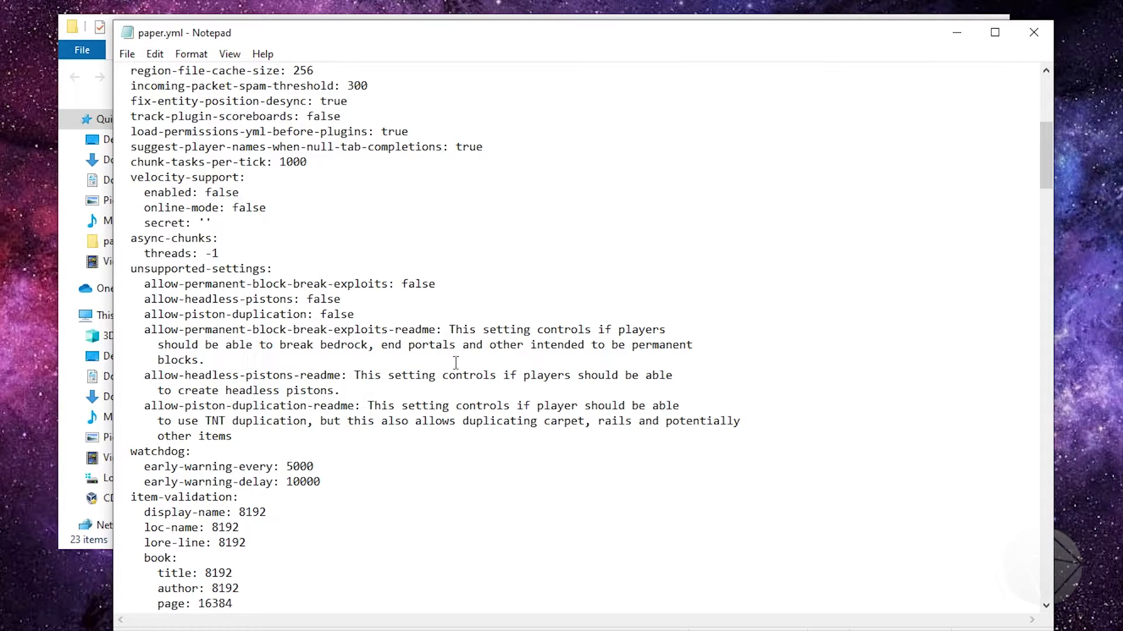
Examine the async-chunks, unsupported-settings and watchdog sections of paper.yml, highlighting the async-chunks and watchdog entries
left_click_drag(220, 254, 133, 239)
left_click(133, 271)
left_click(258, 361)
scroll(508, 347, "down", 1)
scroll(508, 347, "down", 3)
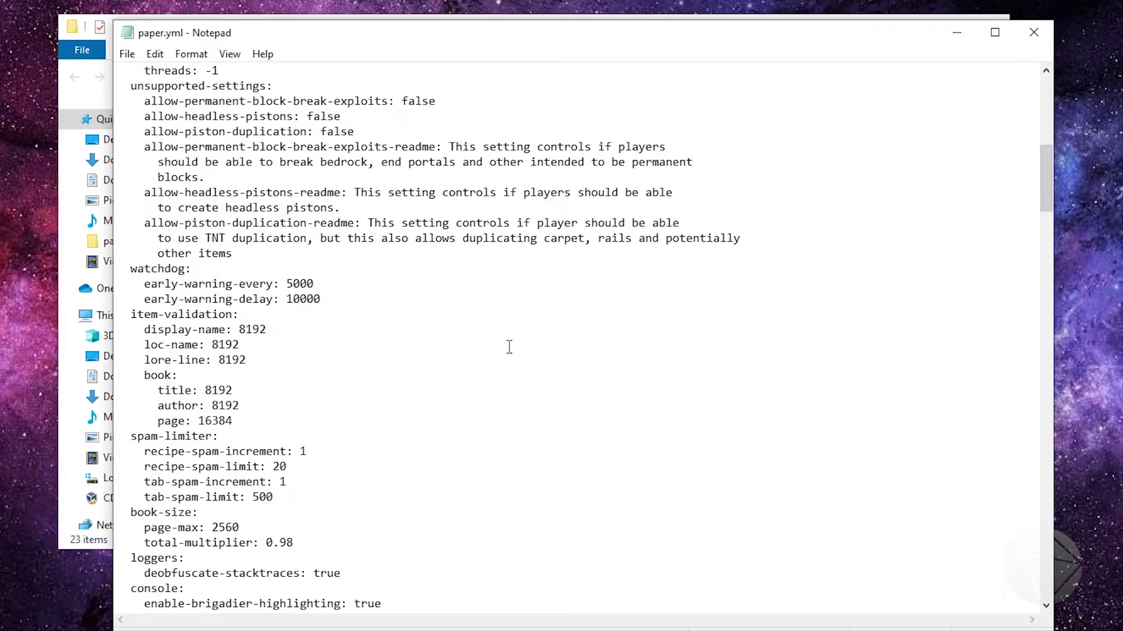
scroll(509, 347, "down", 1)
left_click_drag(335, 256, 124, 221)
left_click(377, 265)
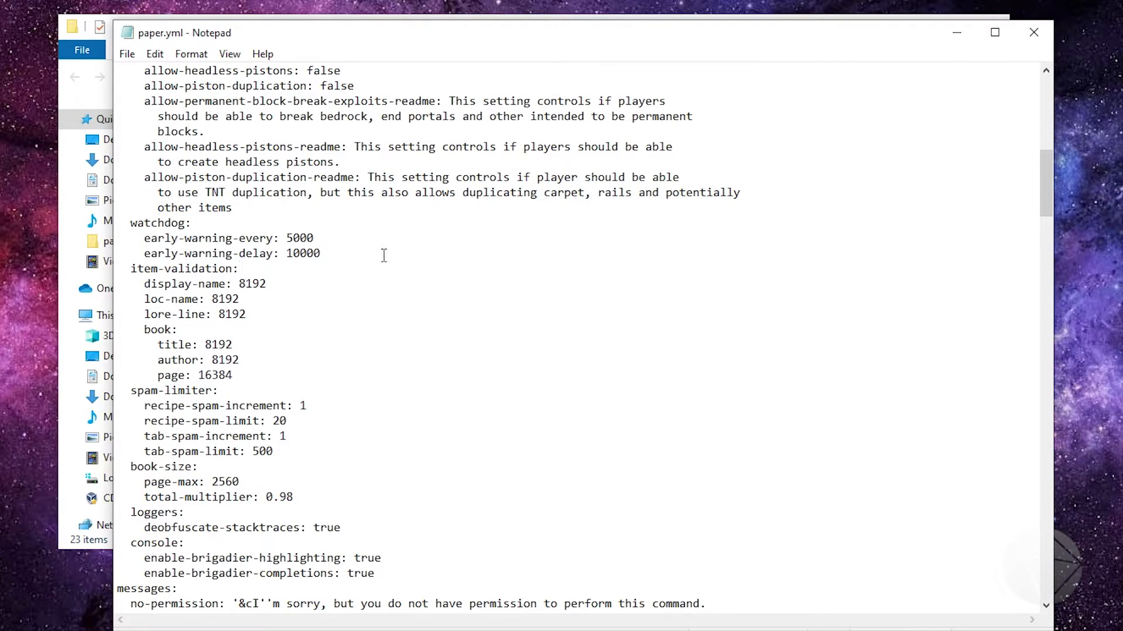
left_click(386, 255)
Review the item-validation and spam-limiter sections of paper.yml and highlight the book-size entries
scroll(393, 273, "down", 1)
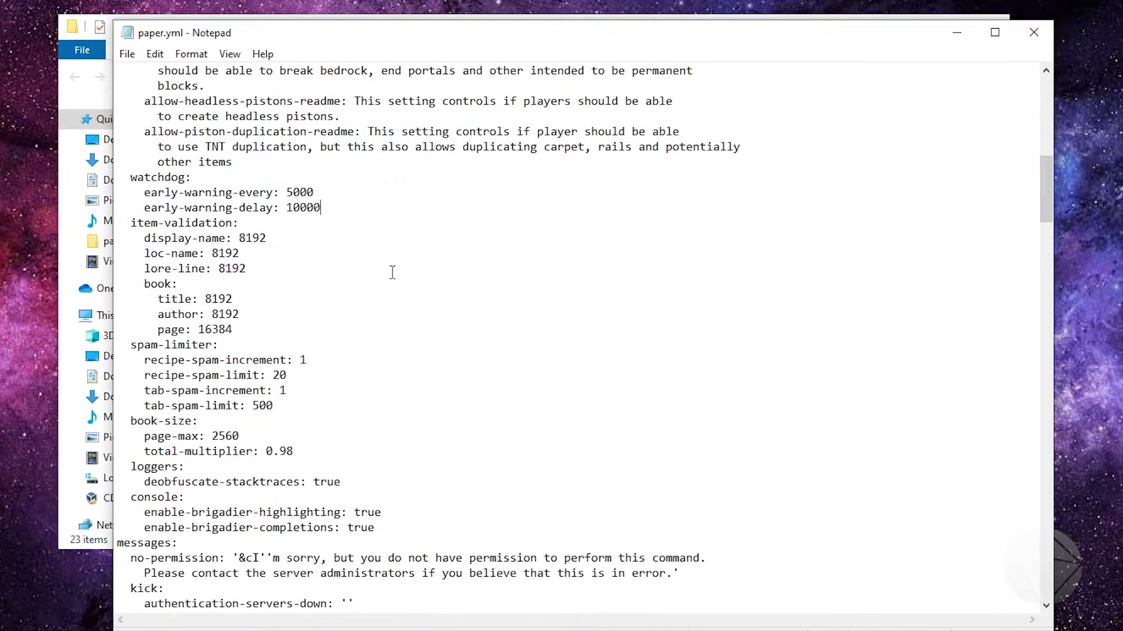
scroll(392, 273, "down", 2)
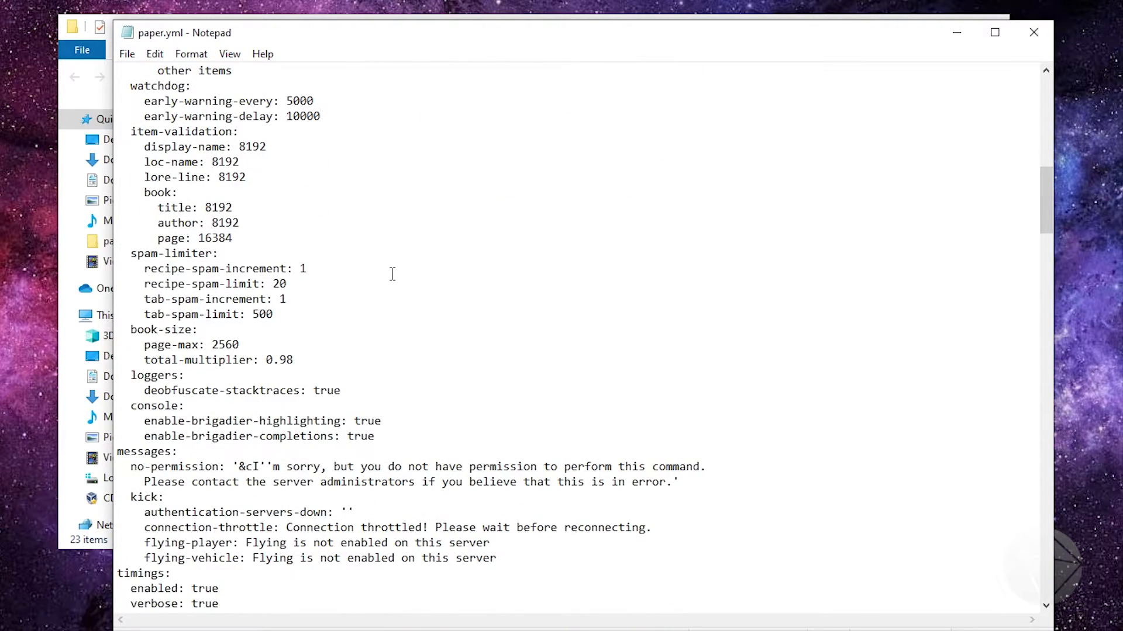
scroll(346, 328, "down", 2)
left_click_drag(294, 268, 131, 251)
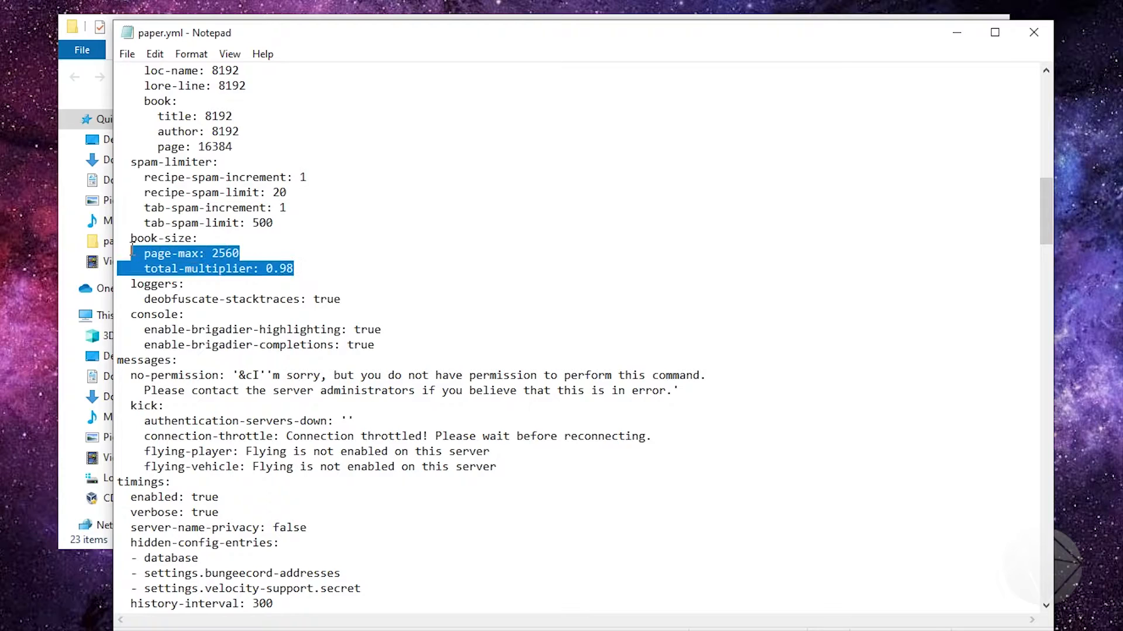
left_click(316, 273)
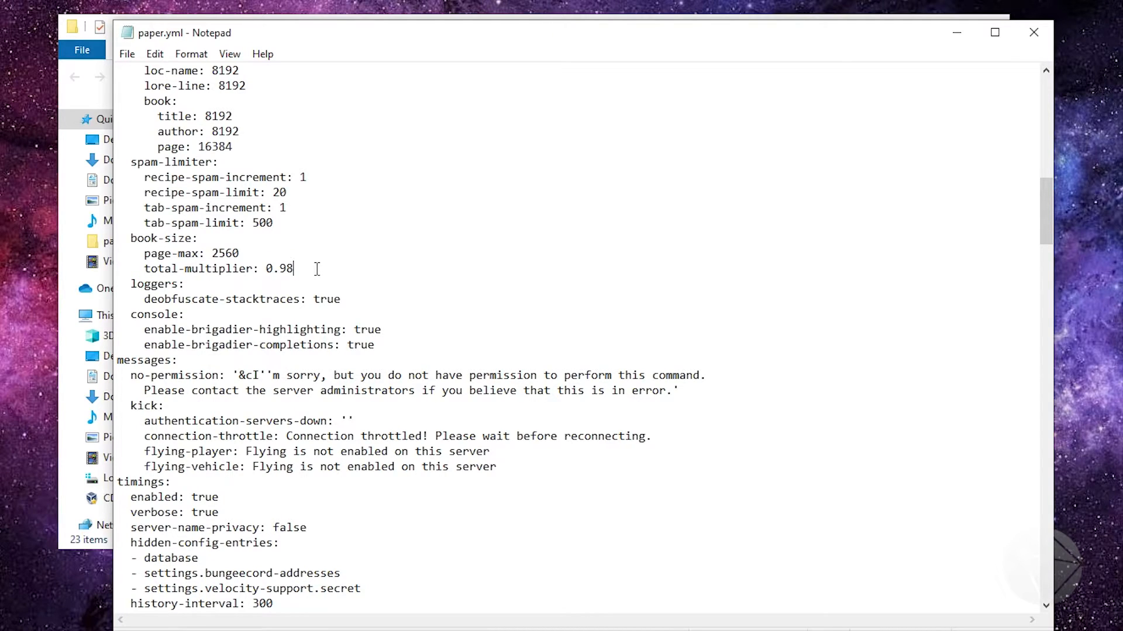
left_click_drag(294, 269, 143, 241)
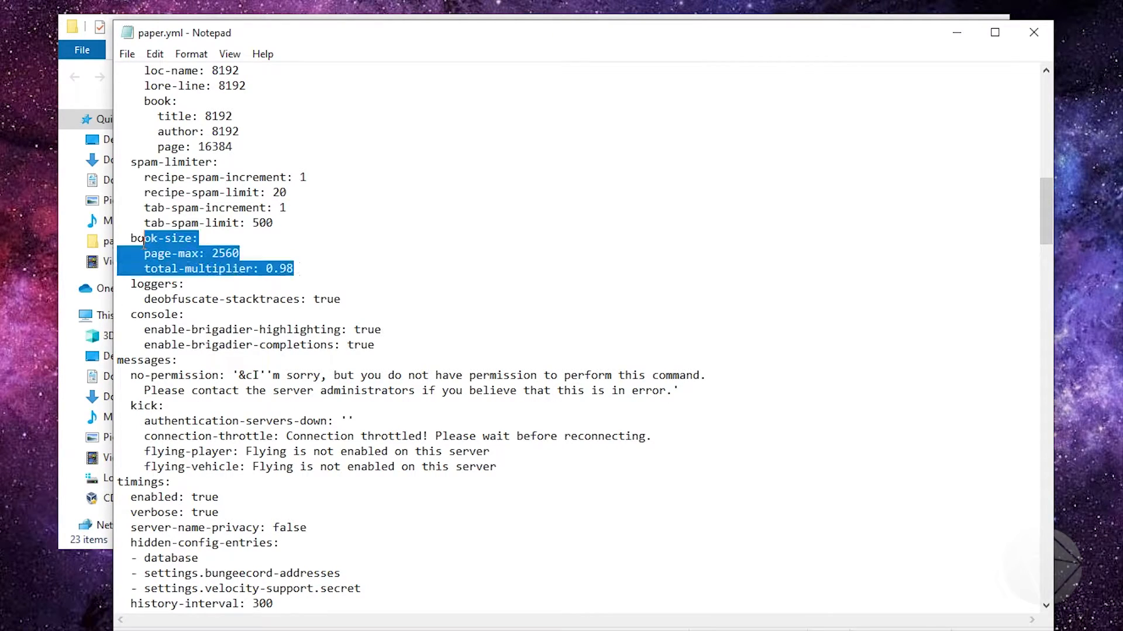
left_click(321, 275)
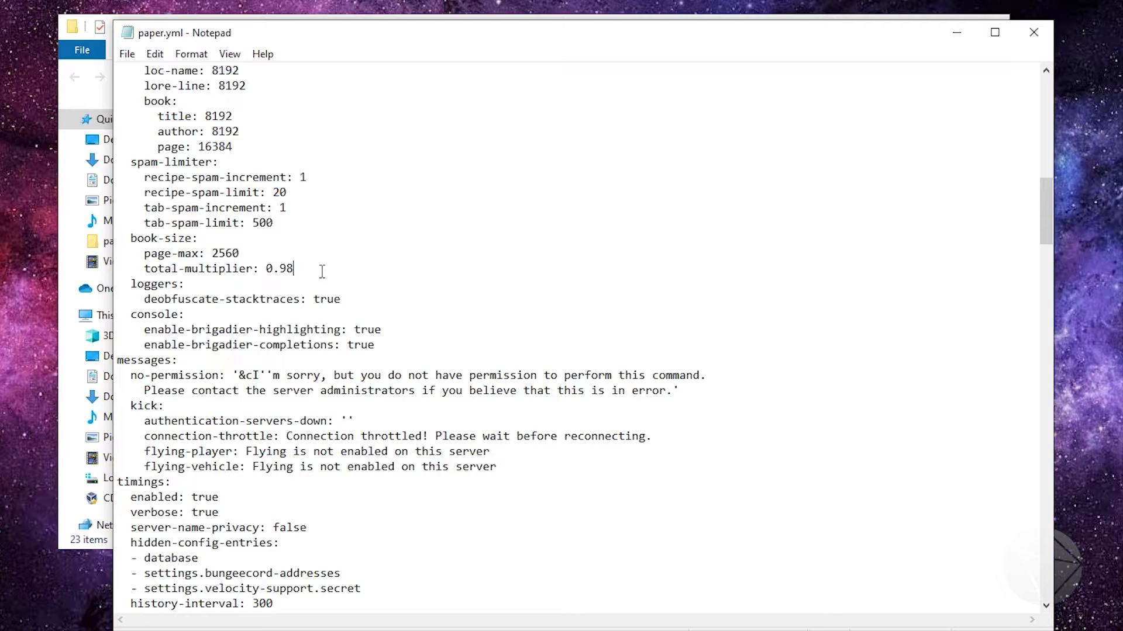
Review the loggers, console, messages and timings sections of paper.yml
scroll(354, 285, "down", 1)
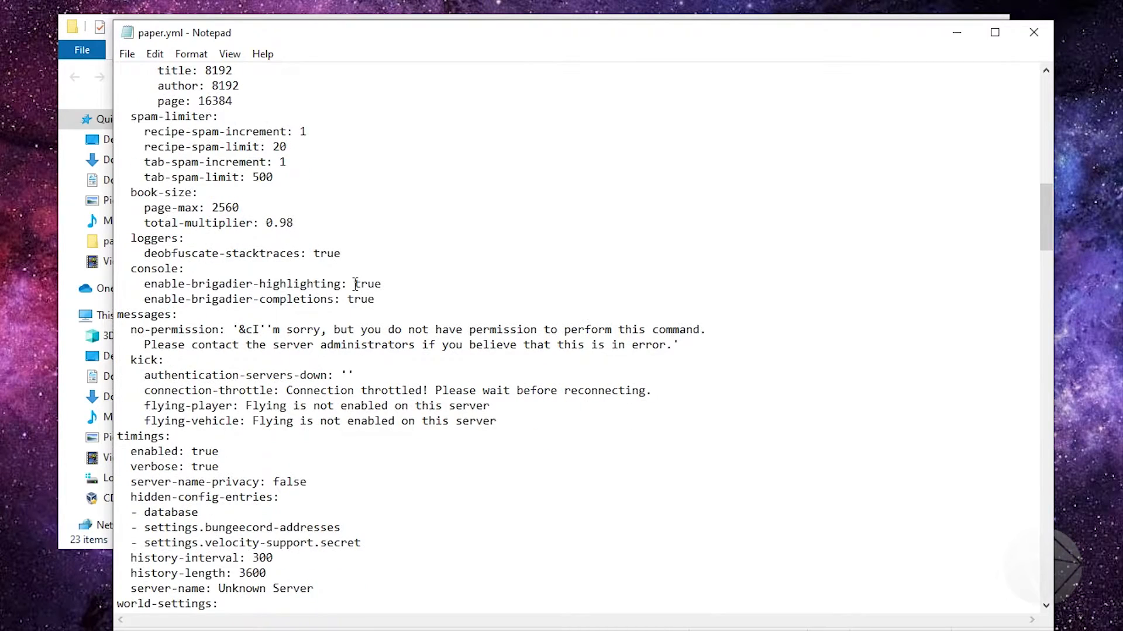
scroll(355, 285, "down", 1)
scroll(356, 284, "down", 3)
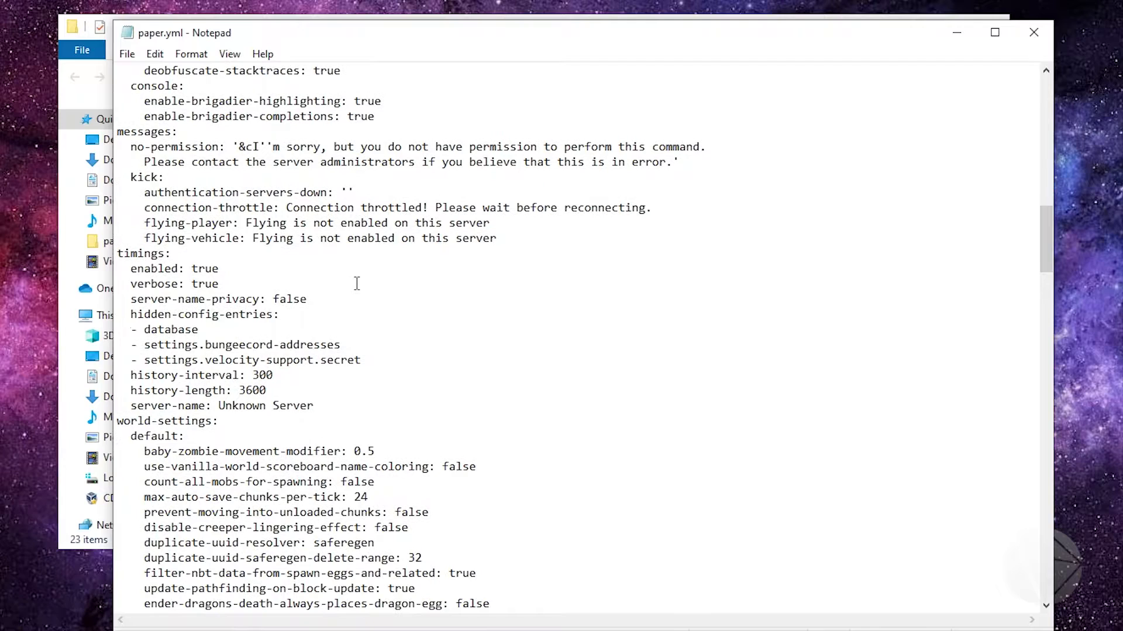
Review the default world-settings options of paper.yml, from baby-zombie-movement-modifier down to auto-save-interval
scroll(261, 351, "down", 4)
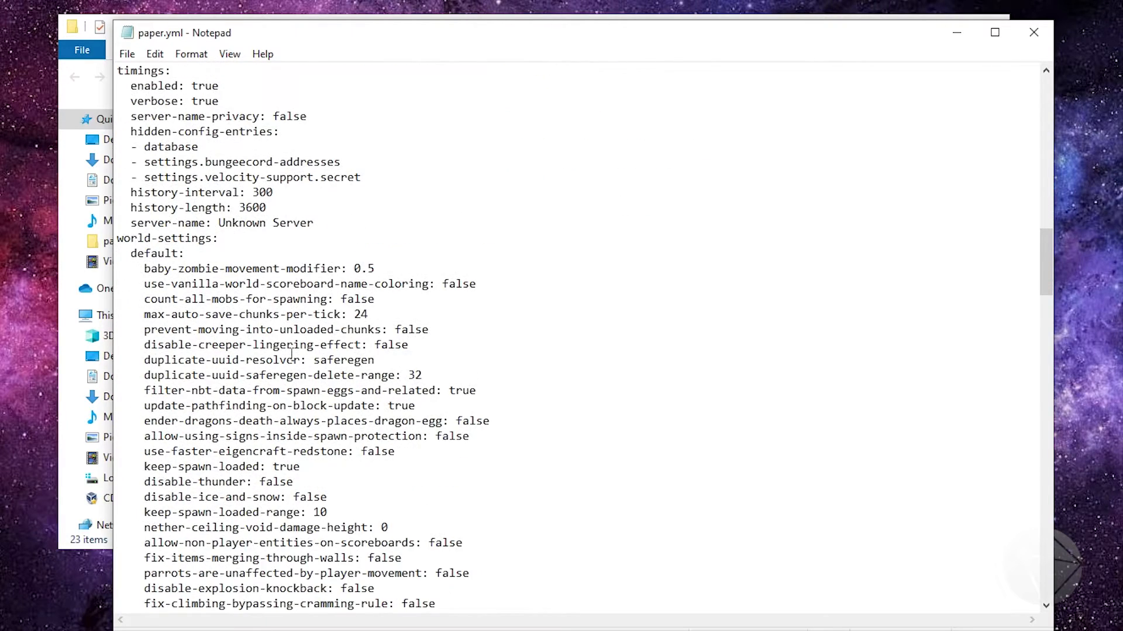
scroll(291, 355, "down", 10)
scroll(234, 304, "up", 6)
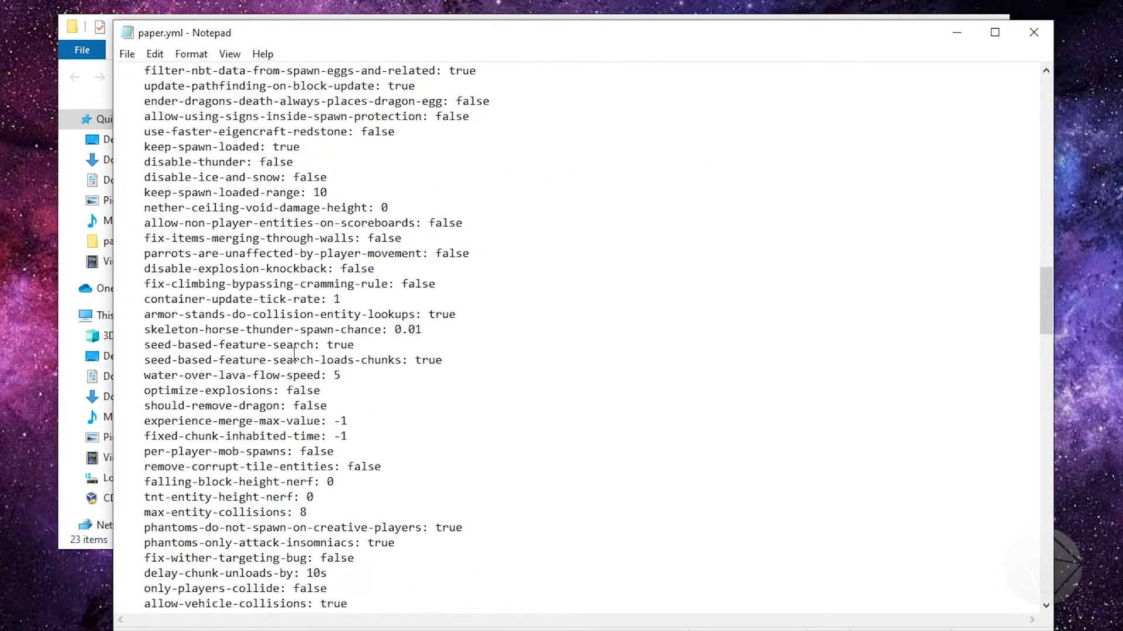
scroll(198, 155, "up", 1)
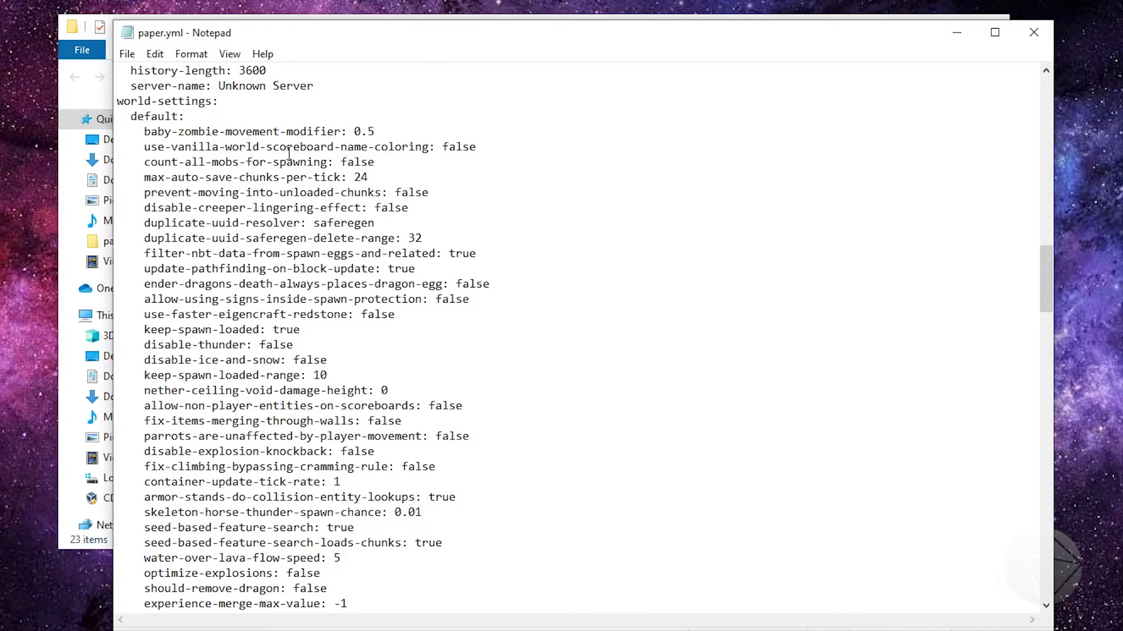
scroll(303, 238, "down", 8)
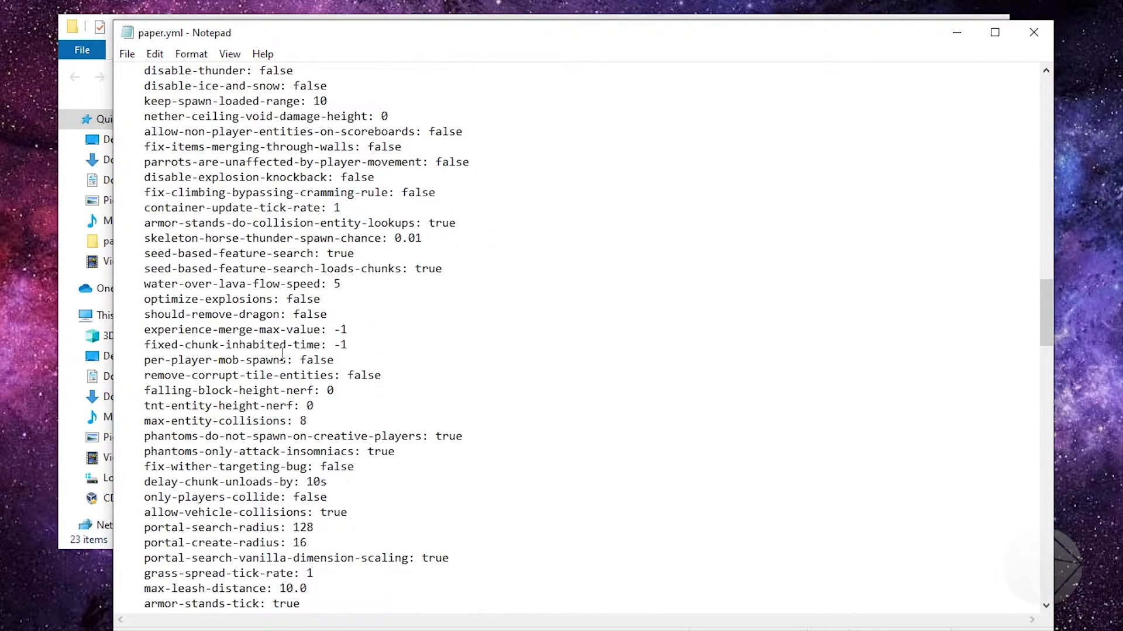
scroll(282, 355, "down", 5)
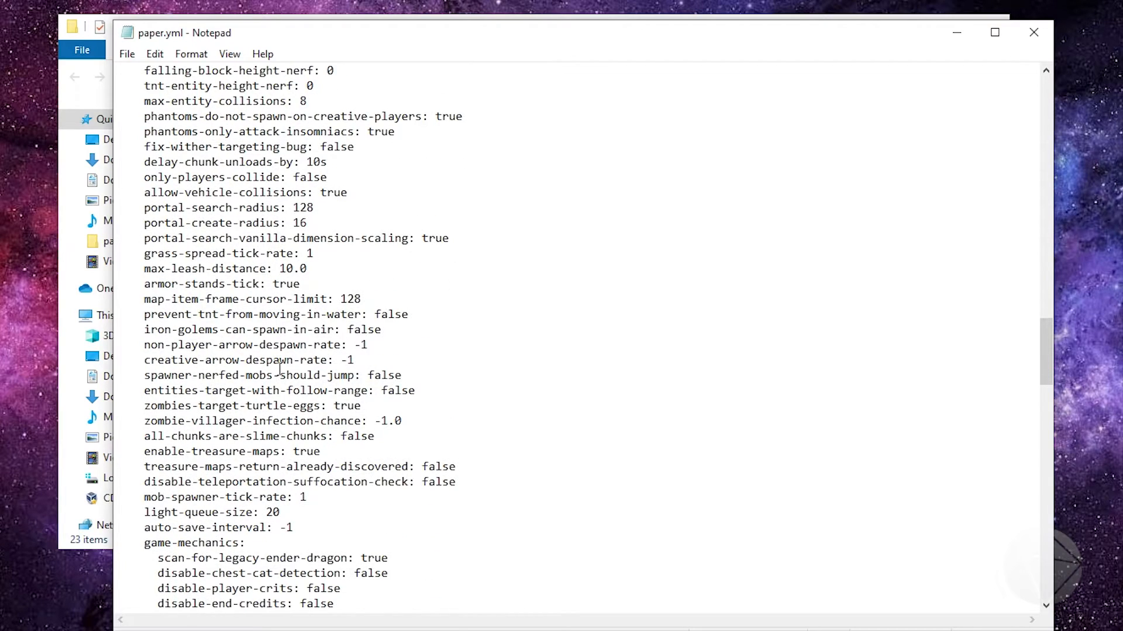
Review the paper.yml world settings from game-mechanics to generator-settings and close the file
scroll(280, 368, "down", 9)
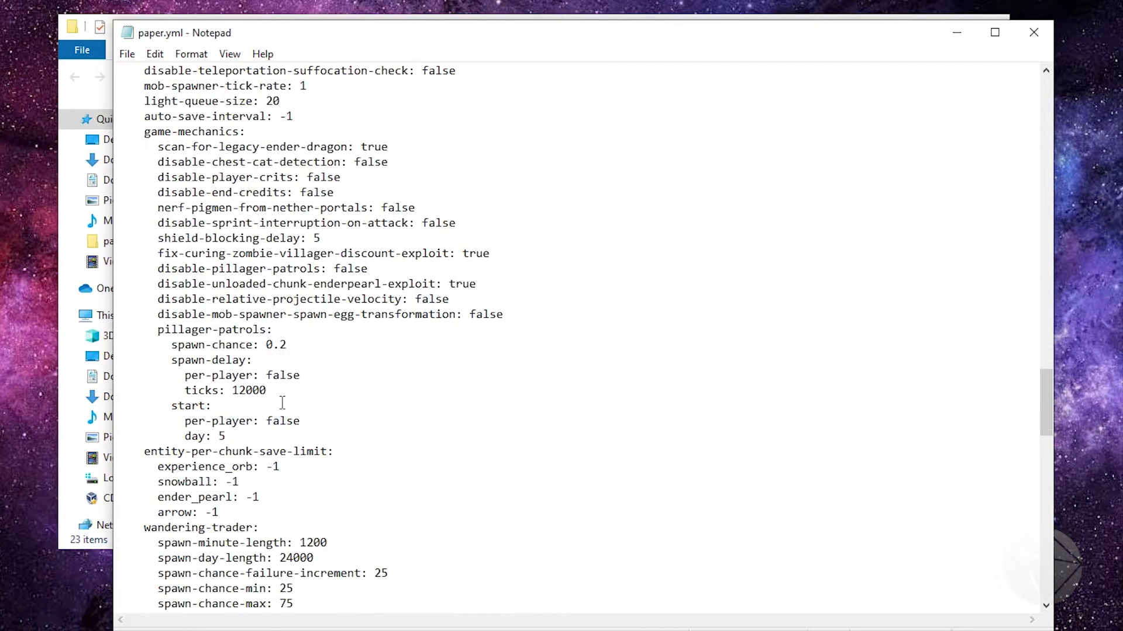
scroll(282, 403, "down", 4)
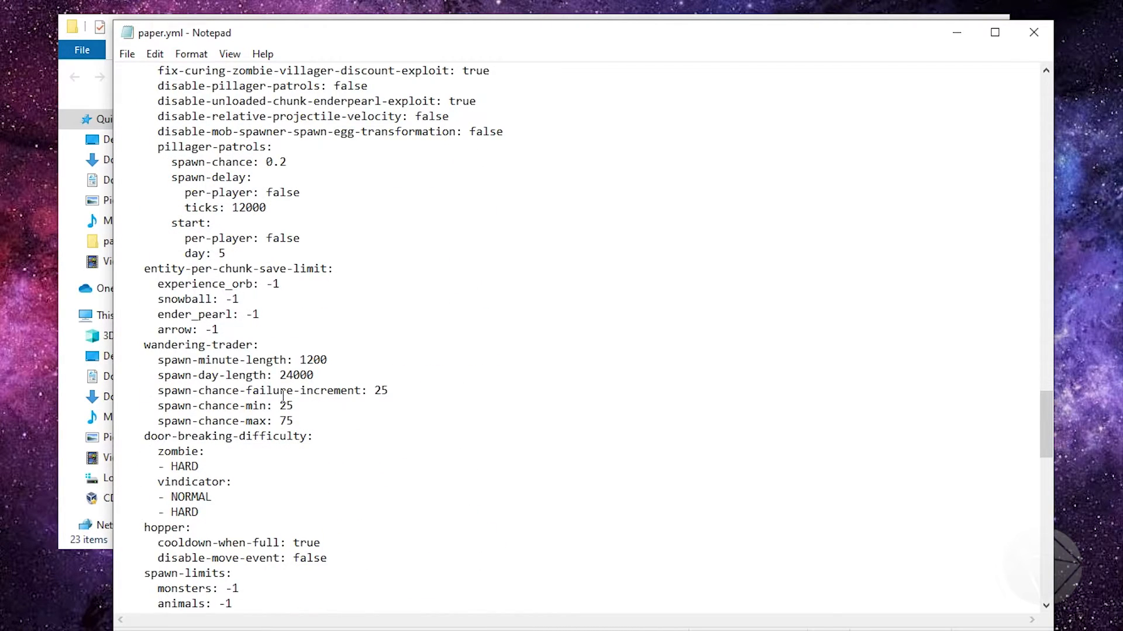
scroll(283, 397, "down", 2)
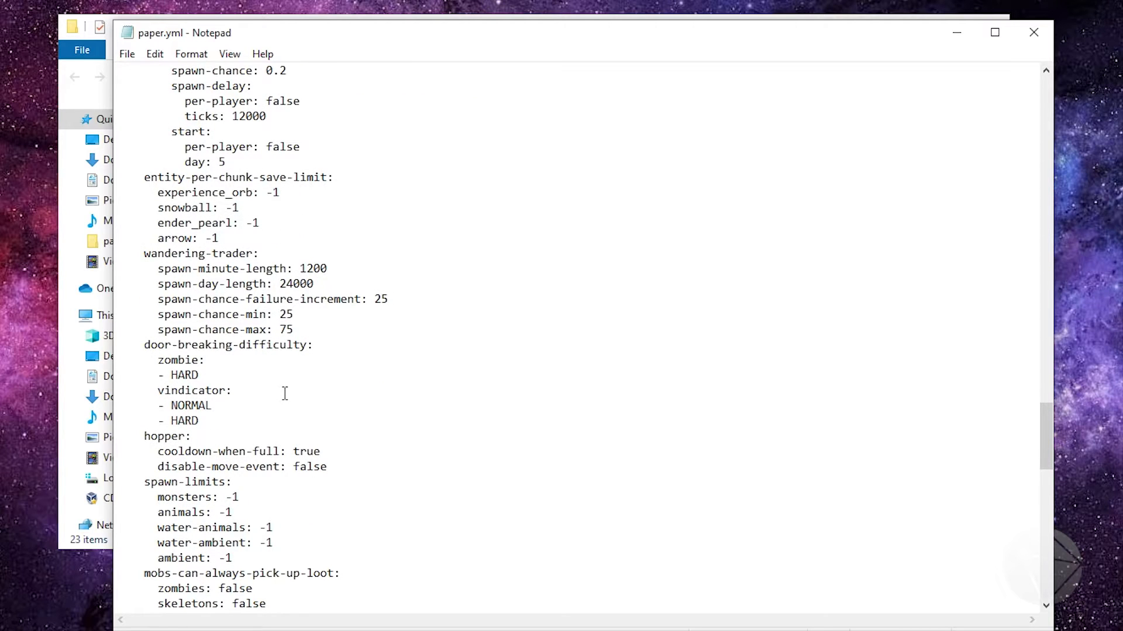
scroll(285, 393, "down", 18)
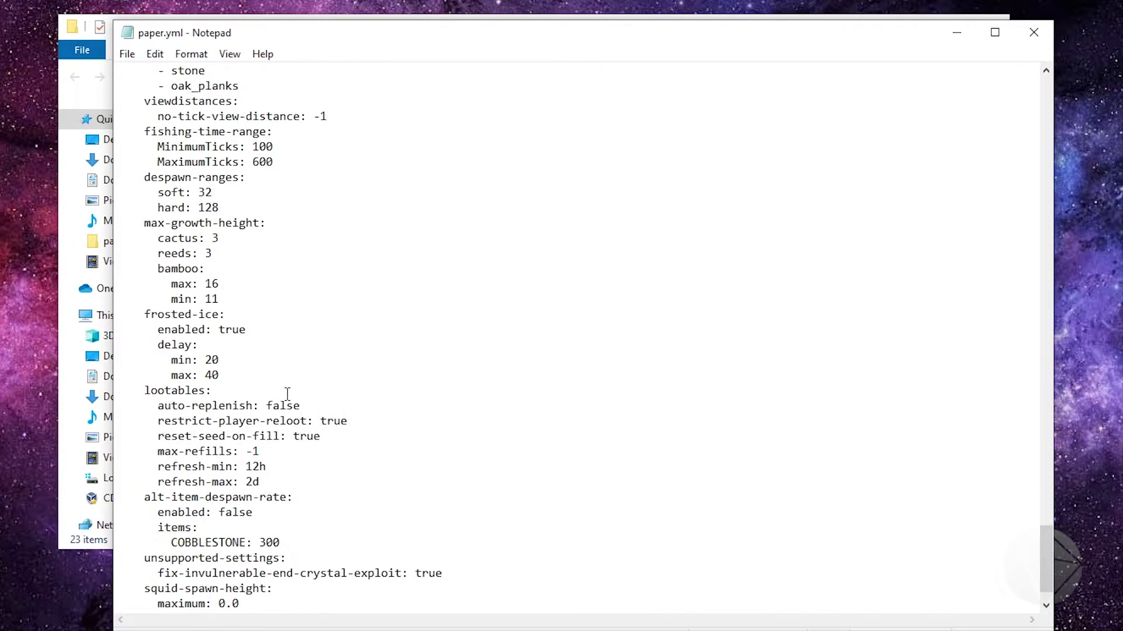
scroll(287, 394, "down", 1)
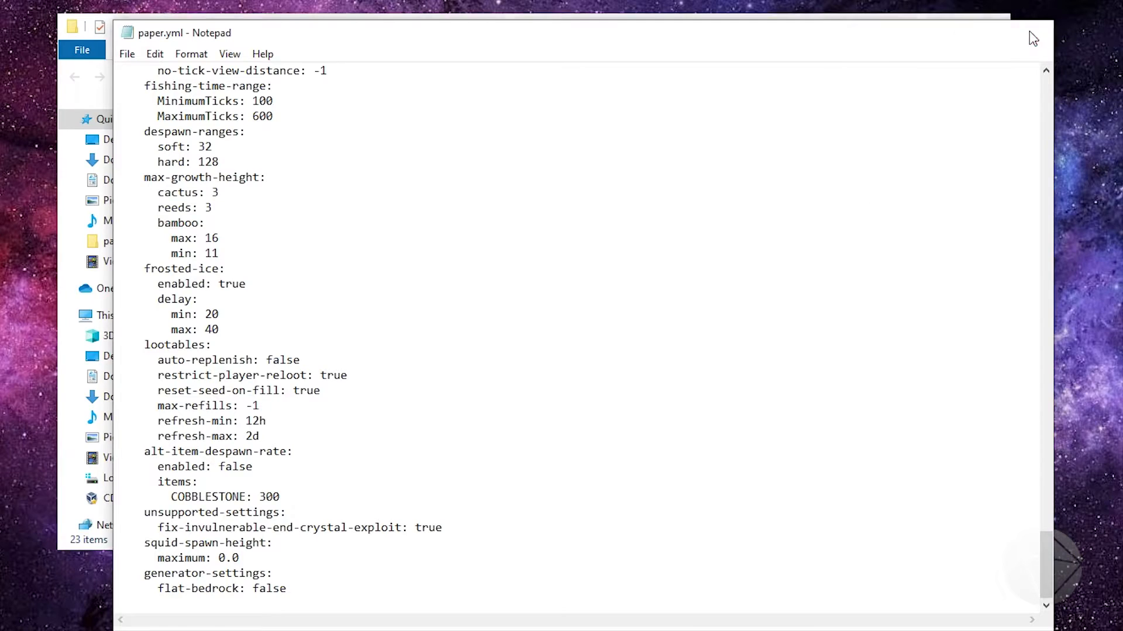
left_click(1032, 31)
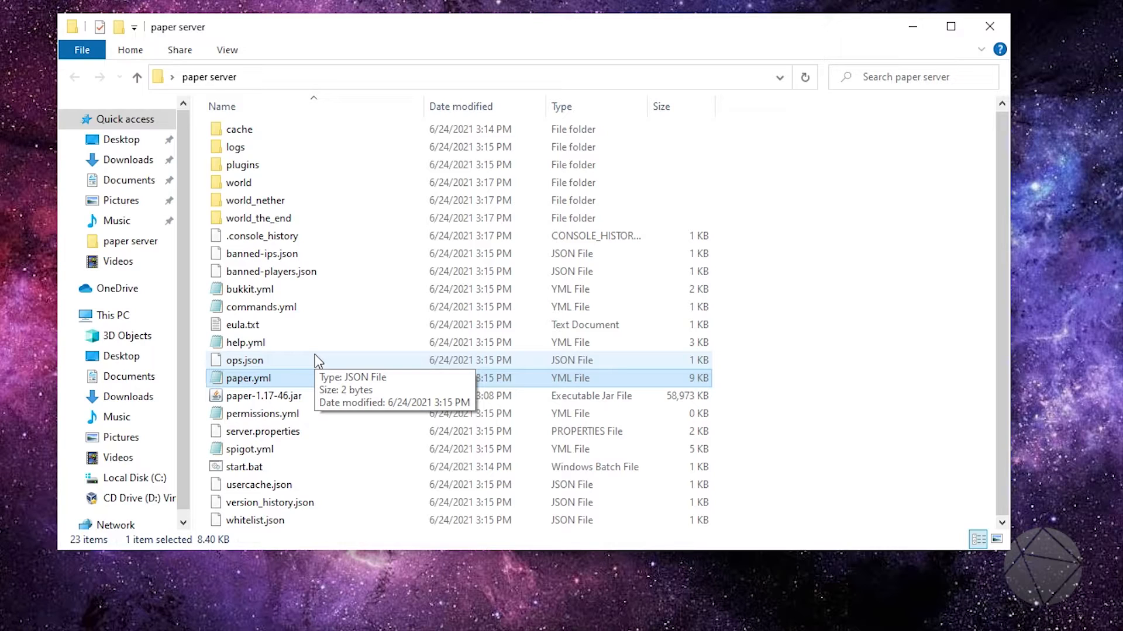
left_click(779, 415)
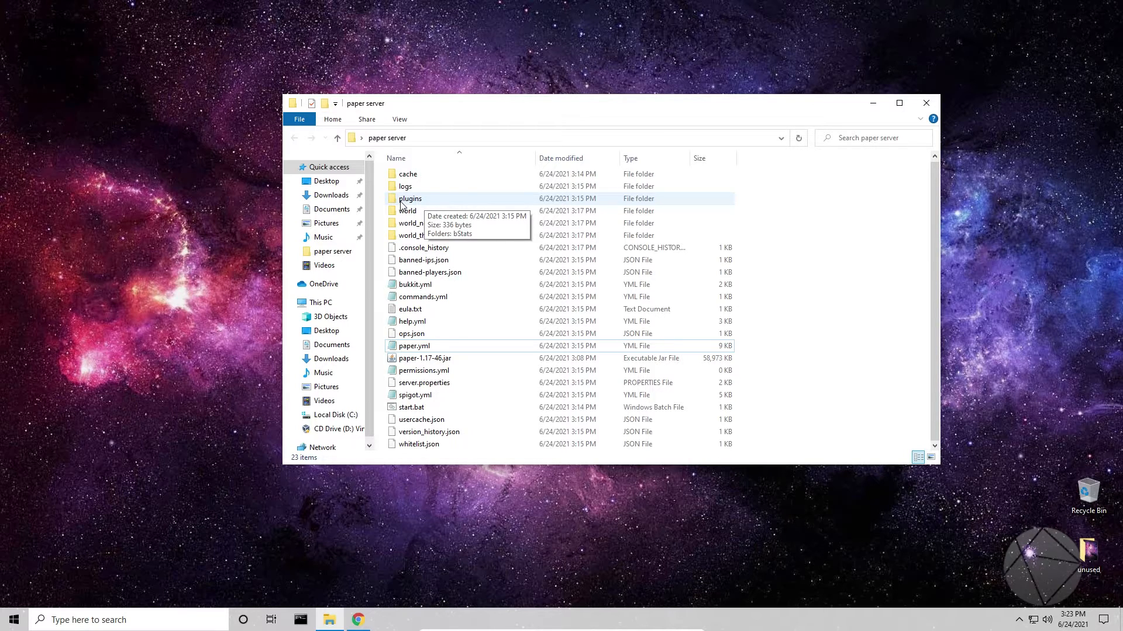
Open the server's plugins folder, then switch to Chrome and look over the LuckPerms 5.3.47 overview page
double_click(431, 202)
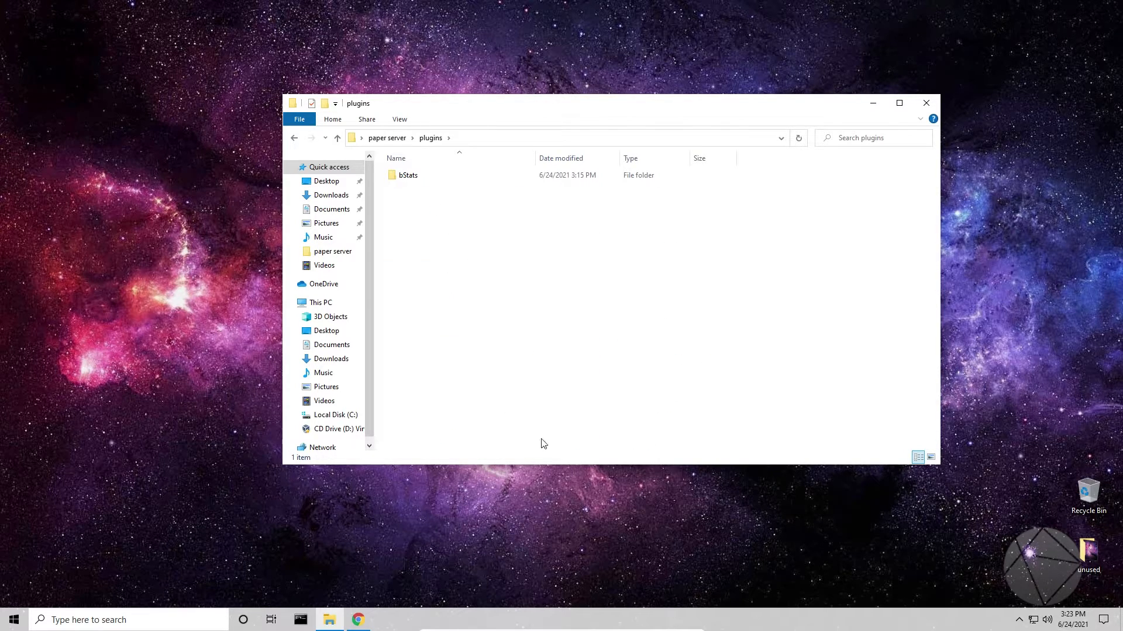
left_click(357, 621)
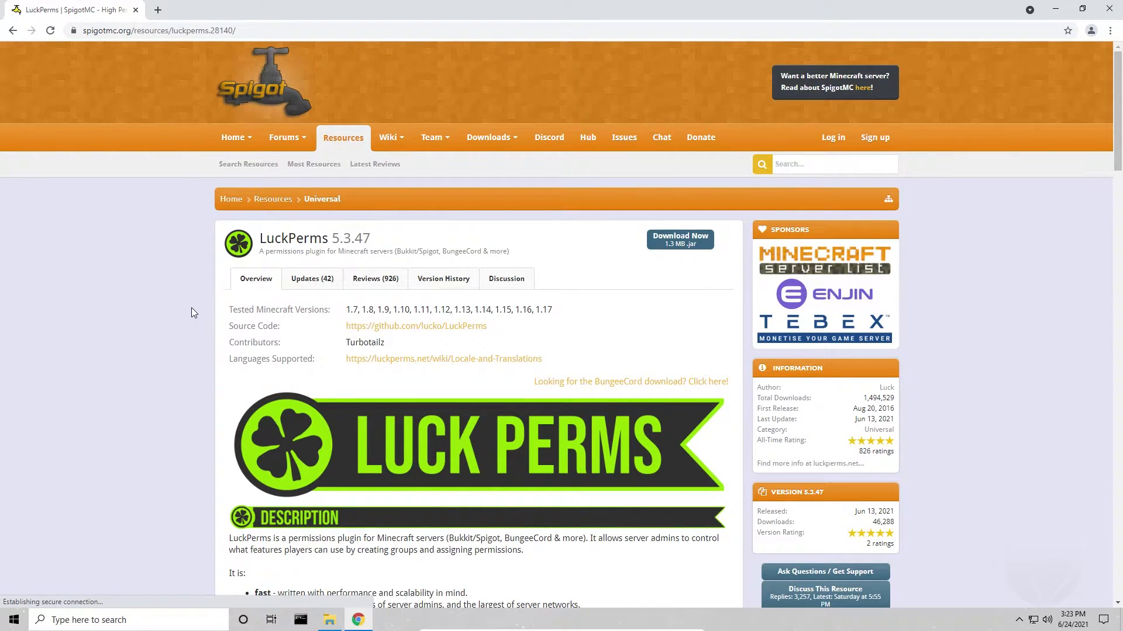
scroll(192, 307, "down", 2)
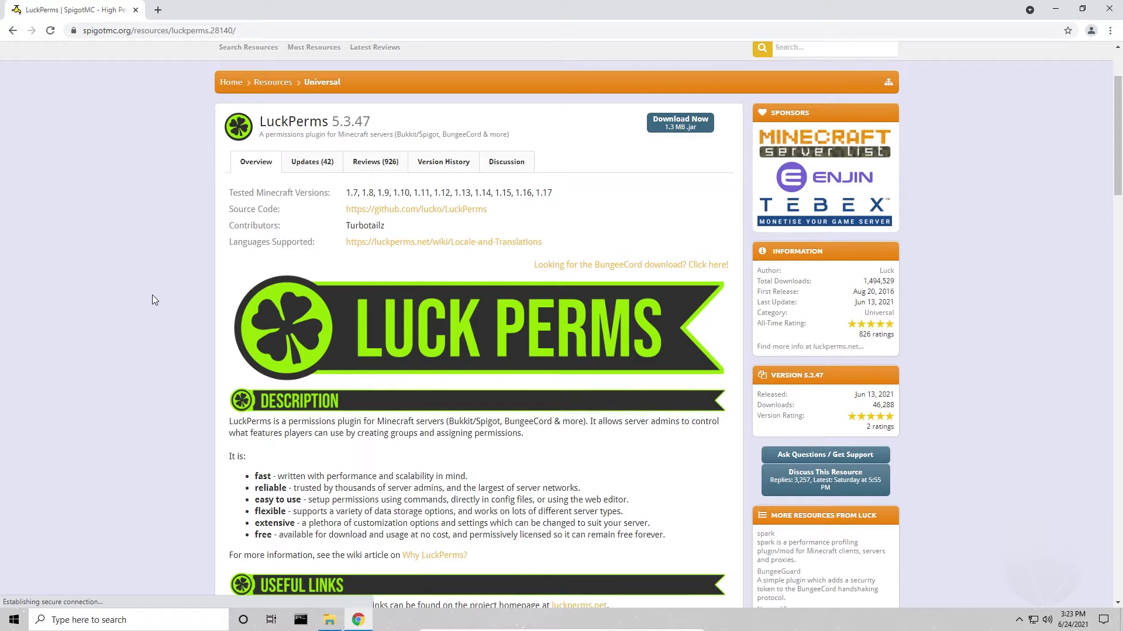
scroll(143, 289, "down", 1)
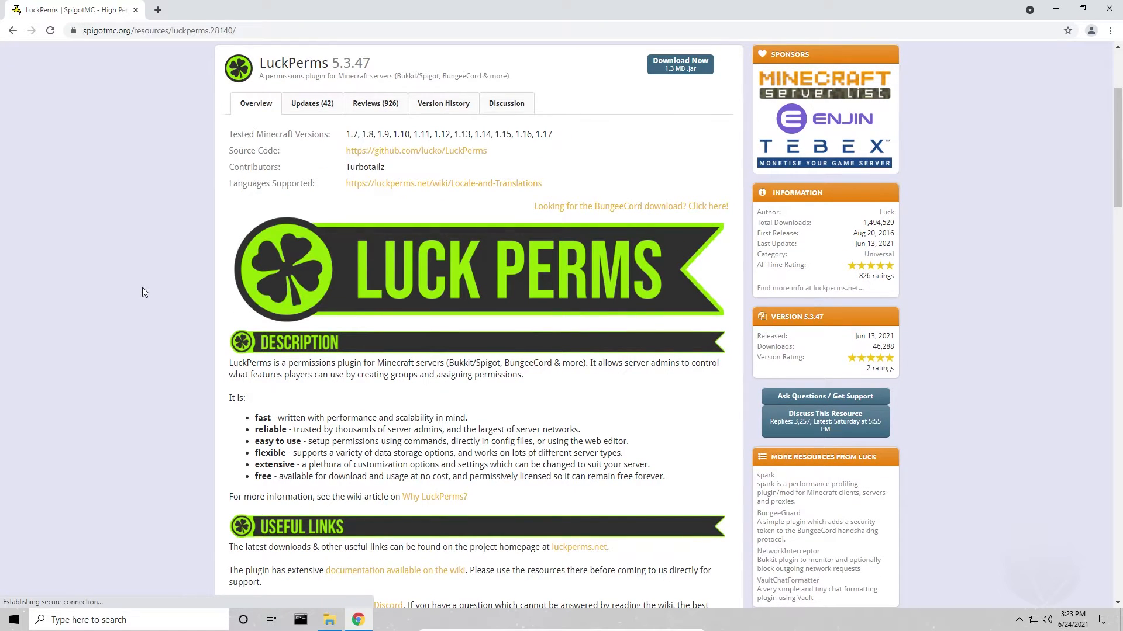
scroll(153, 275, "up", 3)
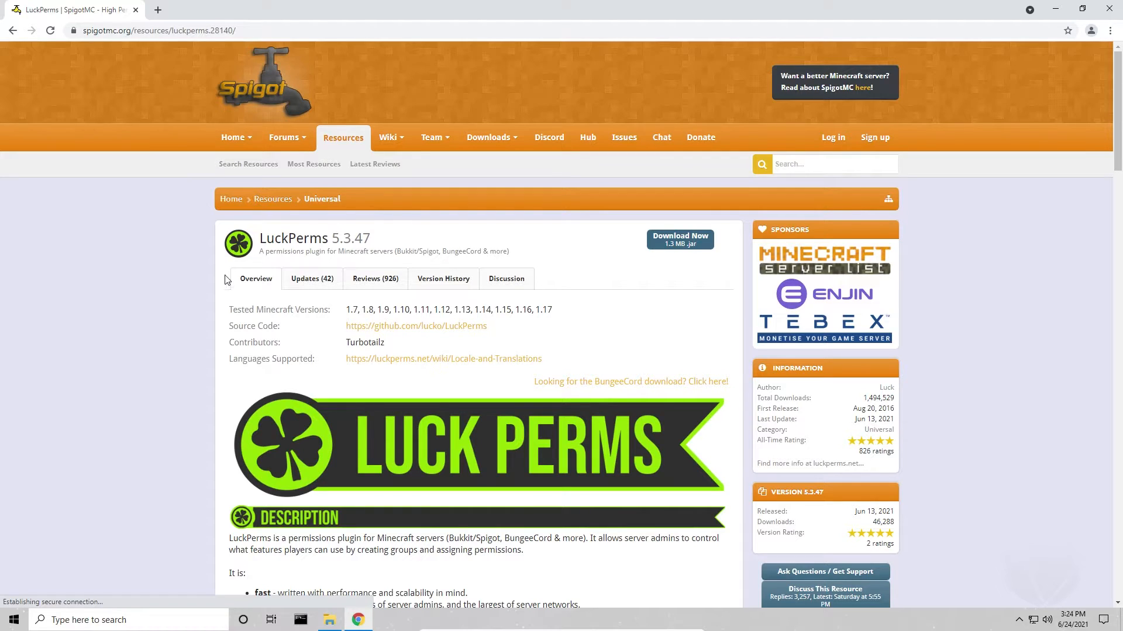
Download the LuckPerms 5.3.47 jar and keep the file, checking the plugin's updates and version history meanwhile
left_click(673, 242)
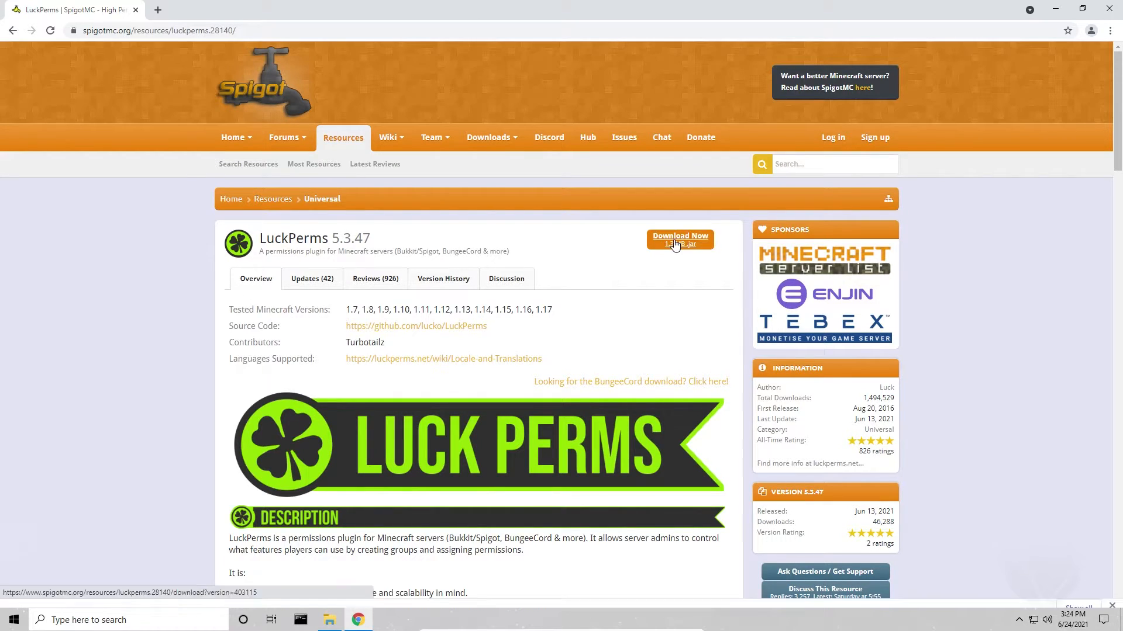
left_click(317, 279)
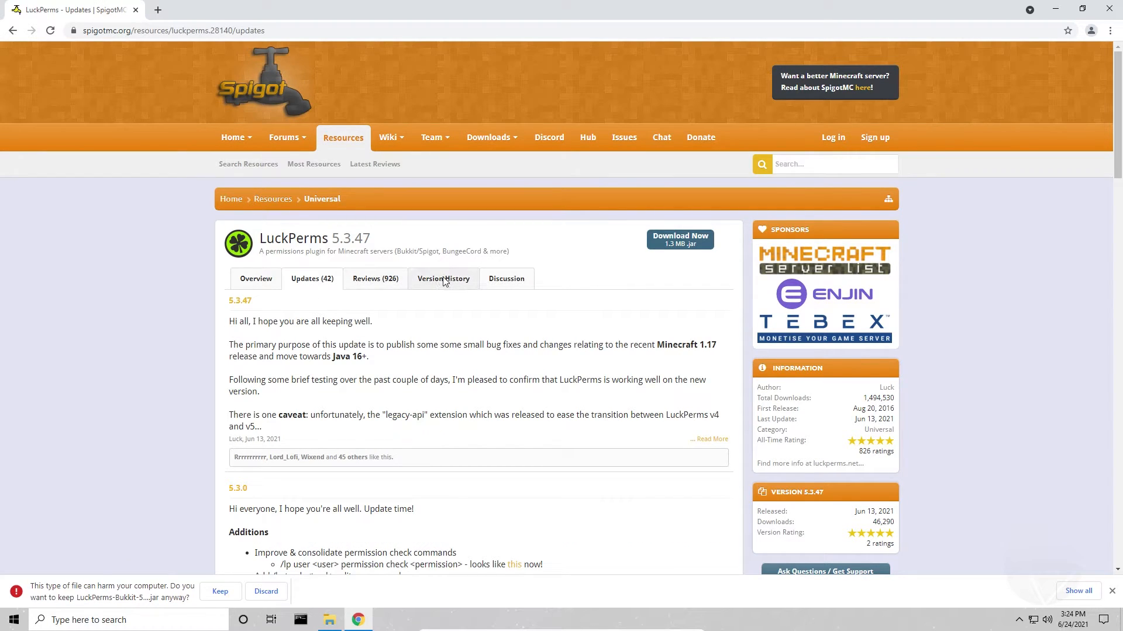
left_click(444, 278)
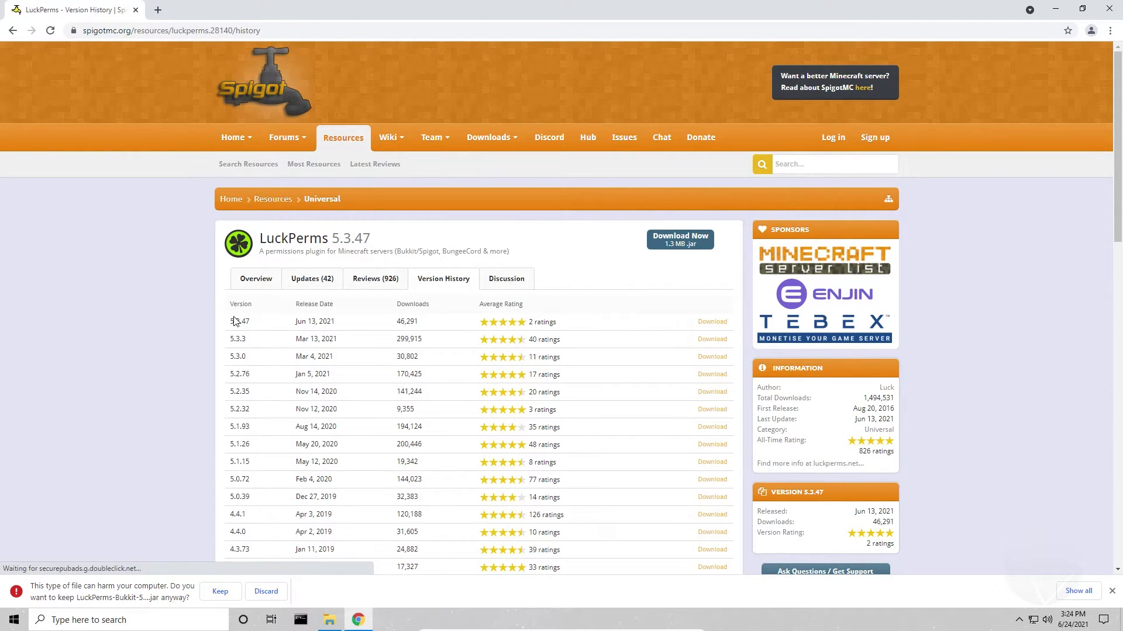
left_click(254, 279)
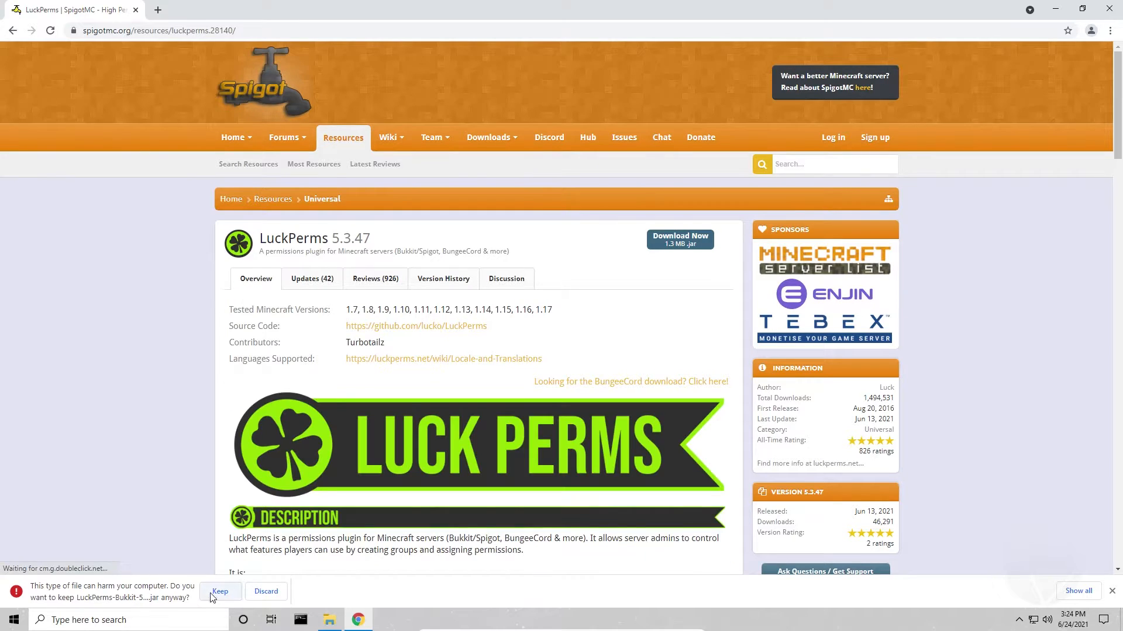
left_click(220, 591)
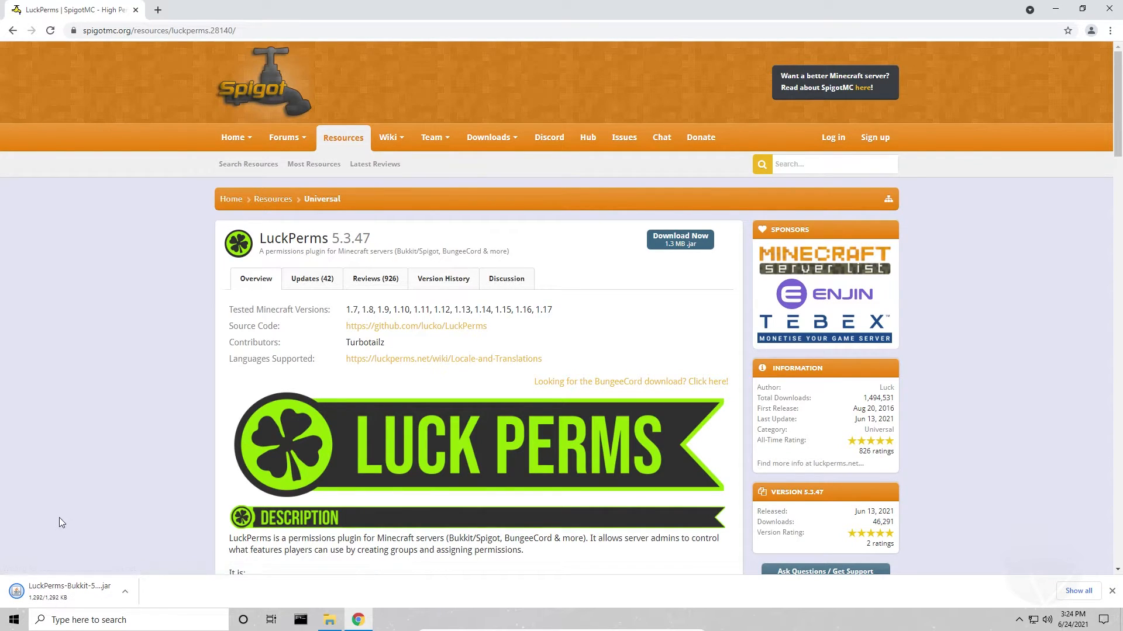
Put the downloaded LuckPerms-Bukkit-5.3.47.jar into the server's plugins folder and return to the paper server folder
left_click(329, 624)
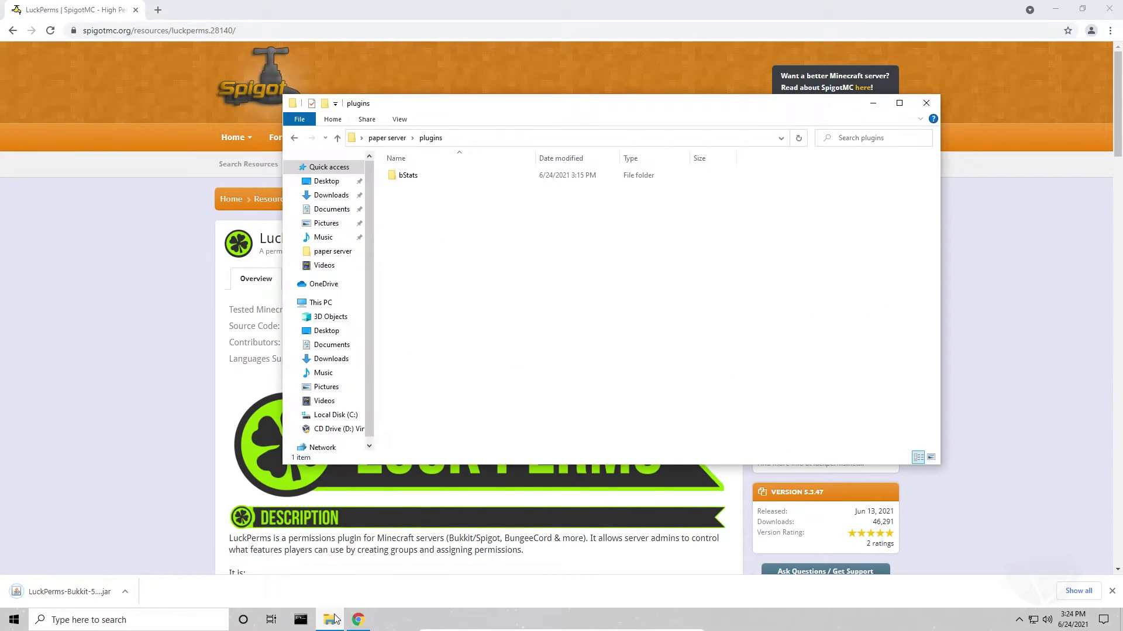
left_click_drag(75, 592, 494, 346)
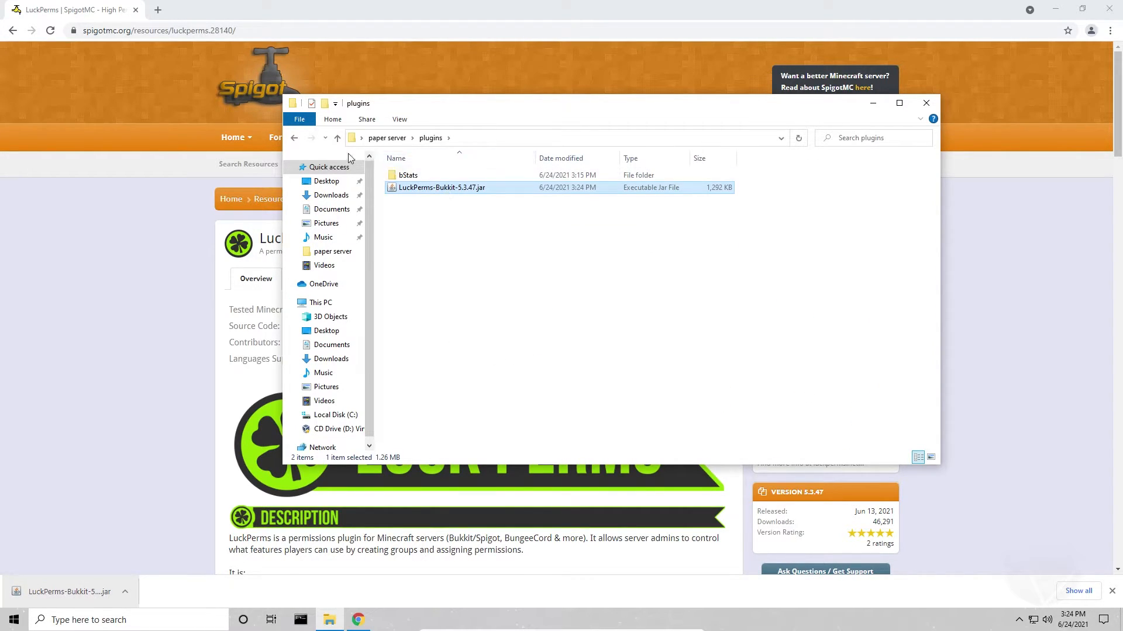
left_click(295, 139)
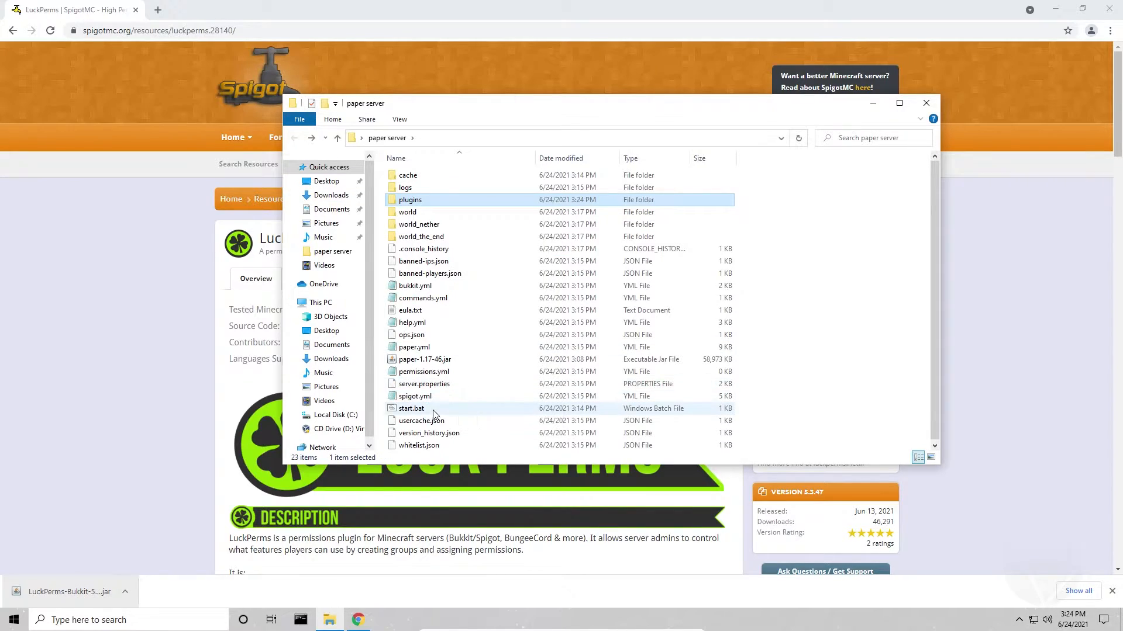
Minimize the browser and launch the Paper server with start.bat, keeping its console in front while it loads
left_click(1055, 9)
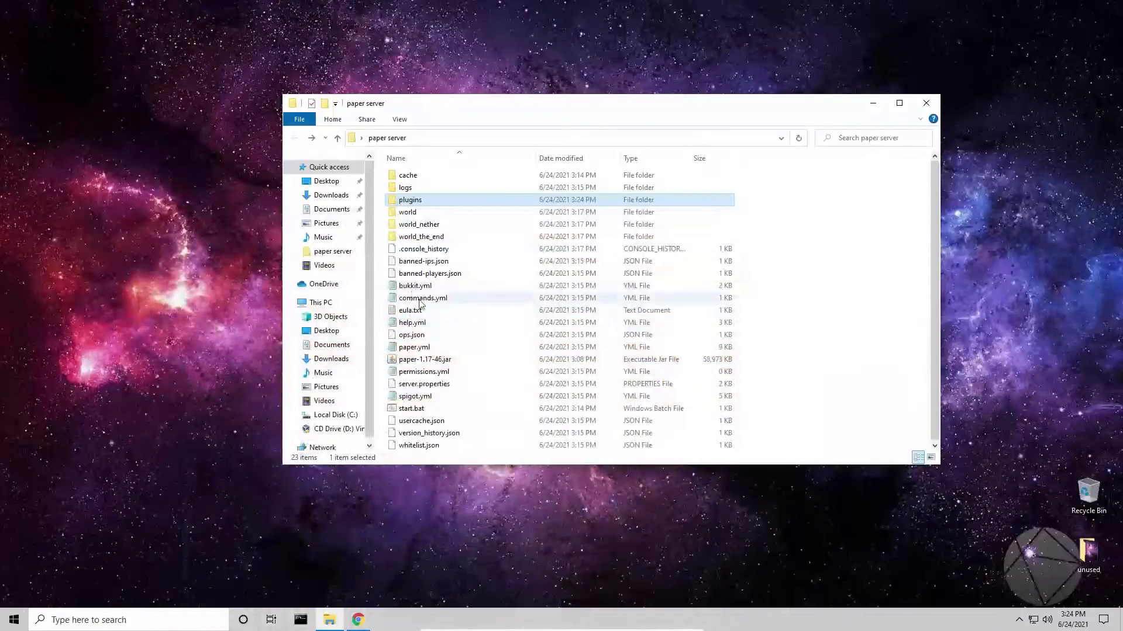
double_click(411, 408)
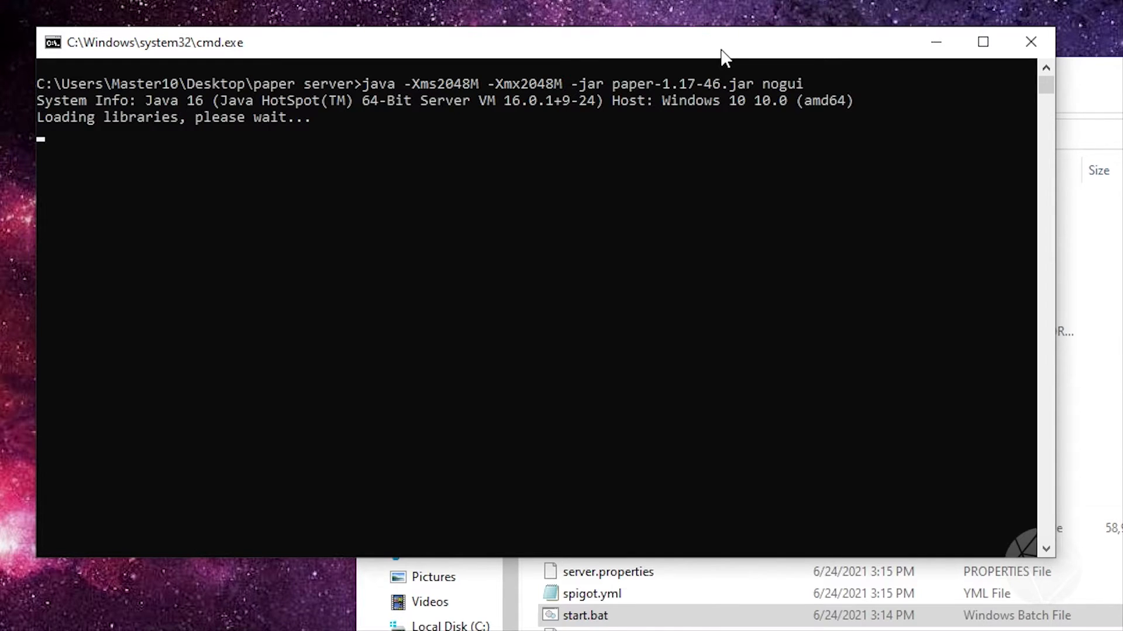
left_click(1108, 100)
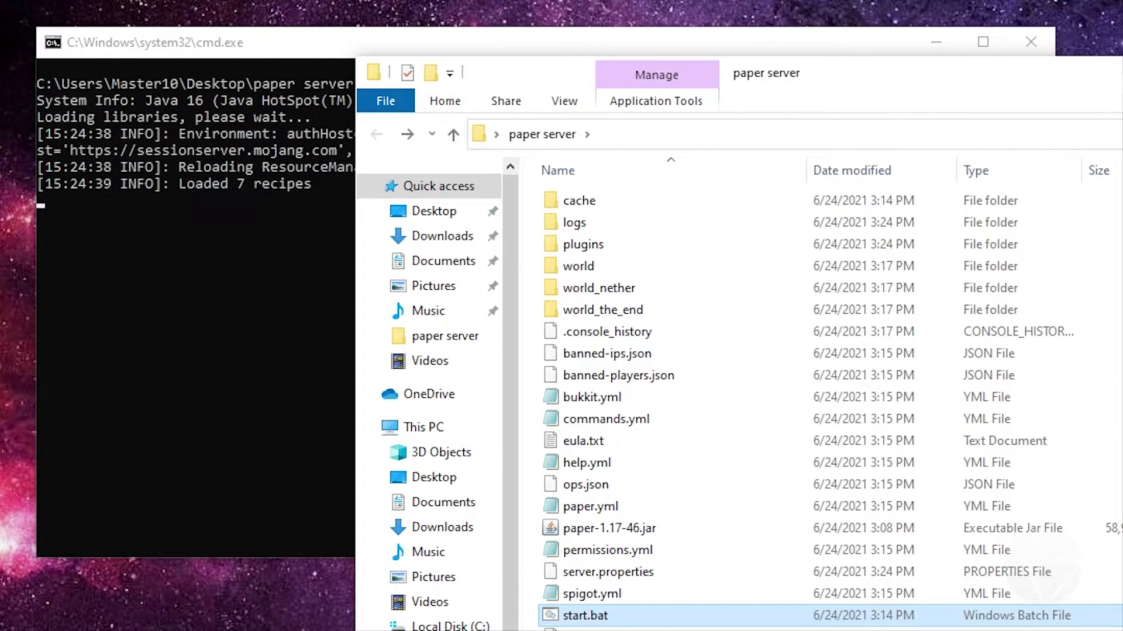
left_click(623, 51)
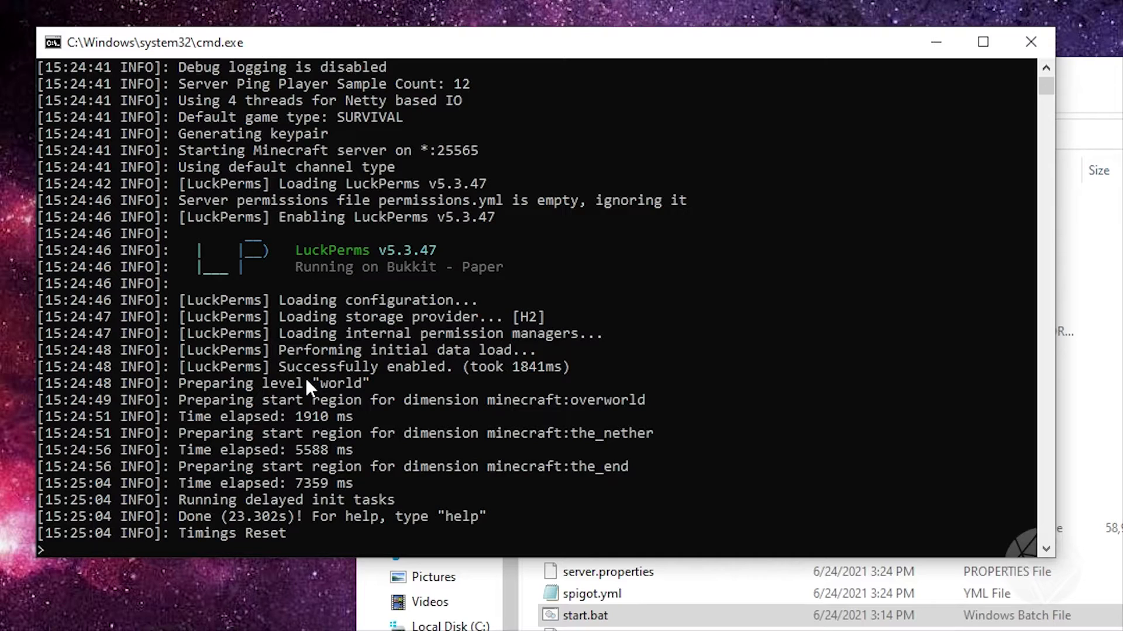
Shut down the server with the stop command and dismiss the console window
type("stop")
key("Return")
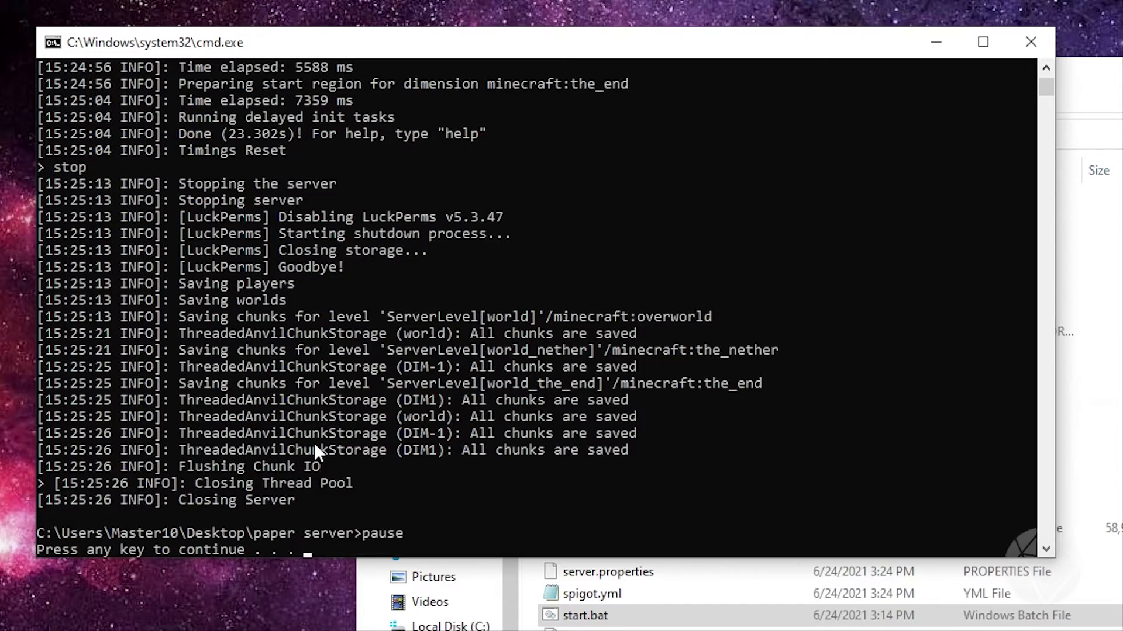
key("Return")
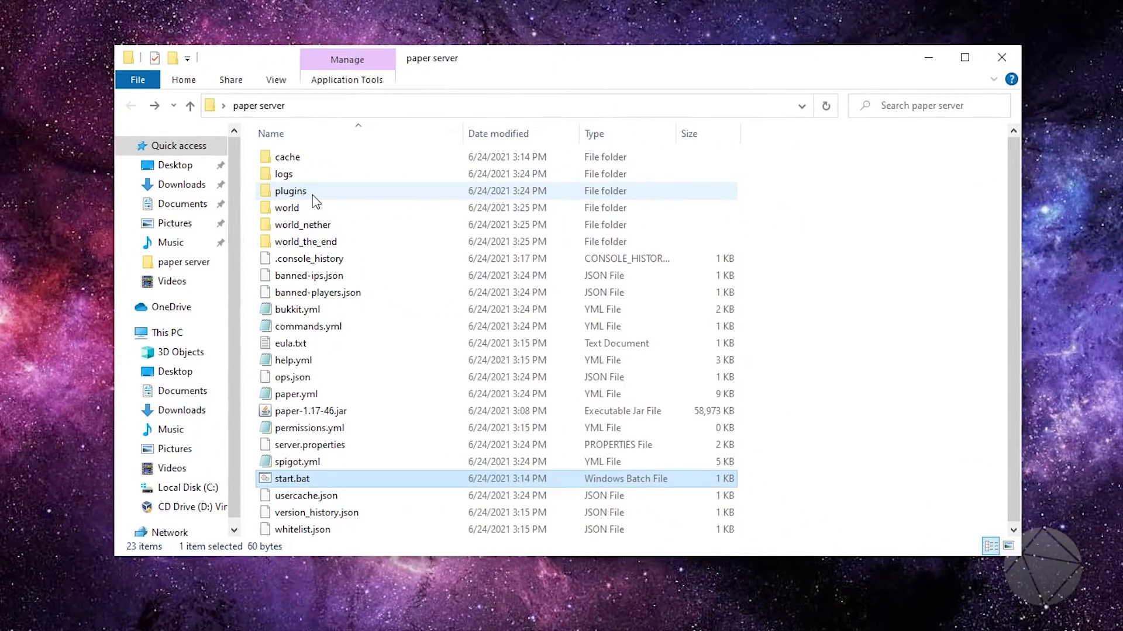
Open the LuckPerms folder inside the server's plugins folder and open its config.yml in Notepad
double_click(312, 195)
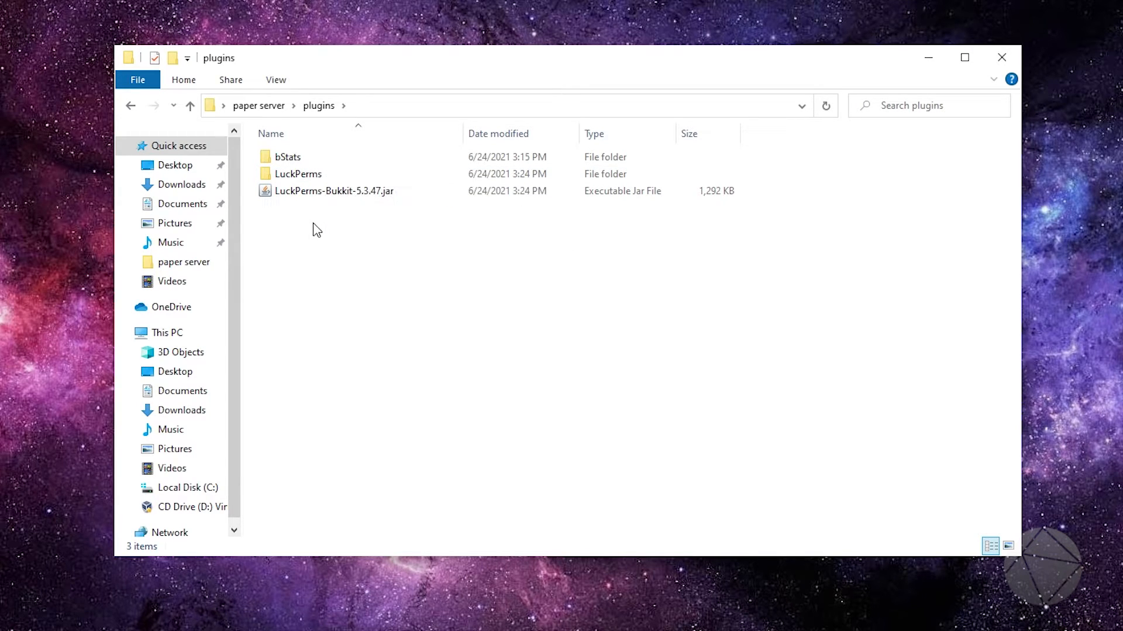
double_click(345, 176)
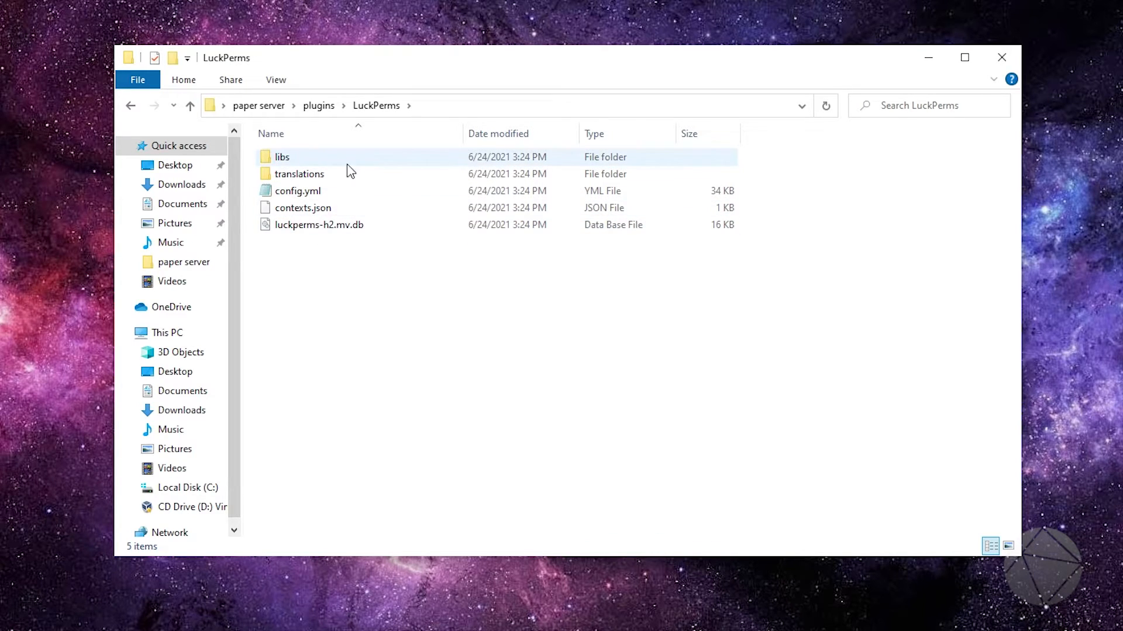
left_click(336, 197)
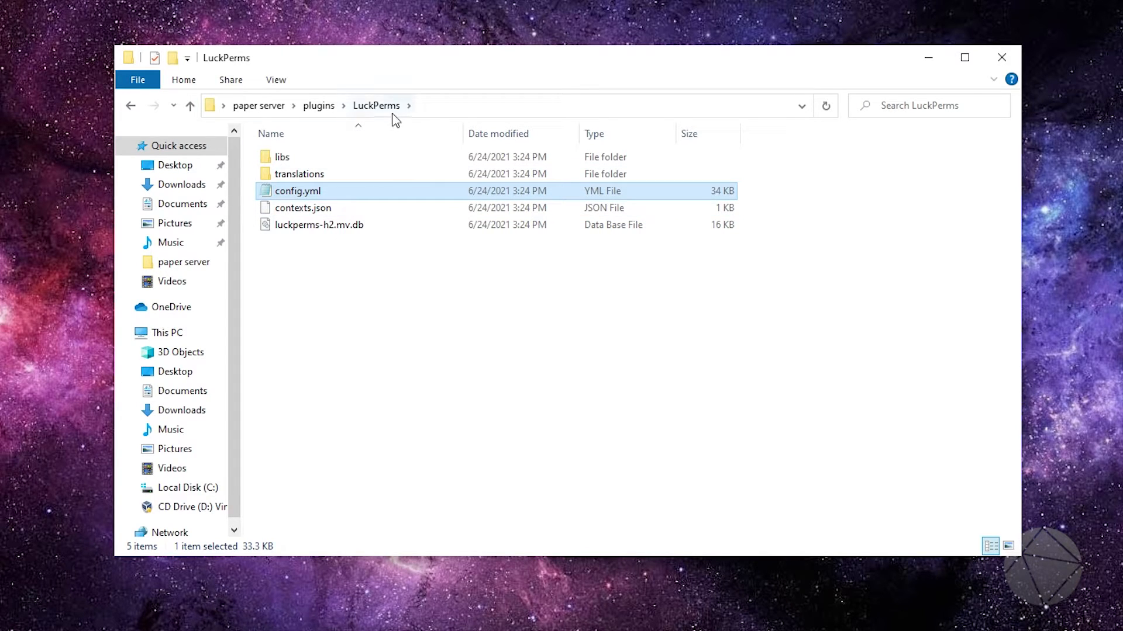
double_click(325, 192)
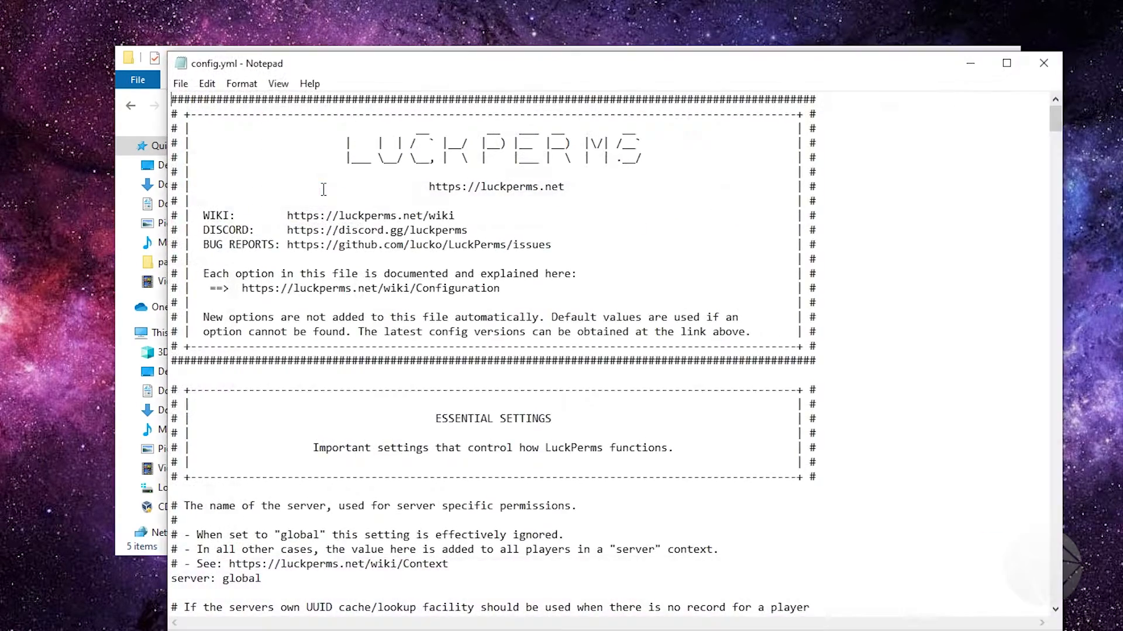
Look through the essential settings at the start of the LuckPerms config.yml and close the file
scroll(767, 336, "down", 1)
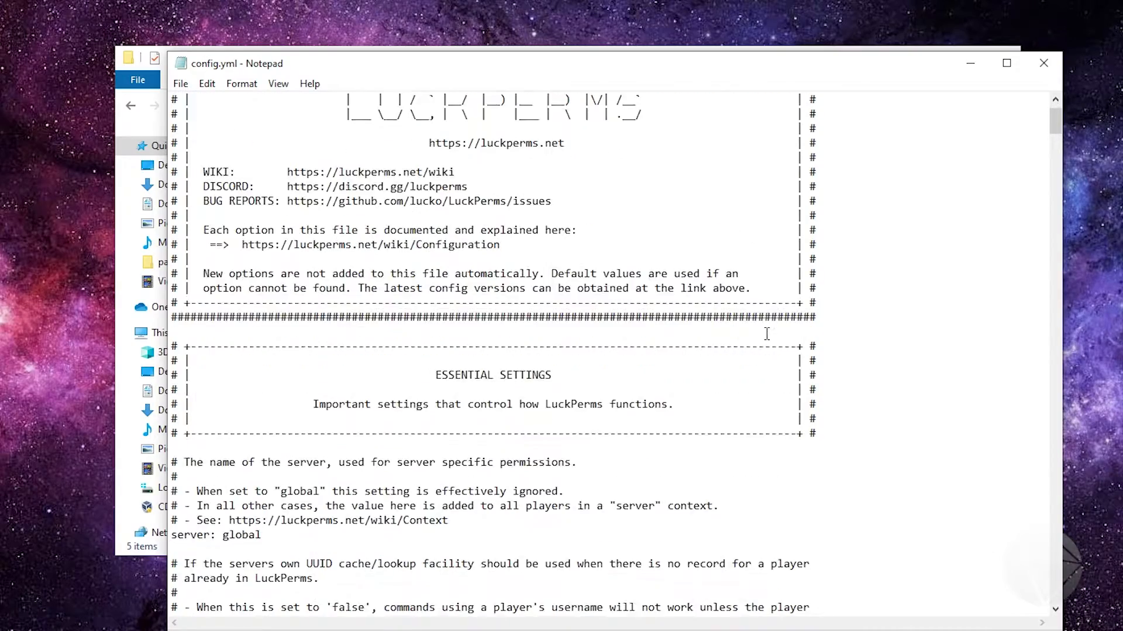
scroll(767, 335, "down", 2)
left_click_drag(1052, 137, 1015, 125)
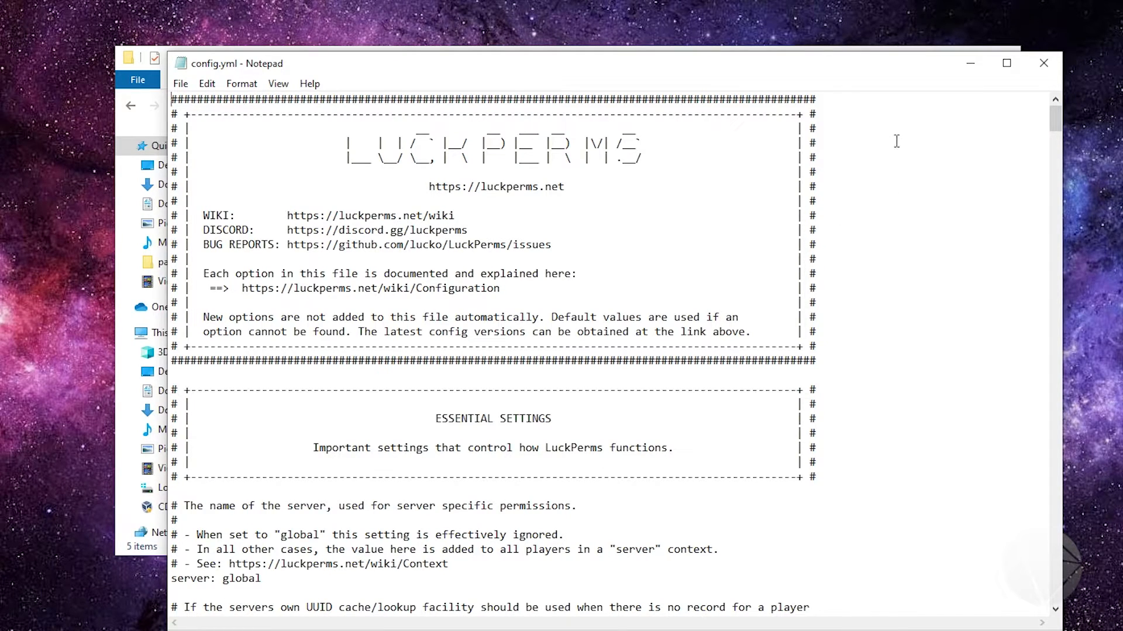
left_click(1043, 62)
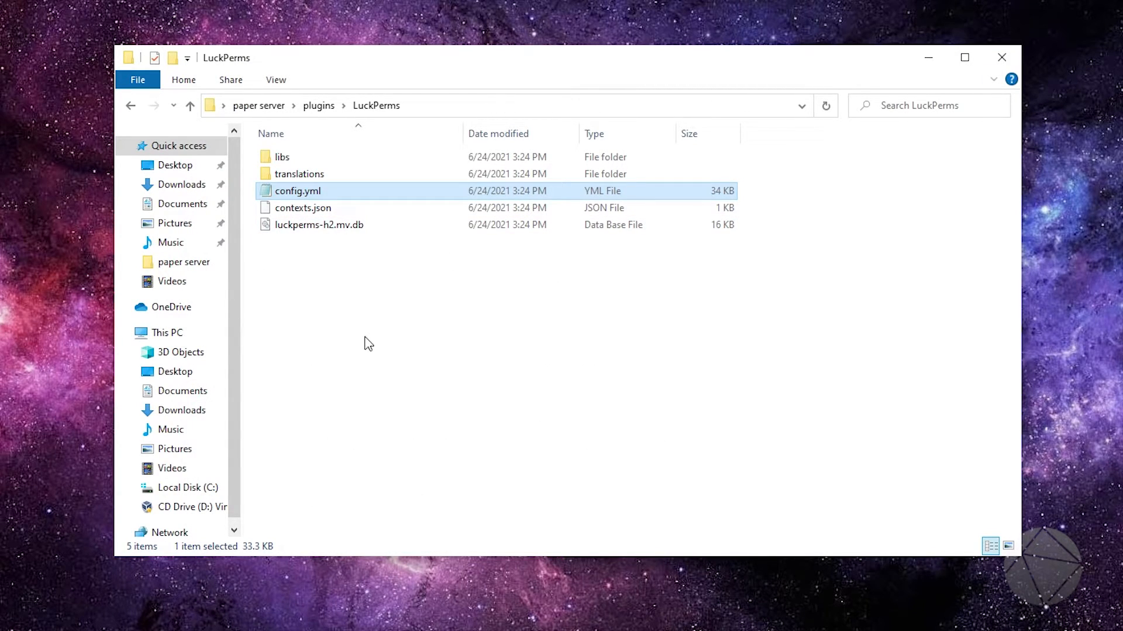
Go back to the paper server folder and launch the server with start.bat, shifting its console window slightly while it loads
left_click(131, 106)
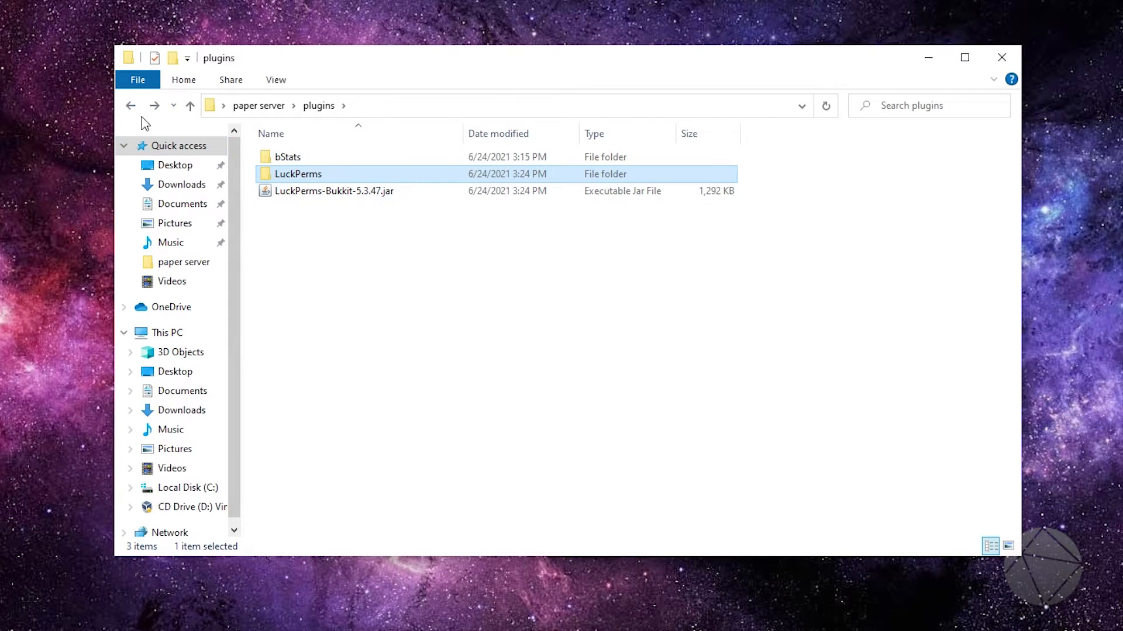
left_click(130, 108)
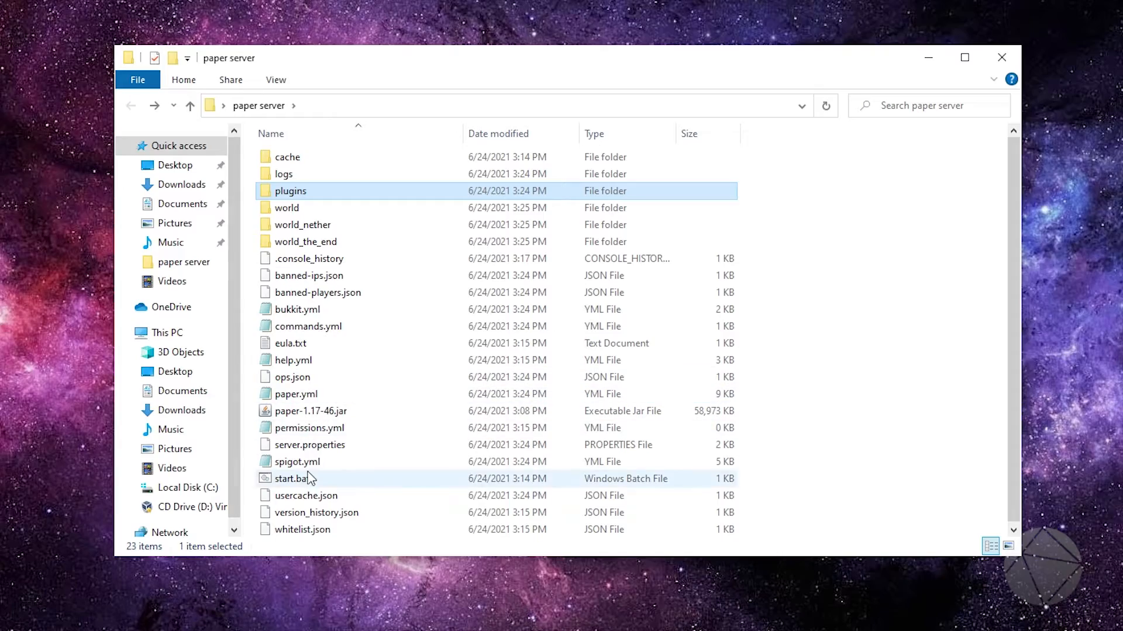
double_click(304, 479)
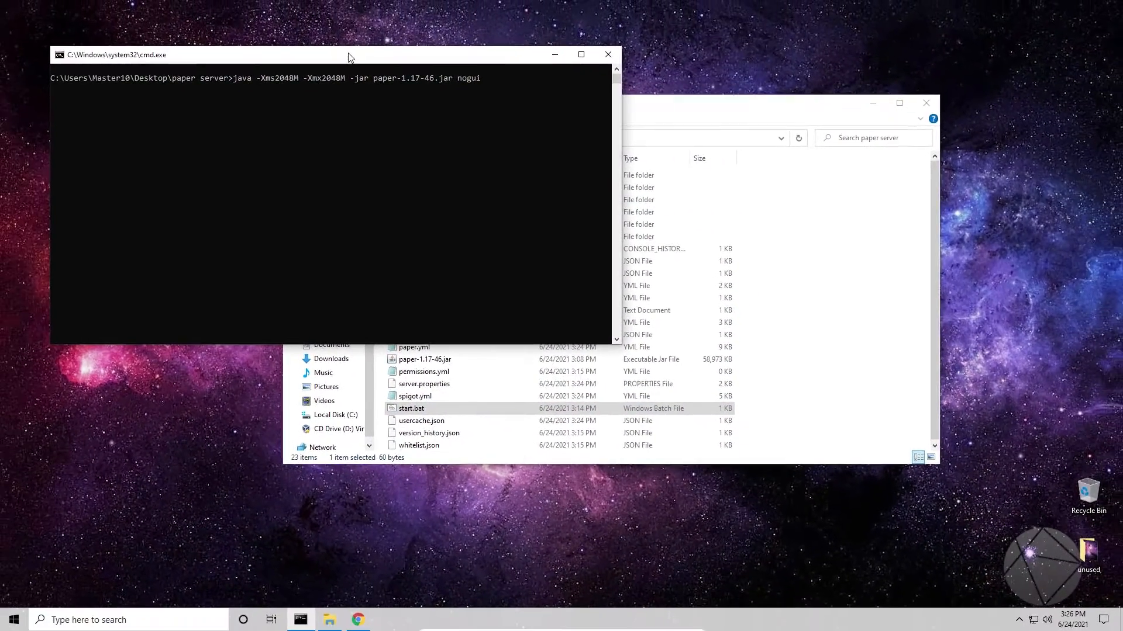
left_click_drag(350, 61, 388, 61)
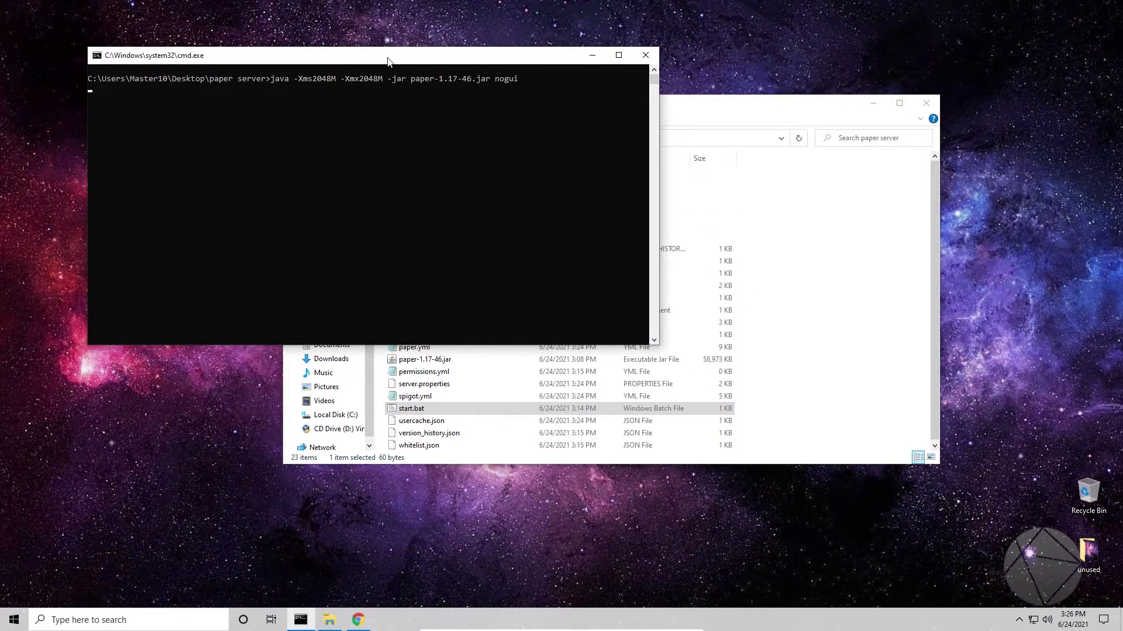
left_click(741, 105)
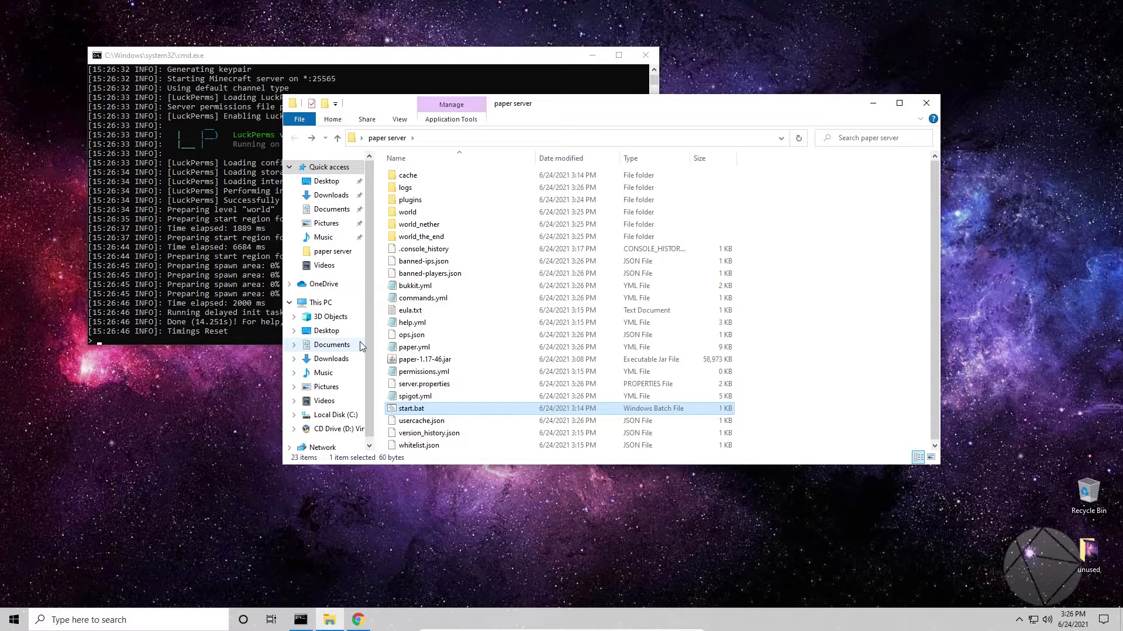
left_click(225, 408)
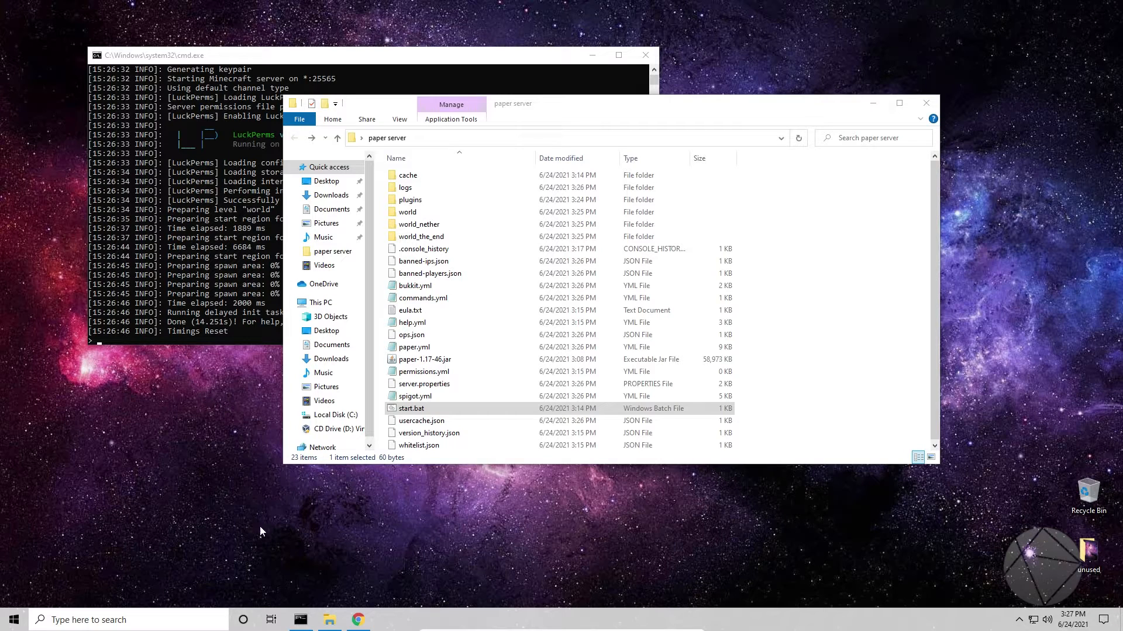
Open a separate Command Prompt and run ipconfig to look up the computer's IPv4 address
mouse_move(303, 630)
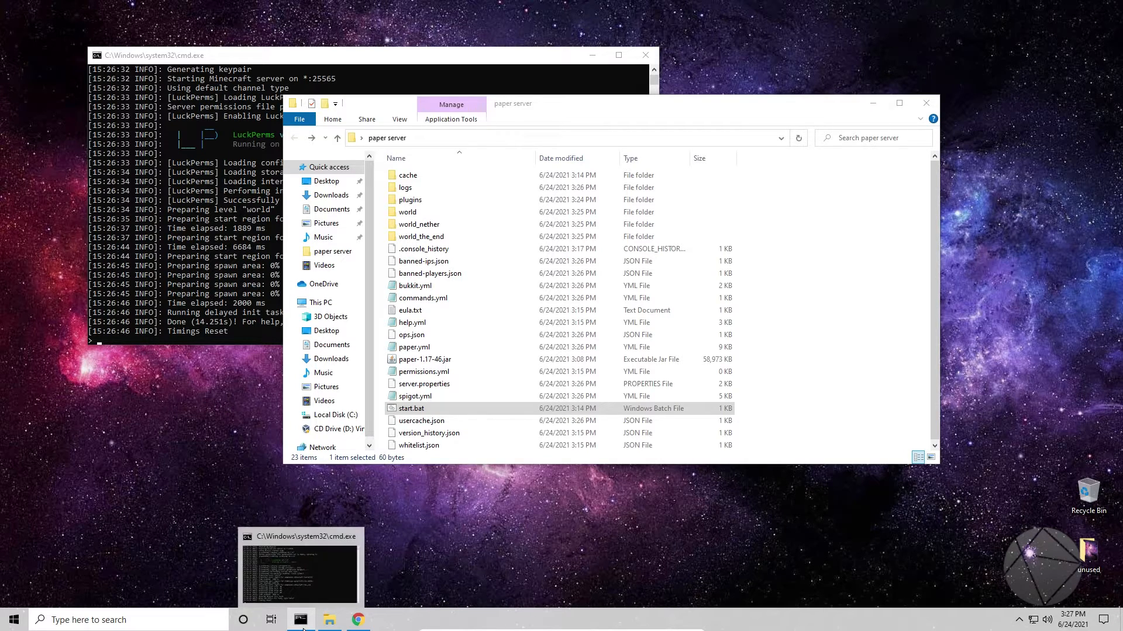
left_click(105, 625)
type("cmd")
key("Escape")
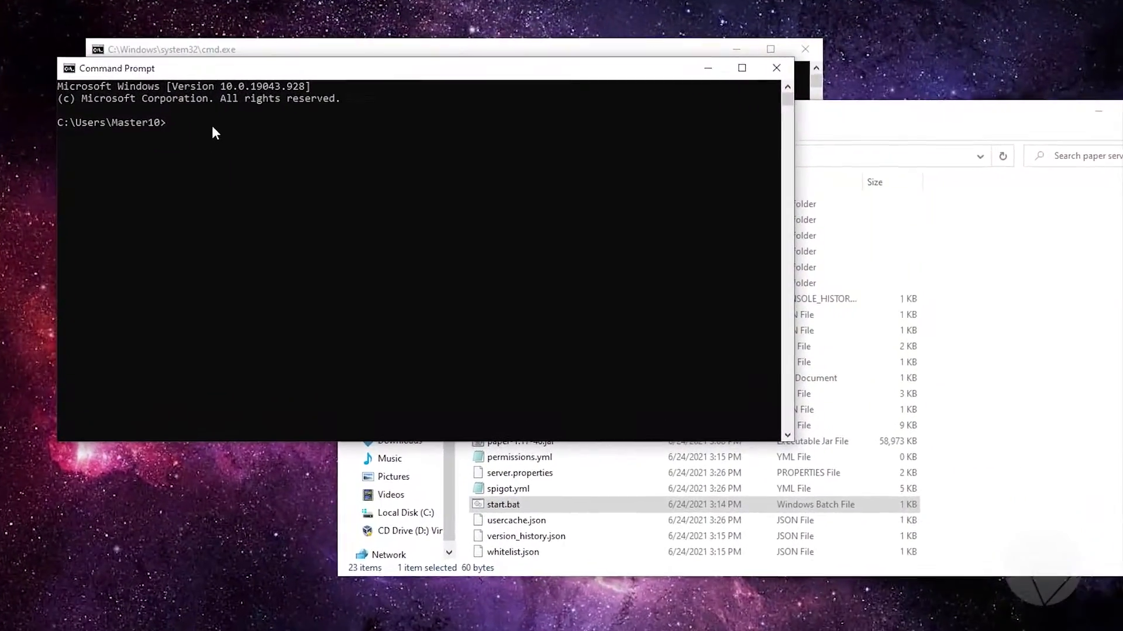
left_click(185, 113)
type("ipconfig")
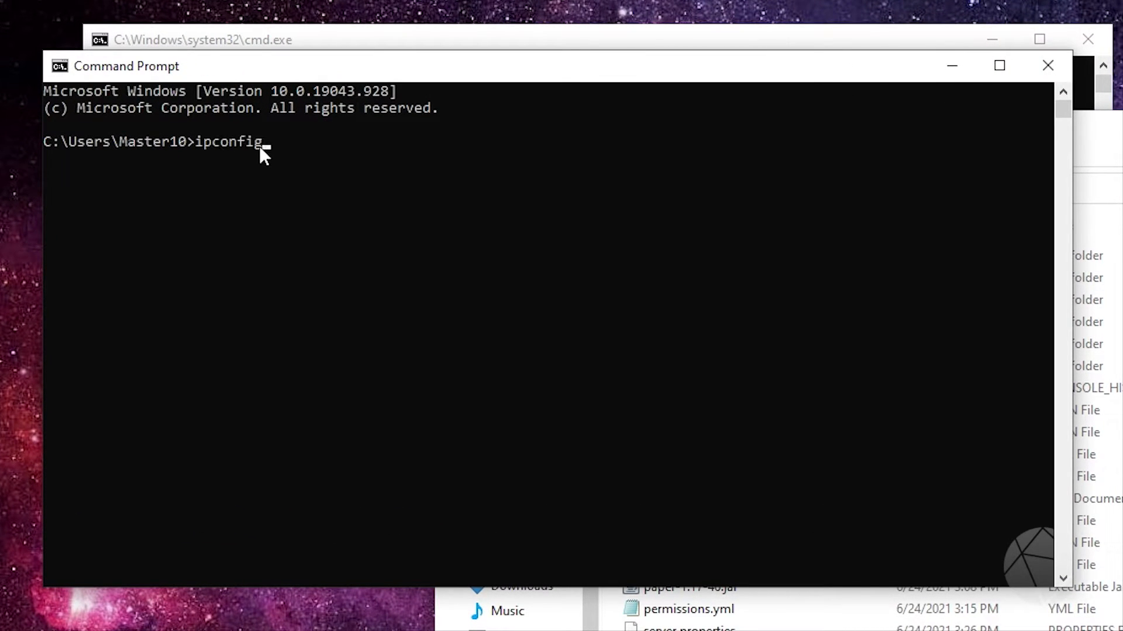
key("Return")
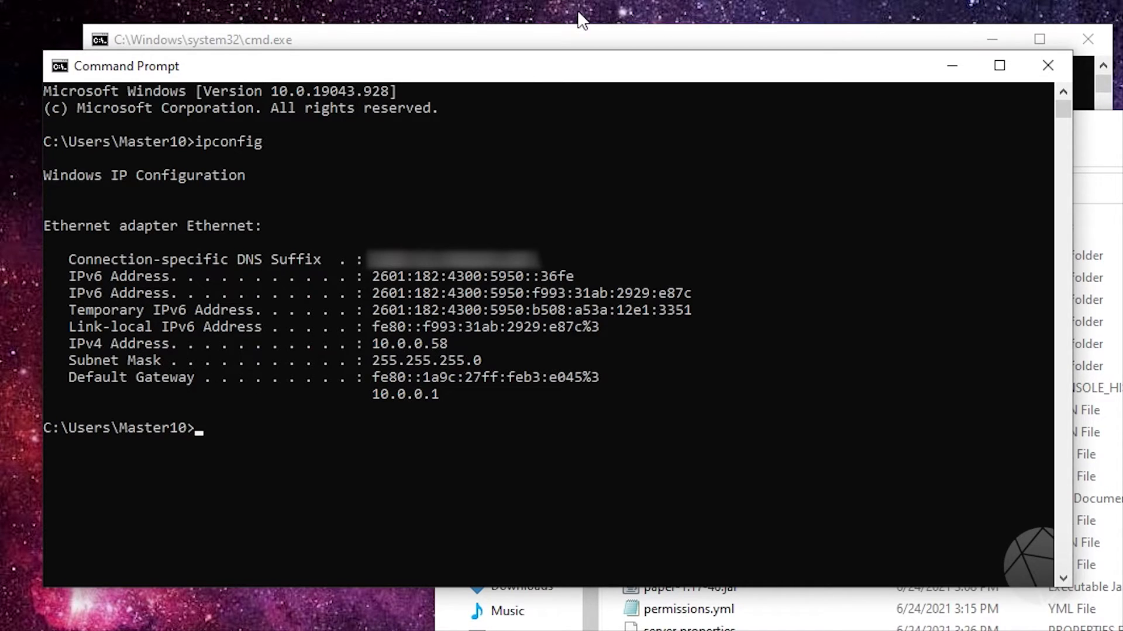
left_click(585, 36)
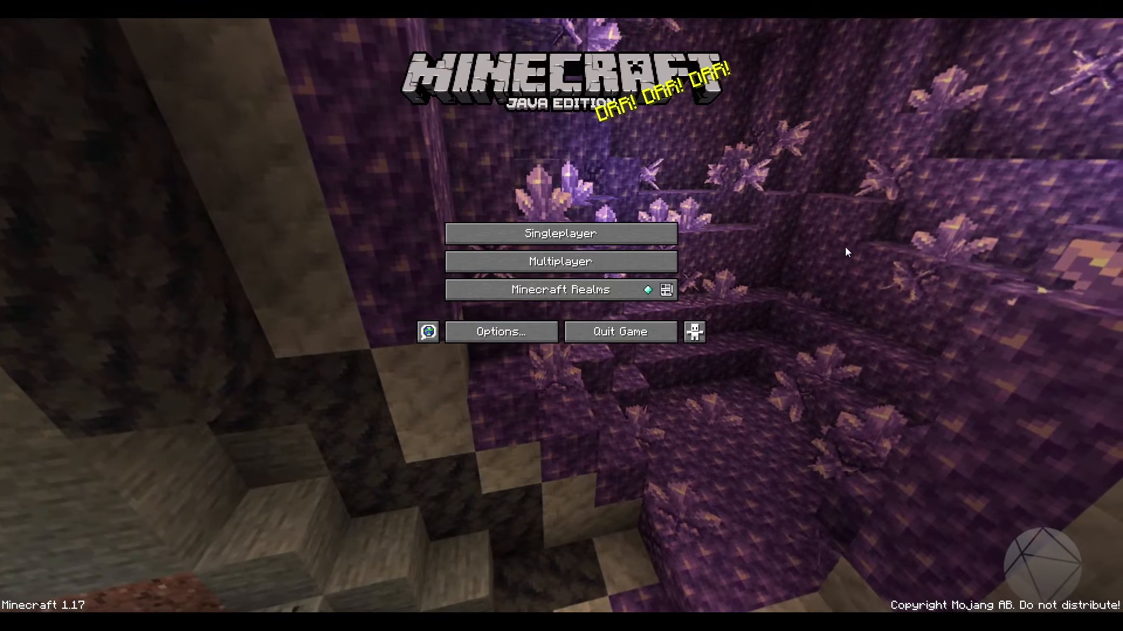
Switch to Minecraft and open the multiplayer Direct Connection screen, ready for a server address
left_click(629, 260)
left_click(506, 209)
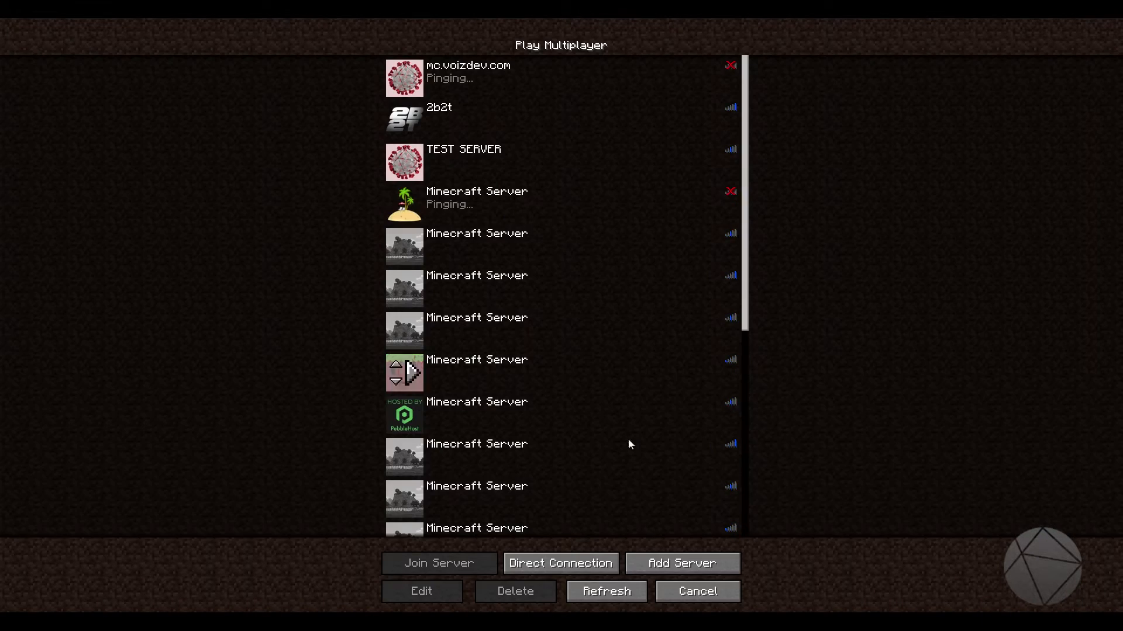
left_click(583, 568)
left_click(541, 162)
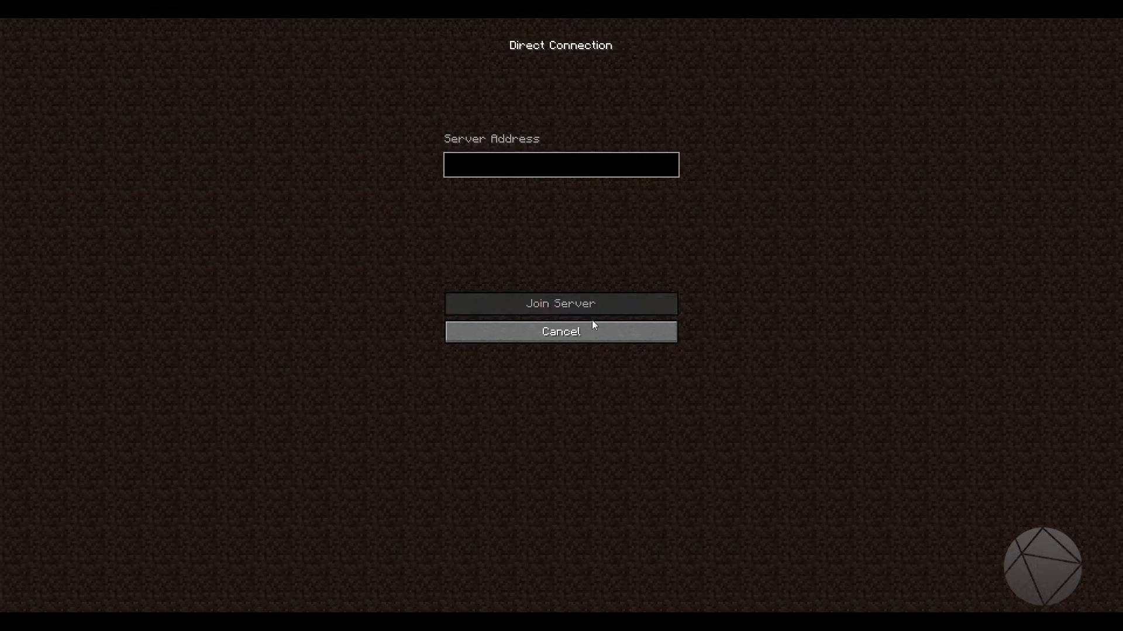
left_click(524, 166)
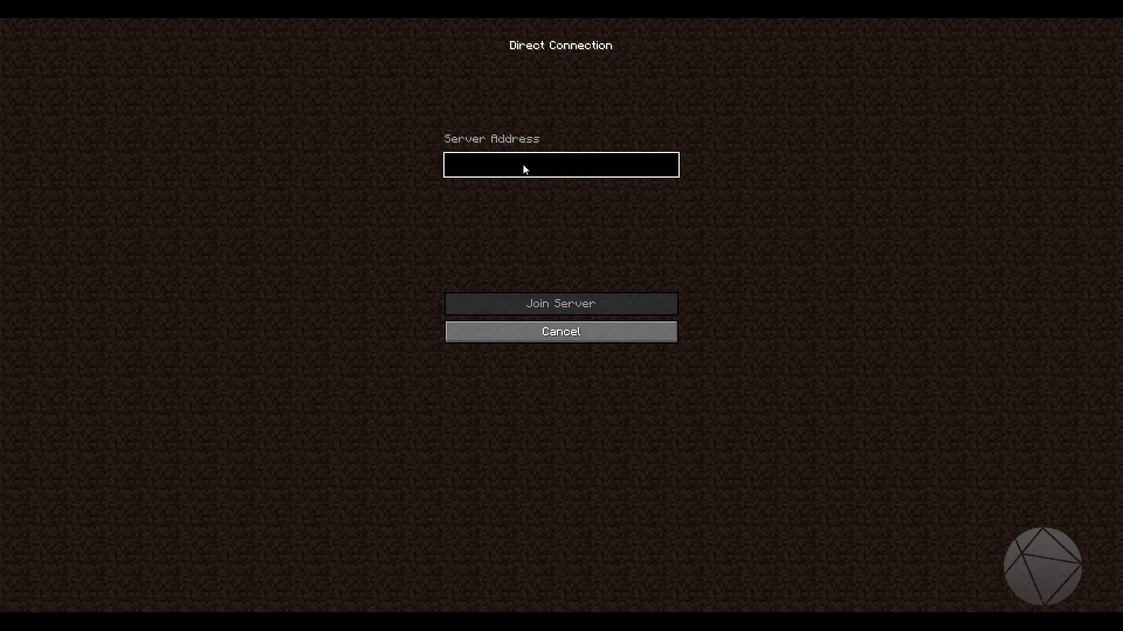
type("0")
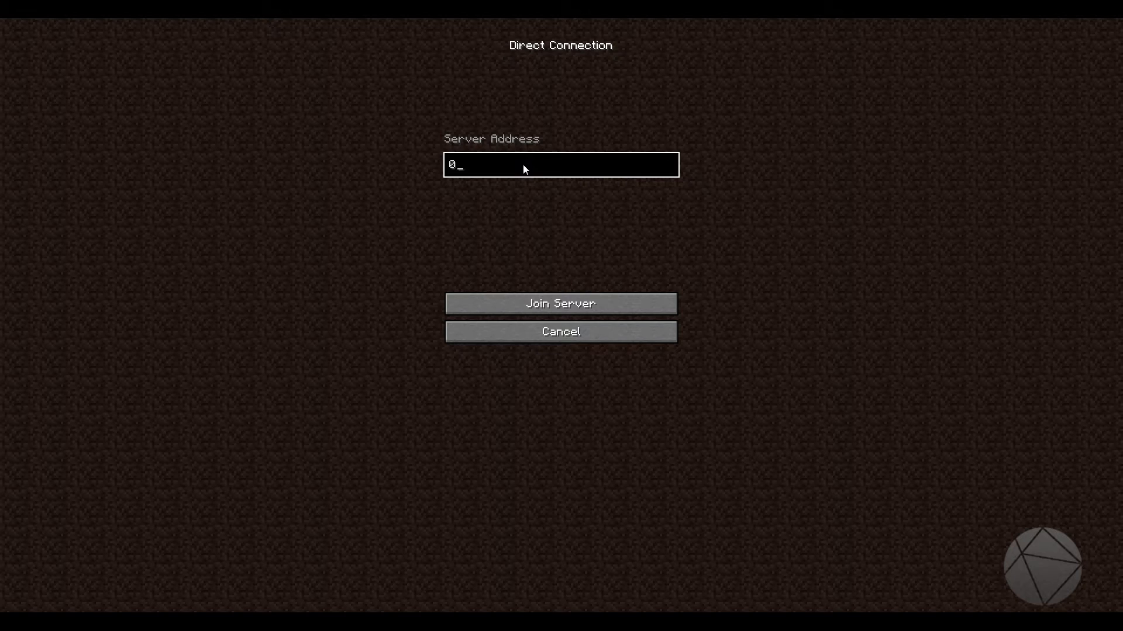
type(":25565")
key("BackSpace")
key("BackSpace")
key("BackSpace")
key("BackSpace")
key("BackSpace")
key("BackSpace")
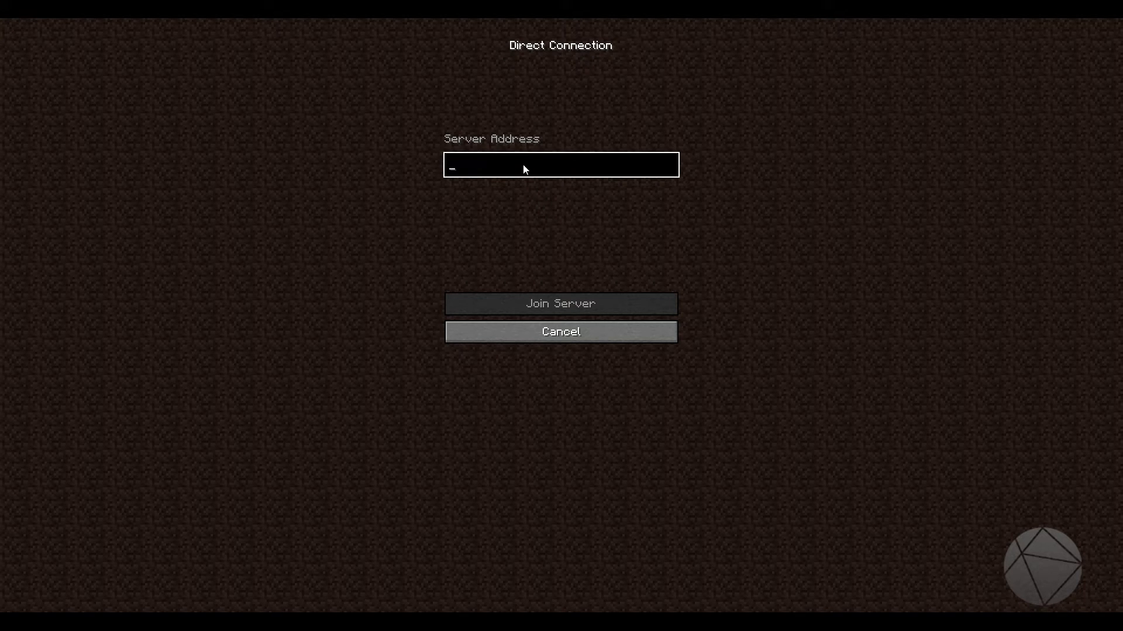
Enter the local IPv4 address 10.0.0.58 as the server address and join the server
type("10.0.0")
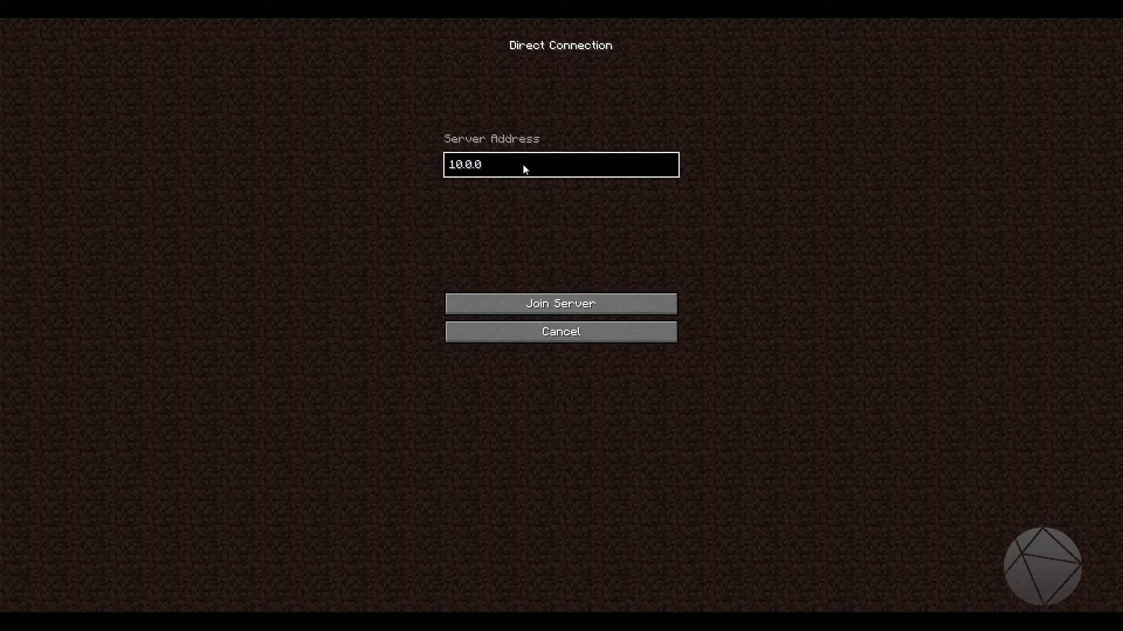
type(".58")
left_click(563, 310)
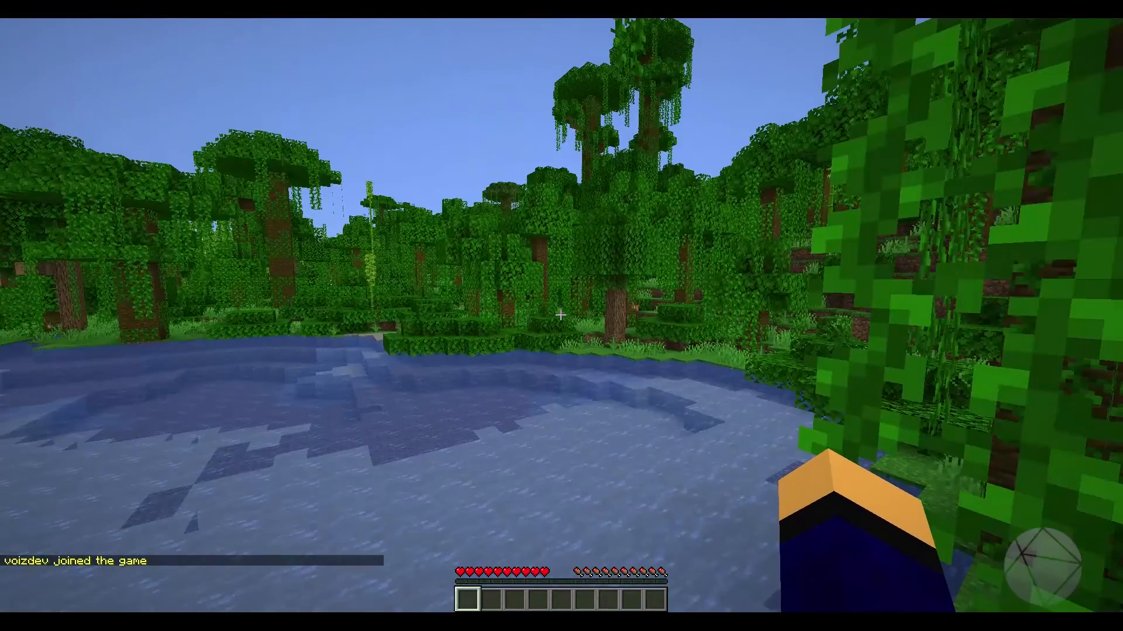
Check the server details in the debug overlay, hide it, and view the player character from the front in third person
key("F3")
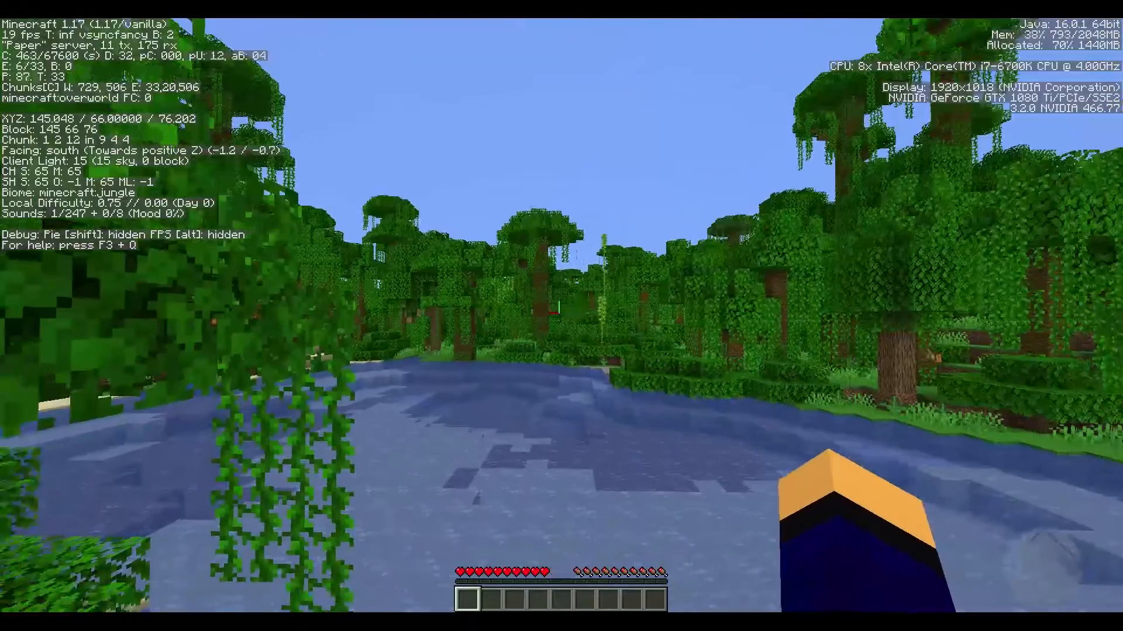
key("F3")
key("F5")
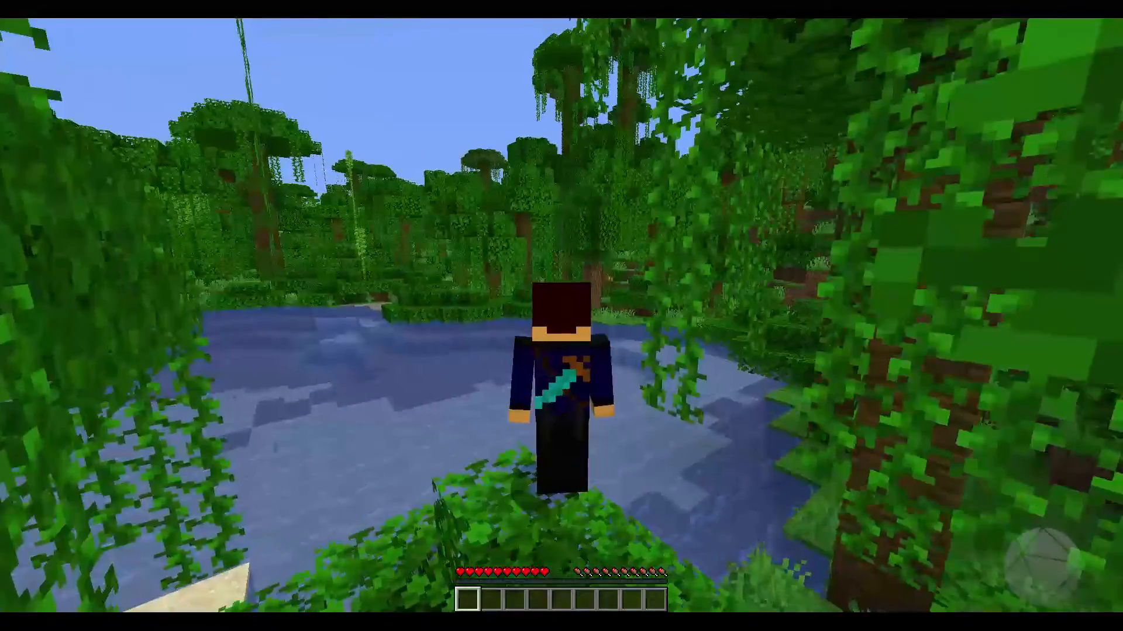
key("F5")
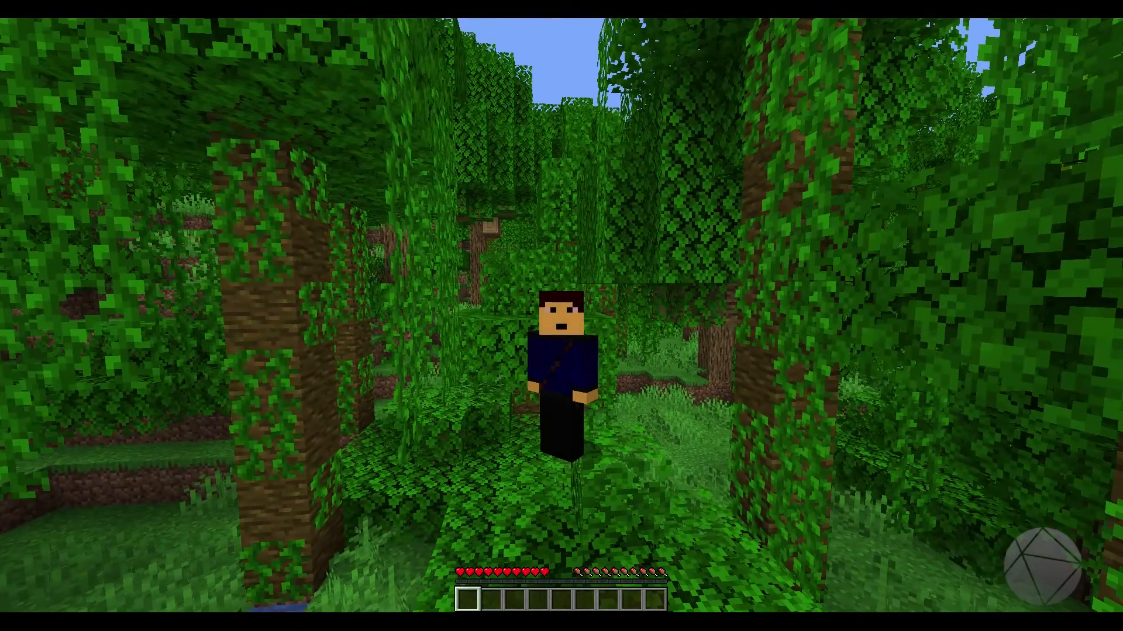
Switch to the Paper server console and make the joined player a server operator with the op command
key("e")
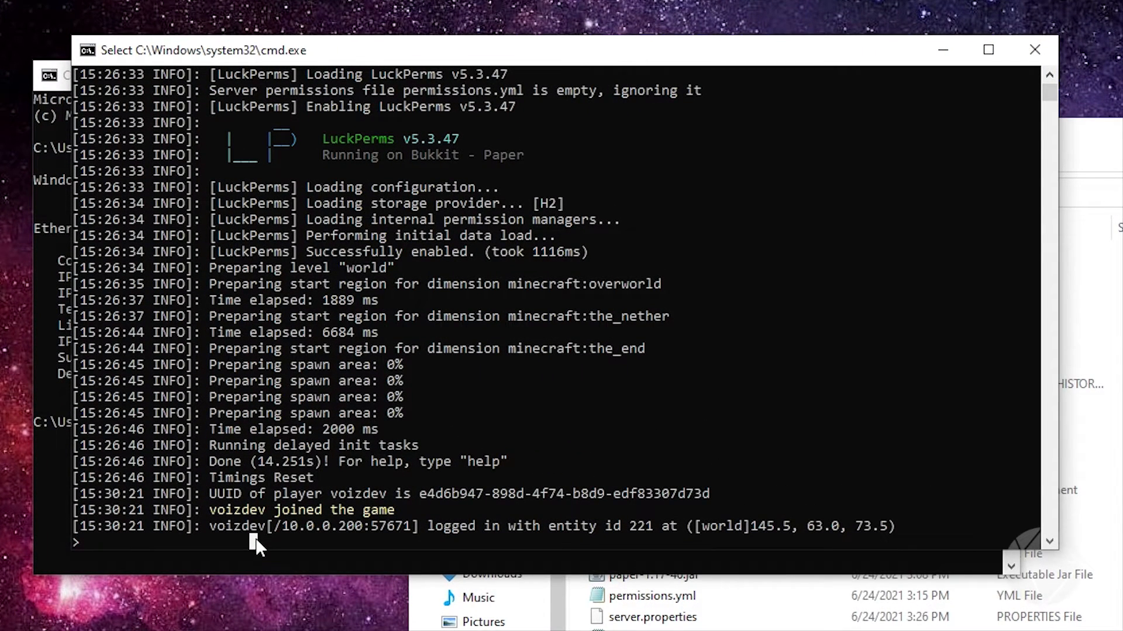
type("voizdev")
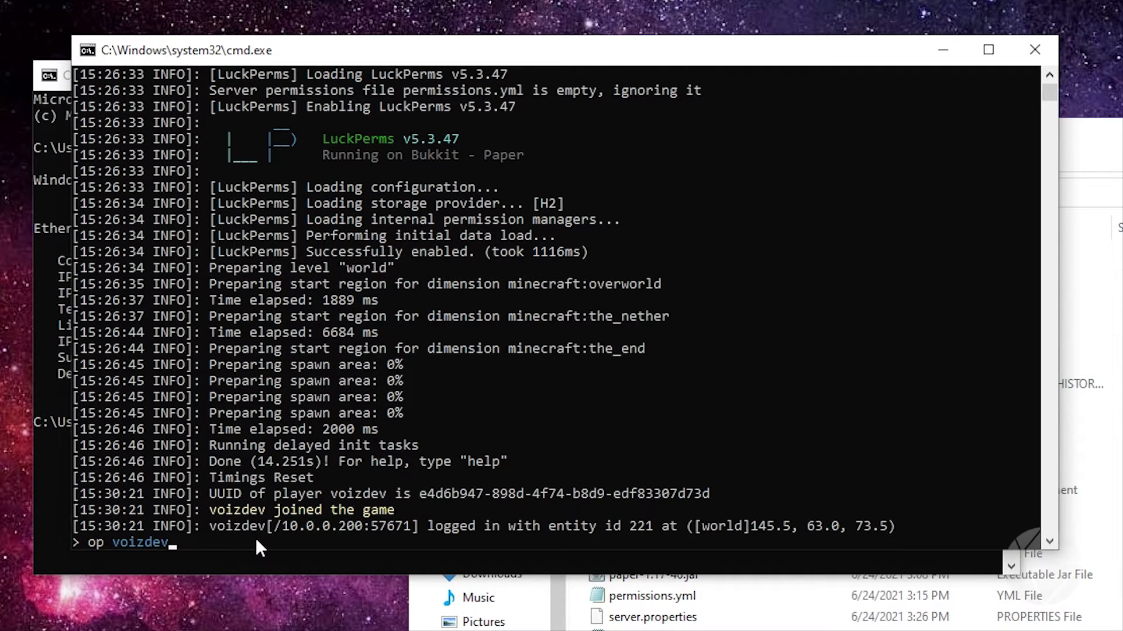
key("Return")
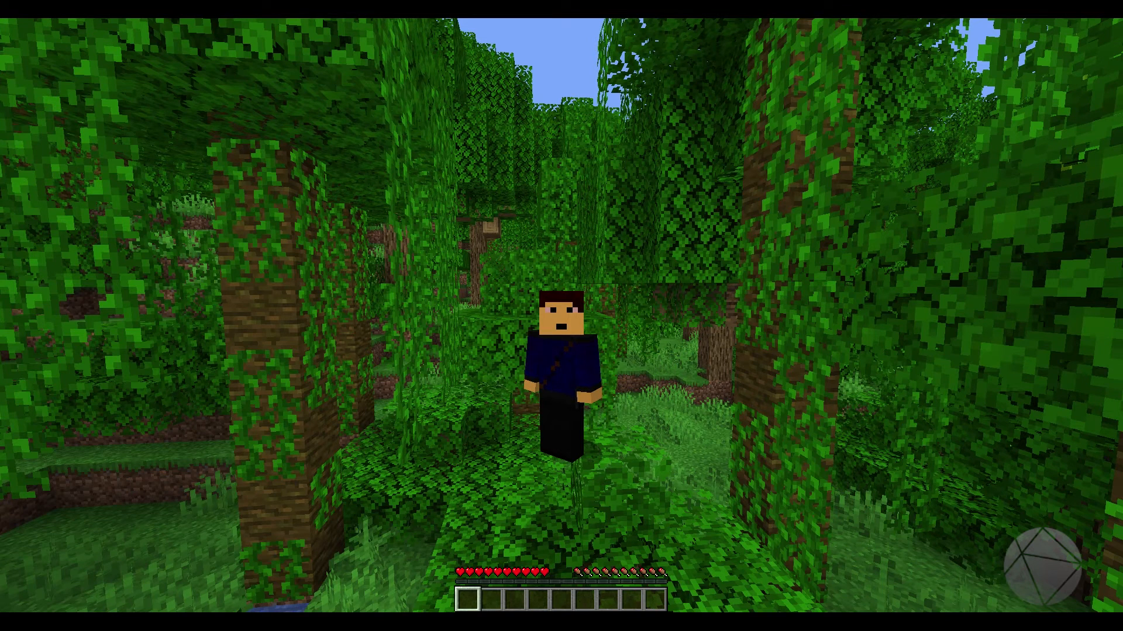
Return to the game and run the /luckperms:perm chat command to check the plugin, then review and close the chat
key("t")
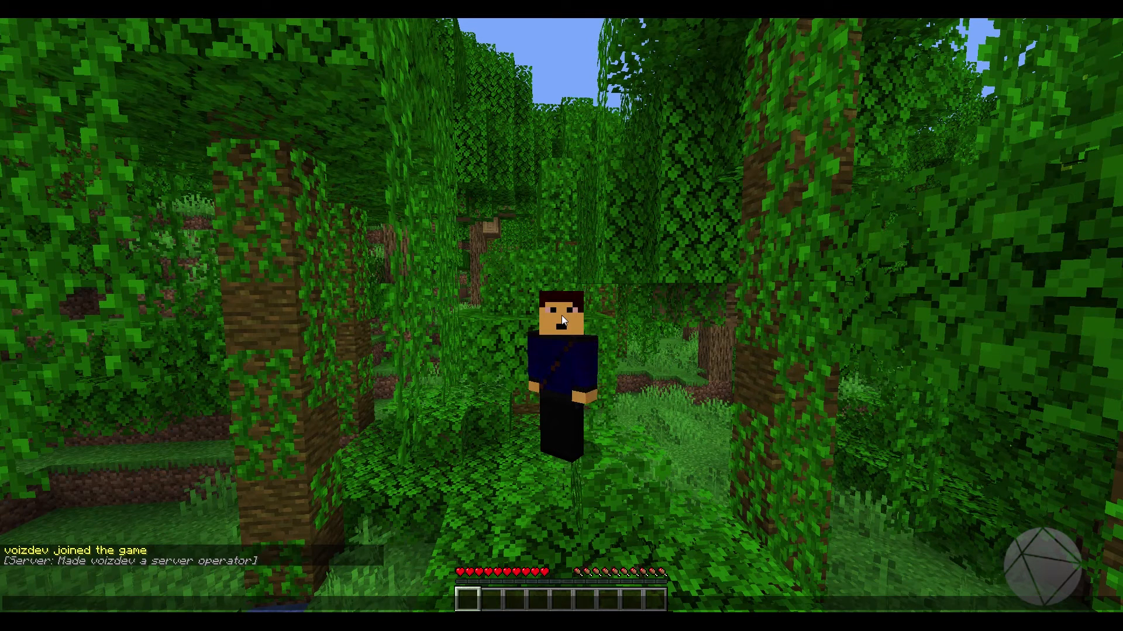
type("/")
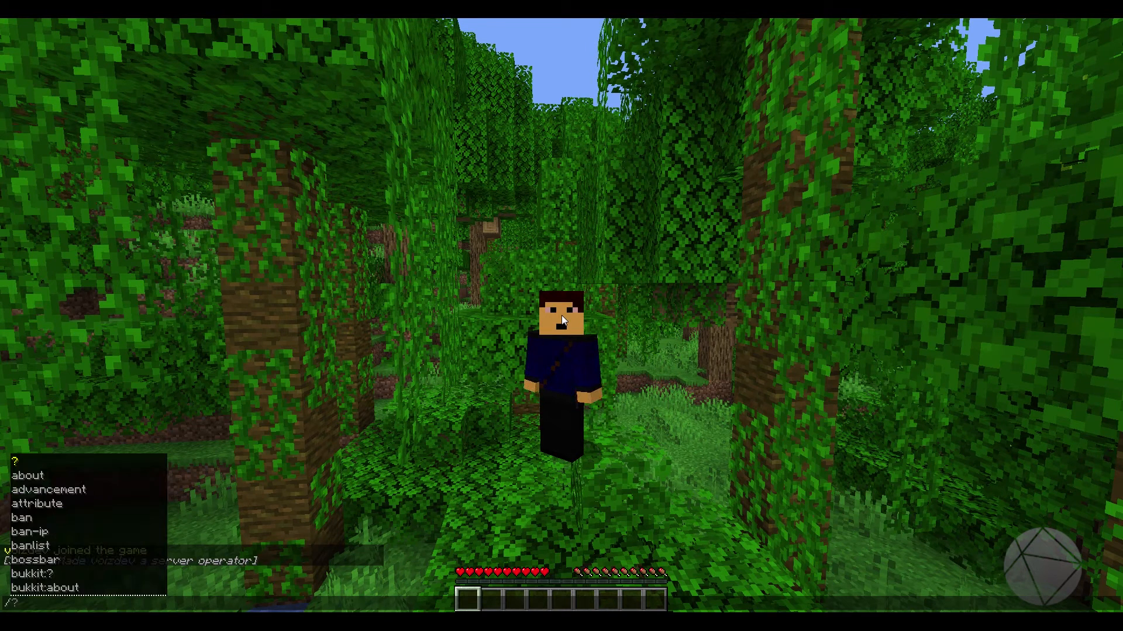
type("luckperms")
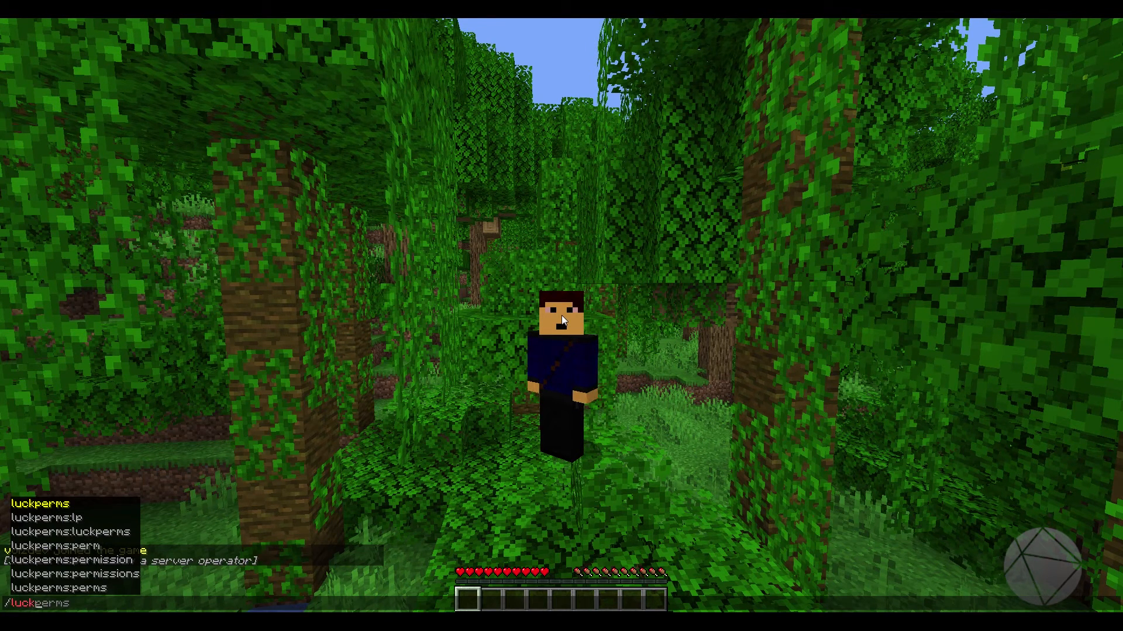
key("Tab")
key("Tab")
key("Tab")
key("Tab")
key("Tab")
key("Tab")
key("Tab")
key("Tab")
key("Tab")
key("Tab")
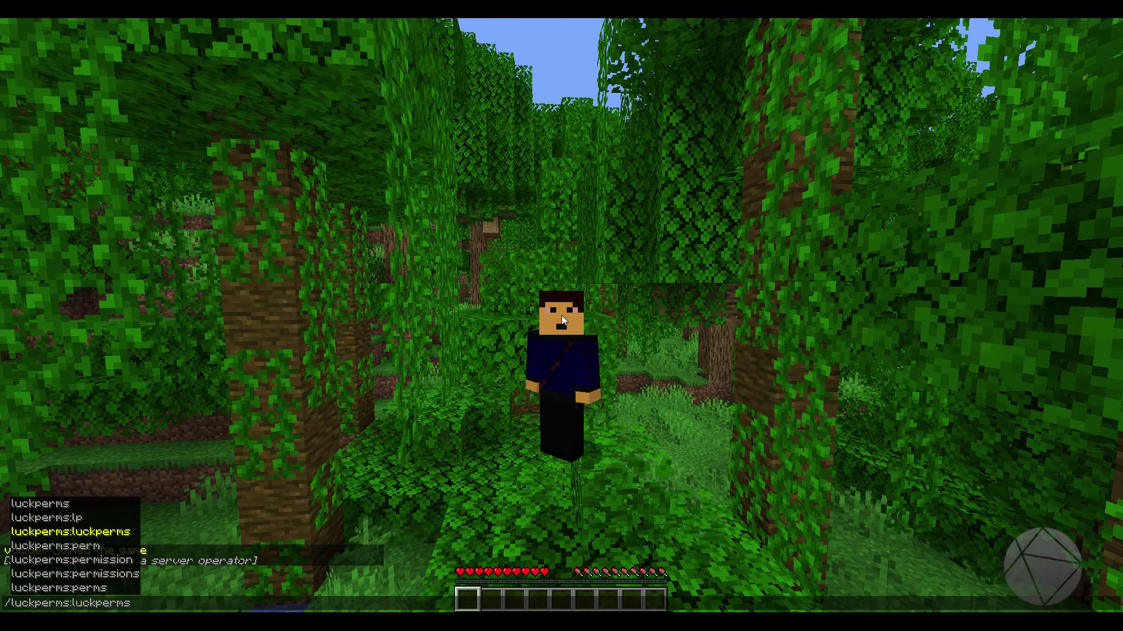
key("Up")
key("Up")
key("Up")
key("Return")
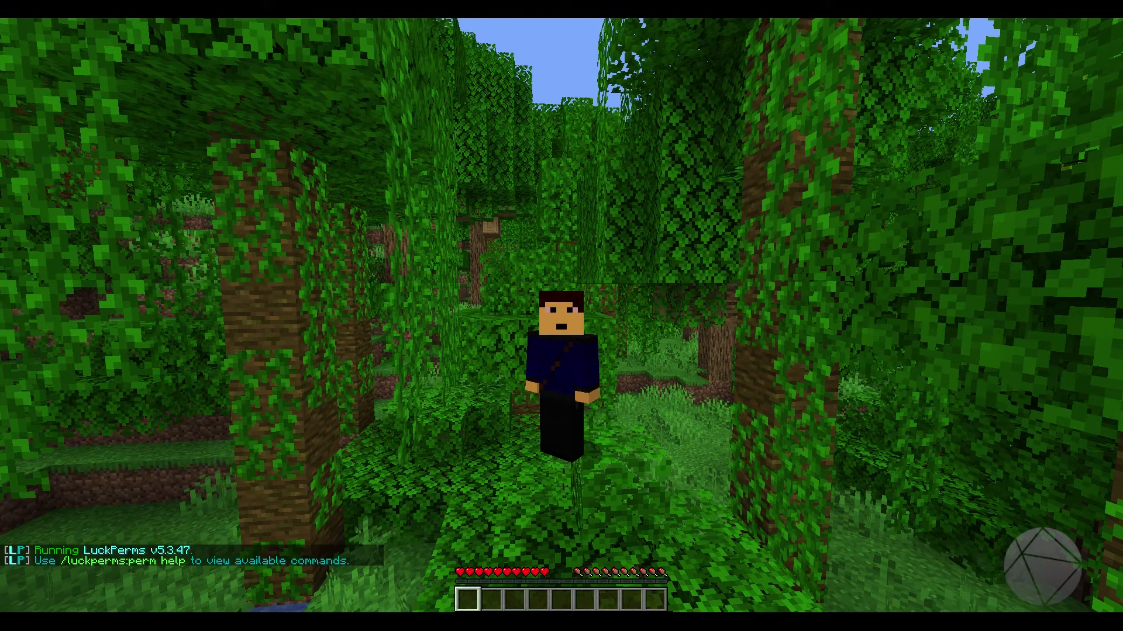
key("t")
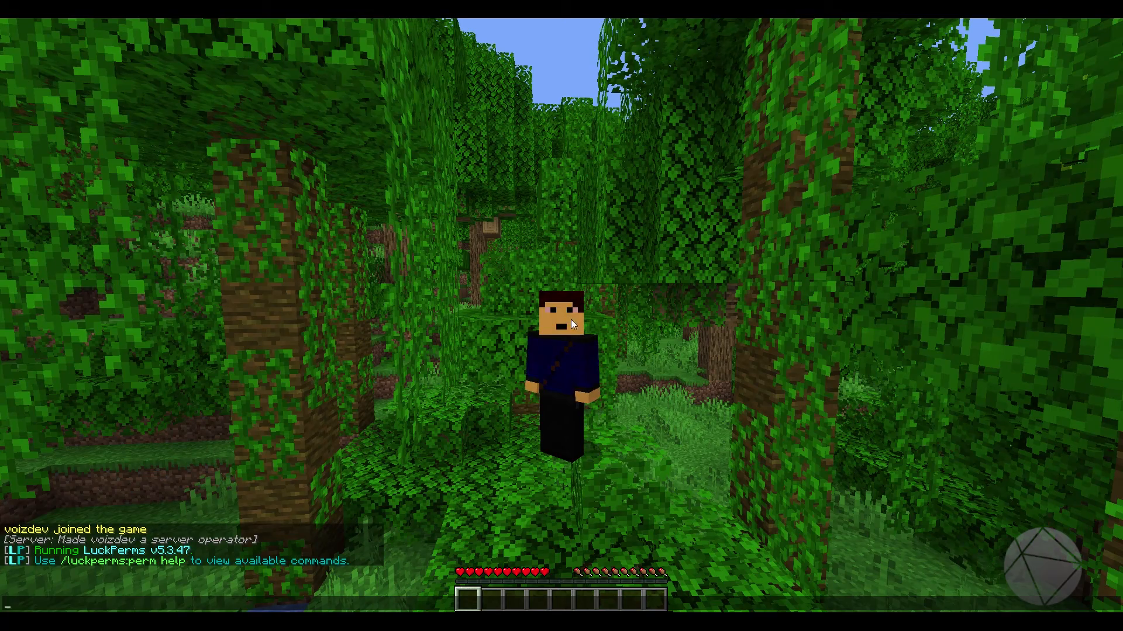
key("Escape")
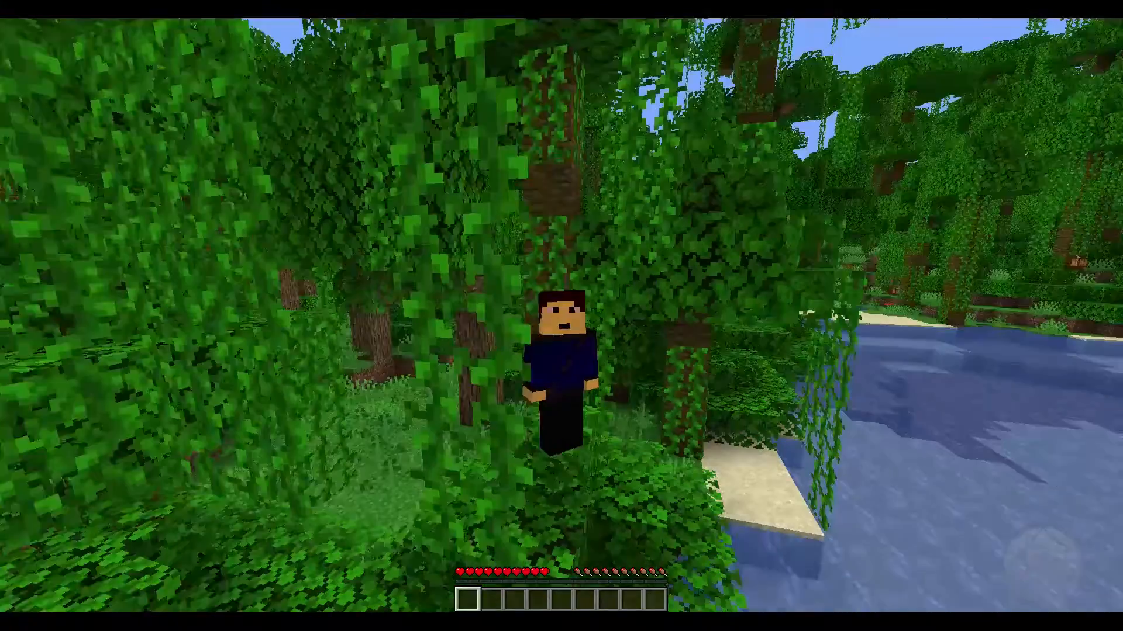